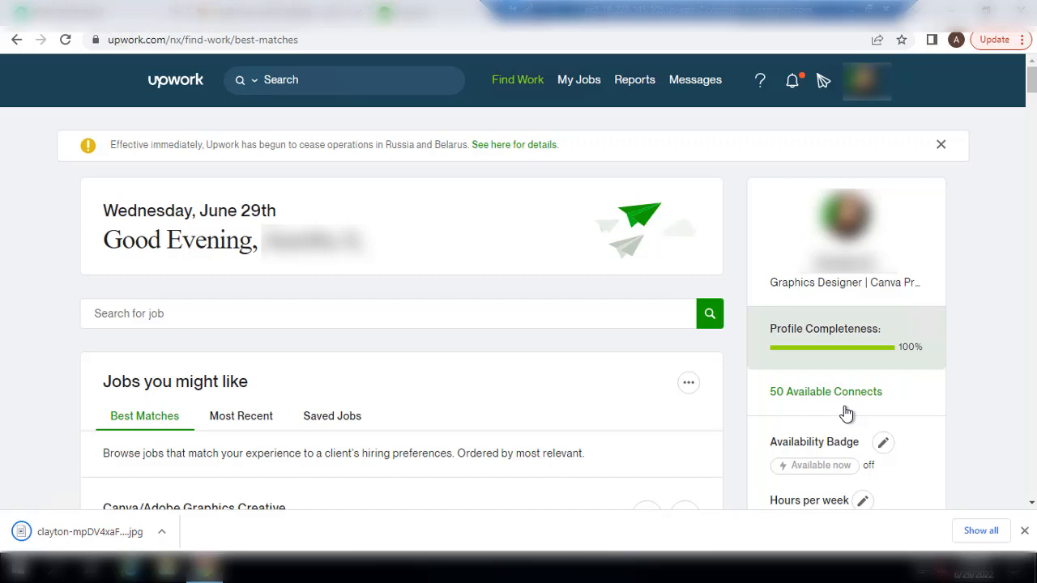
Open the freelancer profile and go from its Project Catalog section to managing the projects.
click(843, 275)
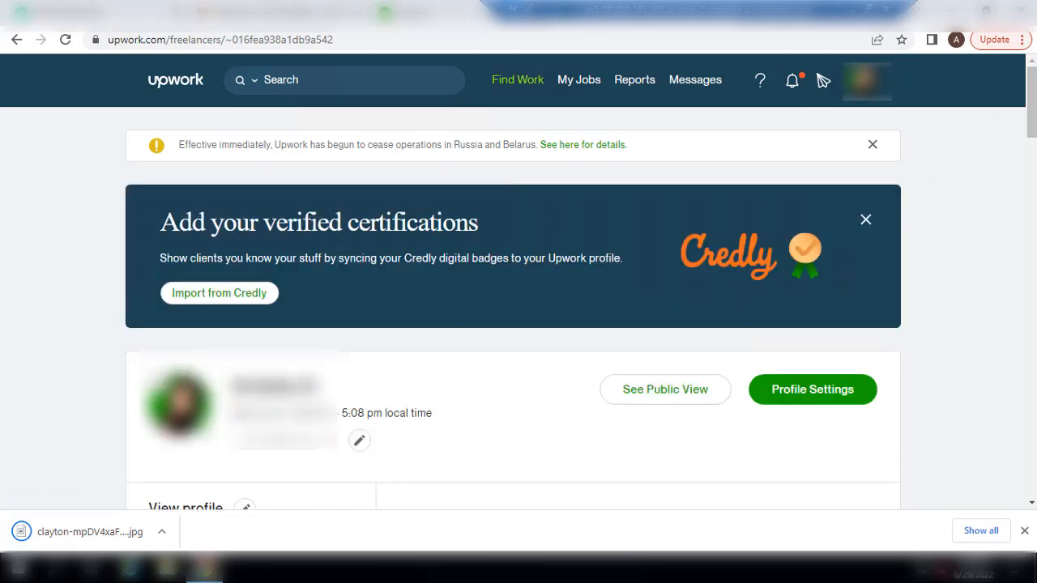
scroll(317, 72, down, 5)
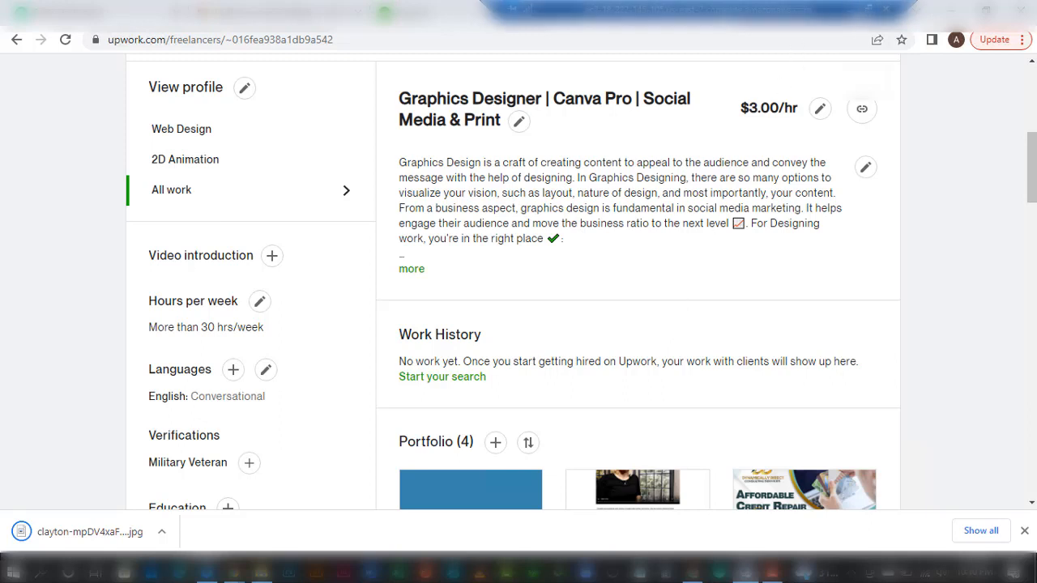
click(854, 11)
key(alt+Tab)
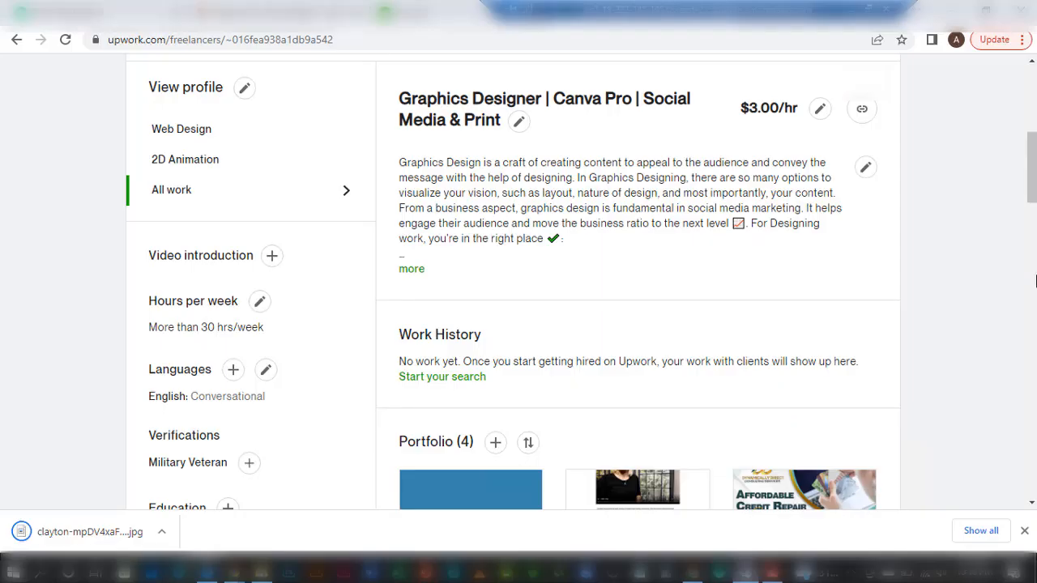
scroll(581, 283, down, 5)
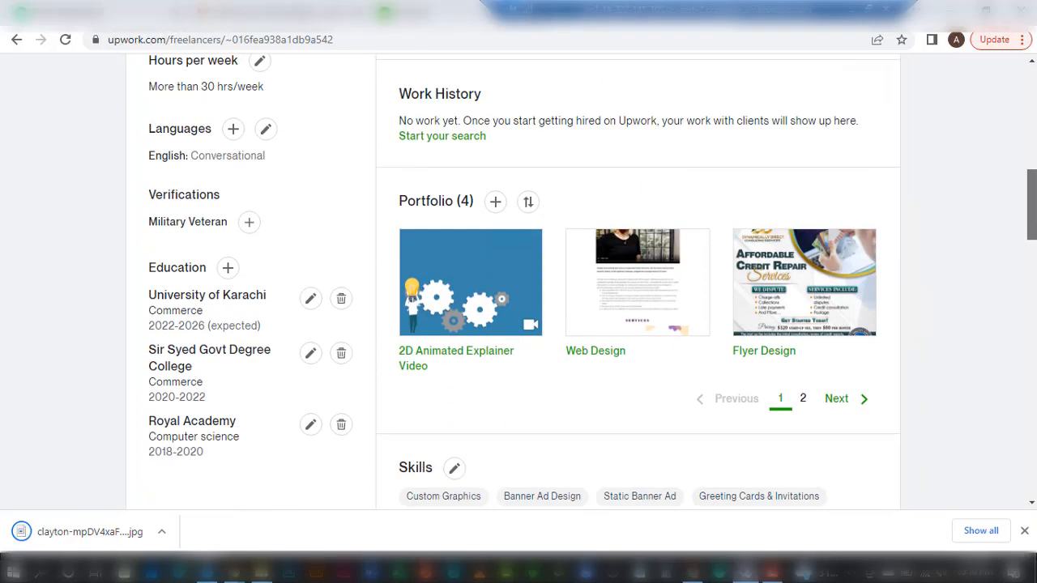
scroll(581, 283, down, 4)
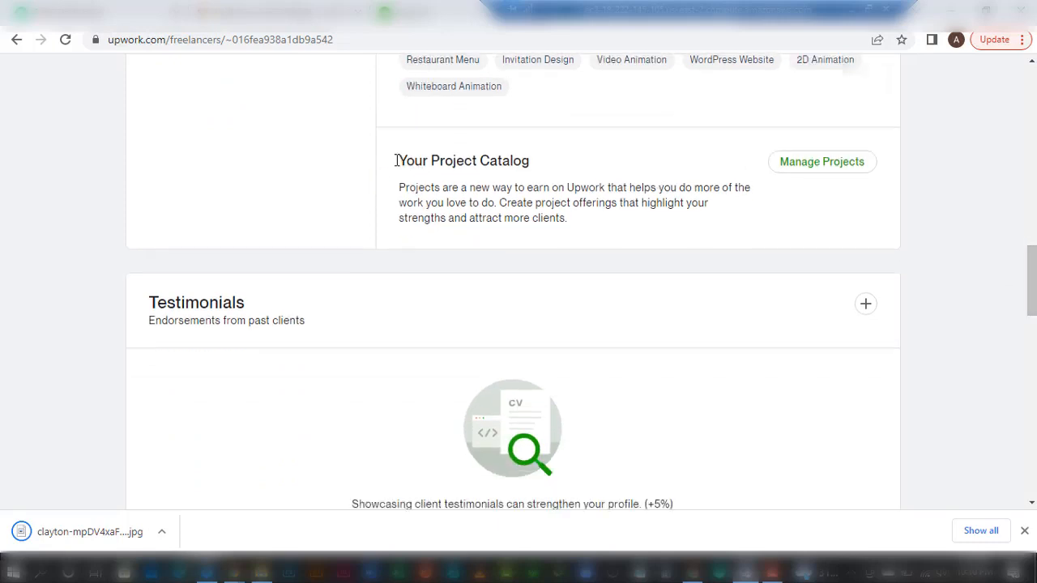
drag(398, 160, 560, 160)
click(489, 151)
click(820, 173)
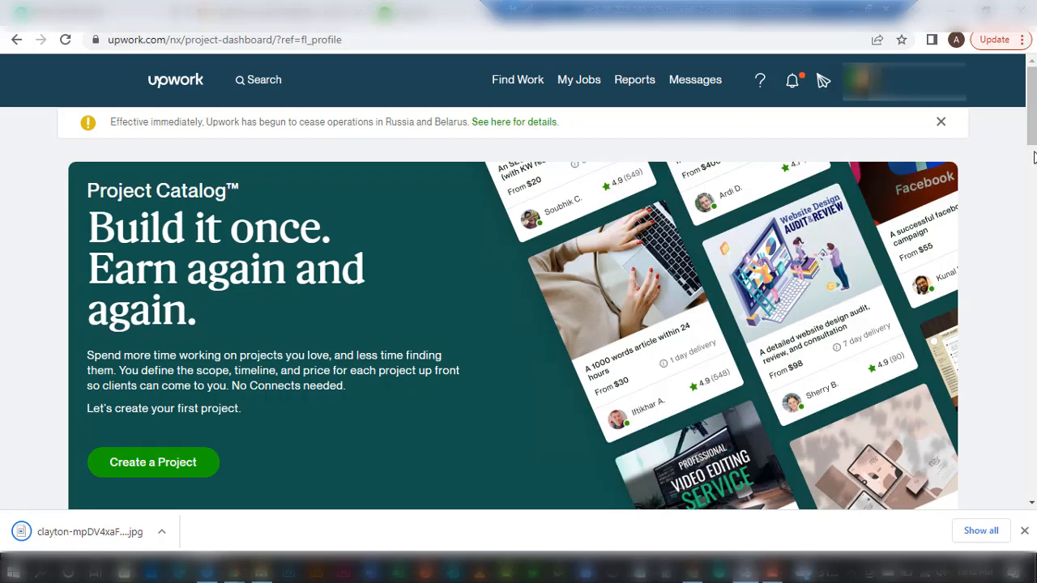
Go to the public Project Catalog page at upwork.com/services.
drag(170, 39, 433, 73)
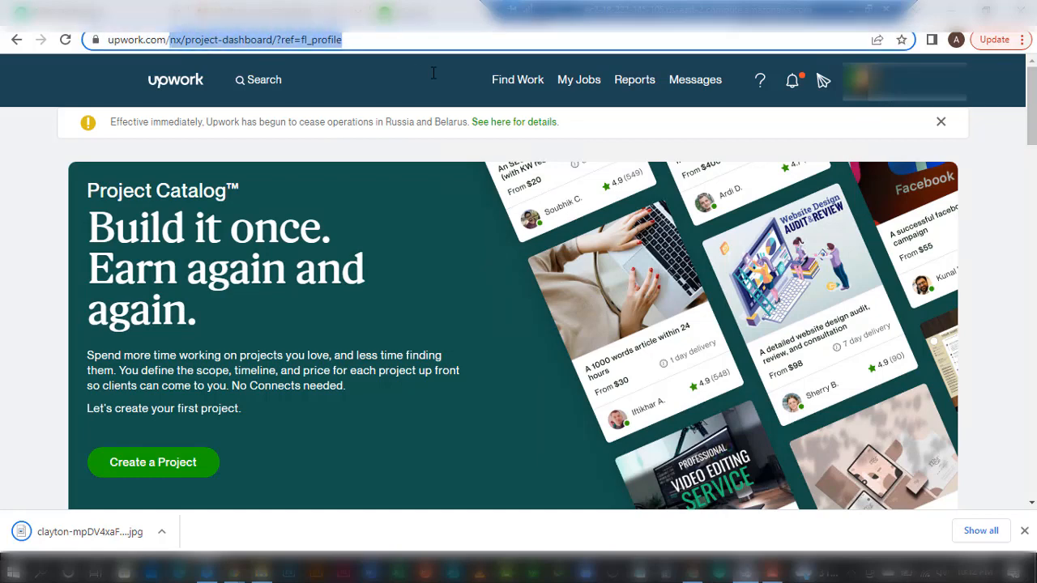
text(services)
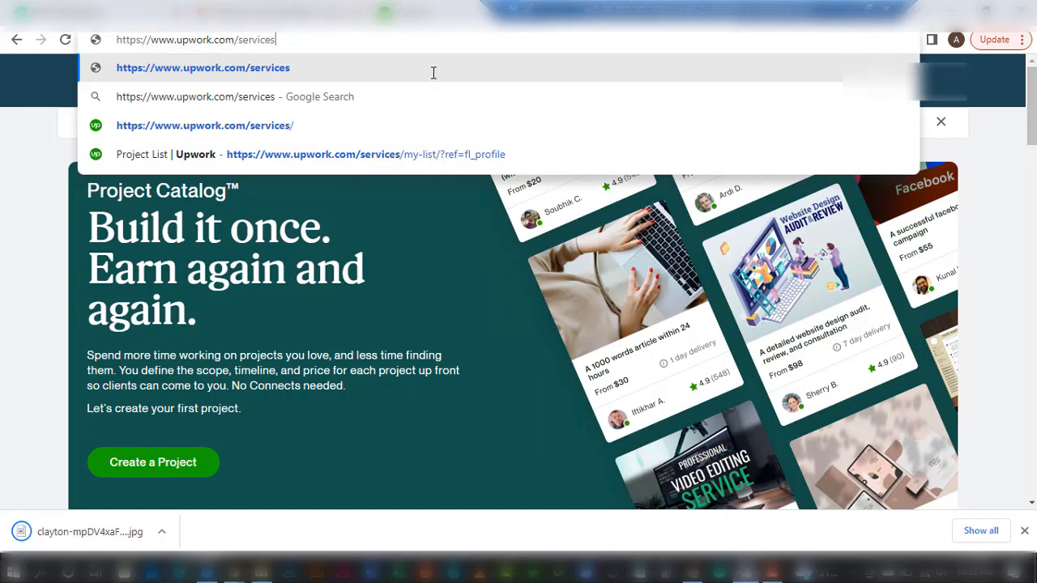
key(Return)
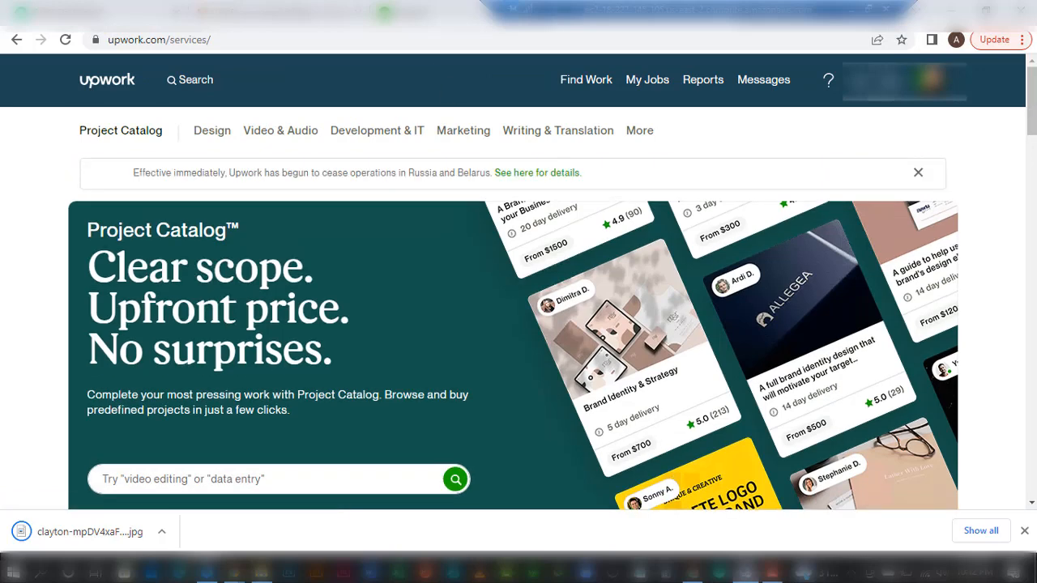
Look through the Shop by category section, including its second set of categories.
drag(1032, 100, 1032, 101)
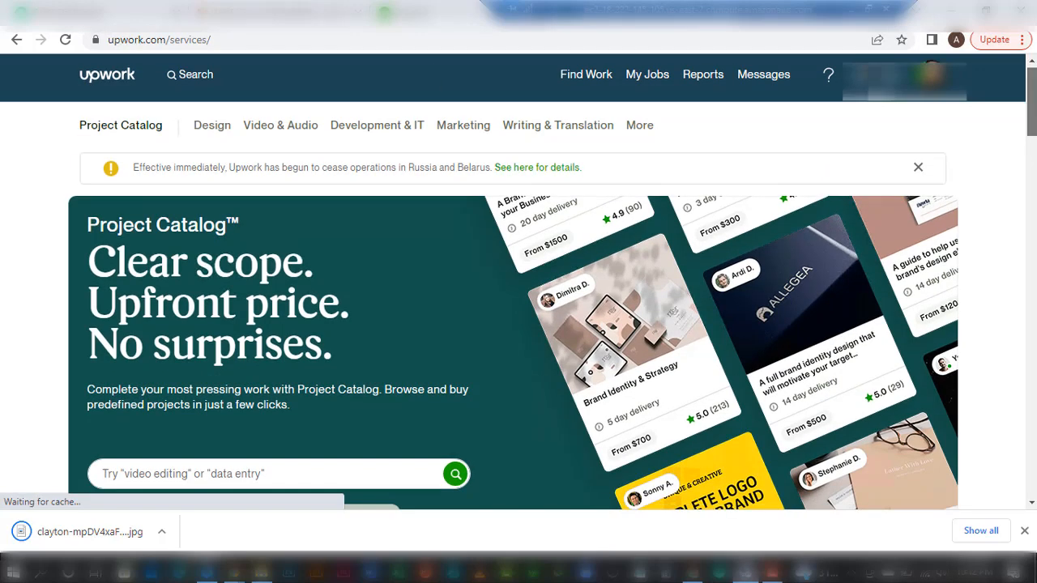
scroll(519, 284, down, 5)
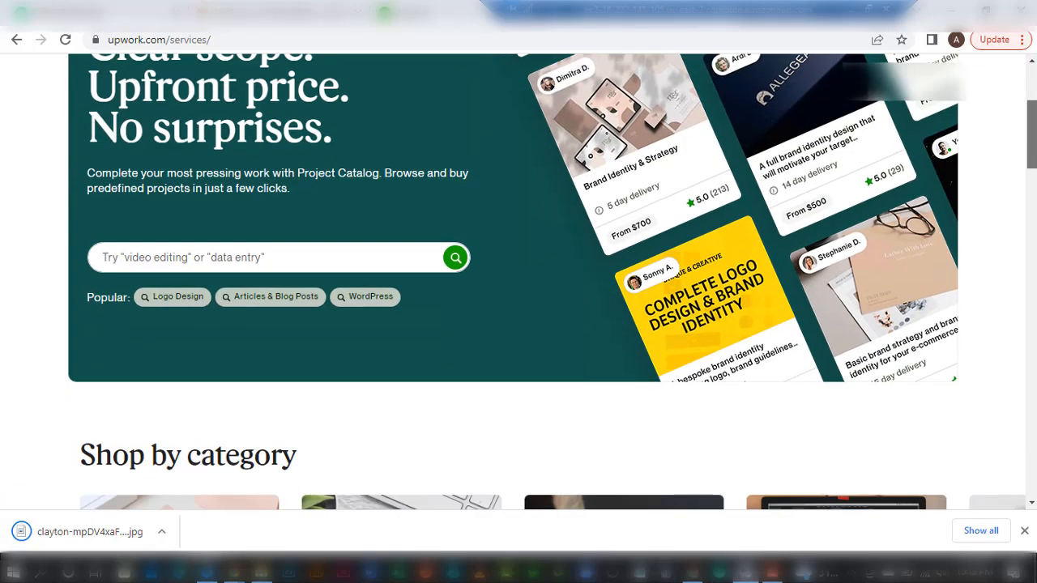
scroll(519, 283, down, 1)
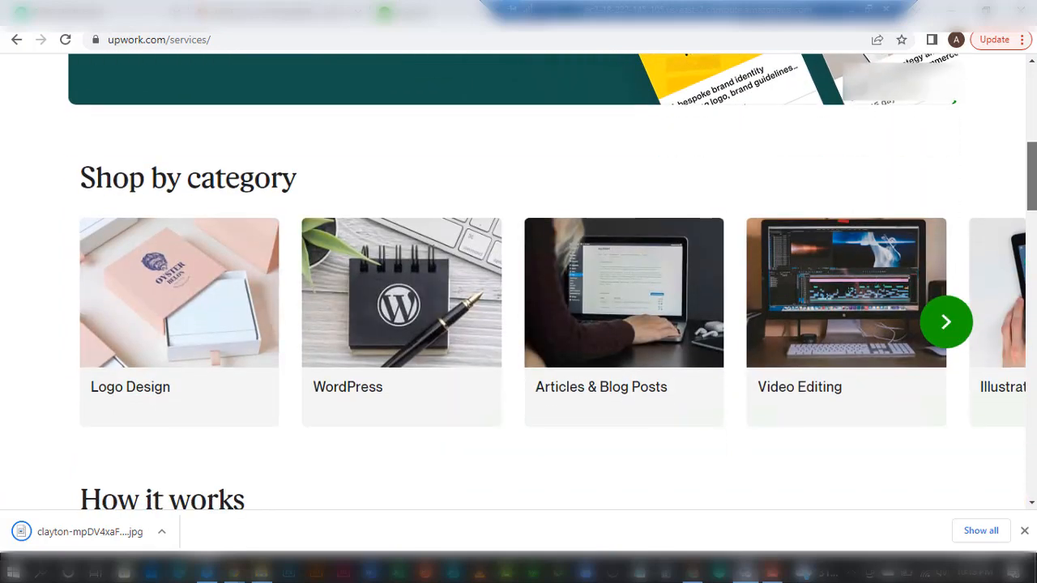
scroll(1034, 190, down, 2)
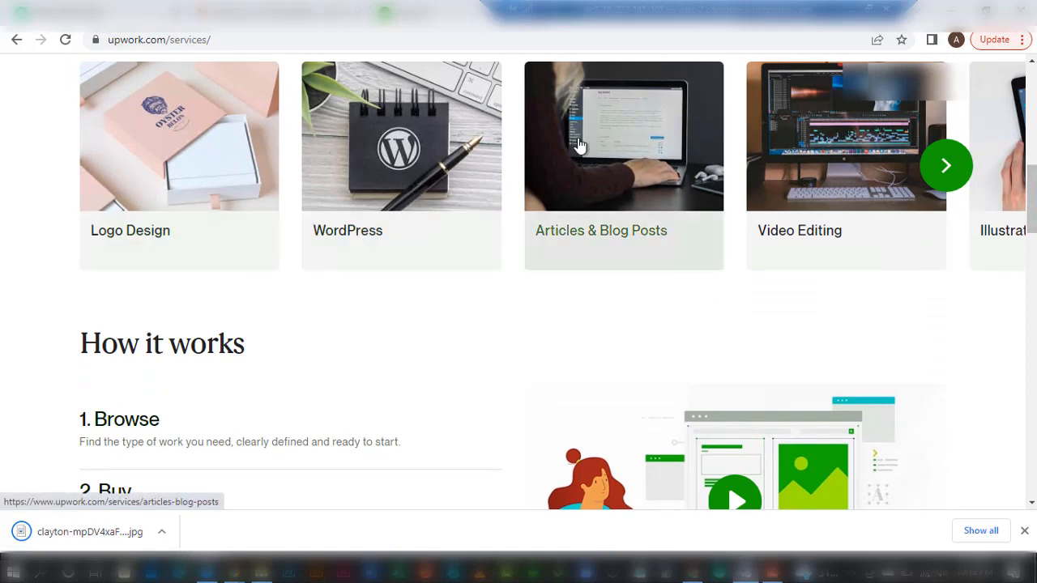
click(949, 166)
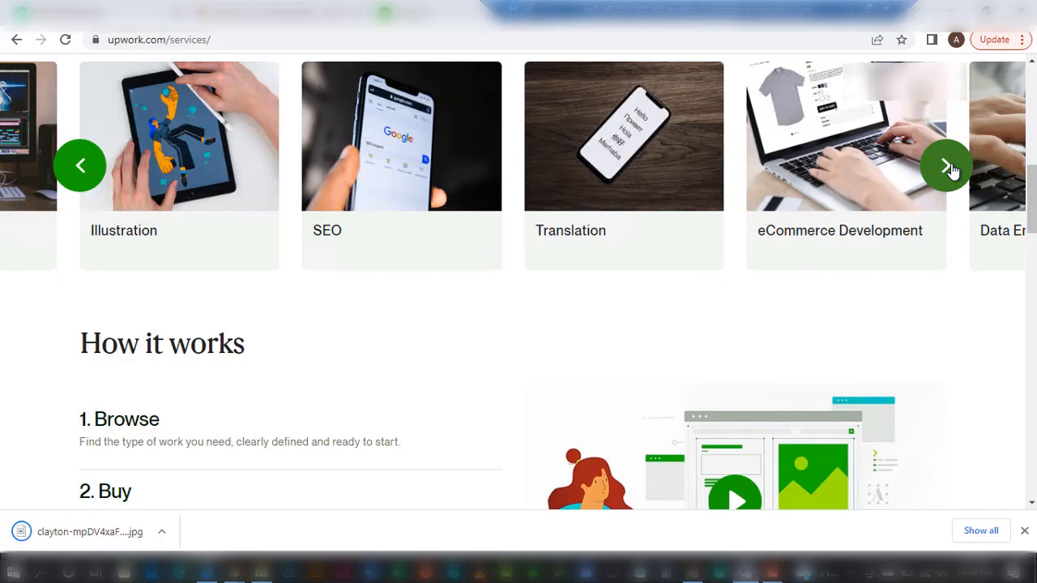
Search the Project Catalog for "thumbnail" and choose the suggestion "youtube thumbnail".
drag(1032, 184, 1033, 96)
click(154, 380)
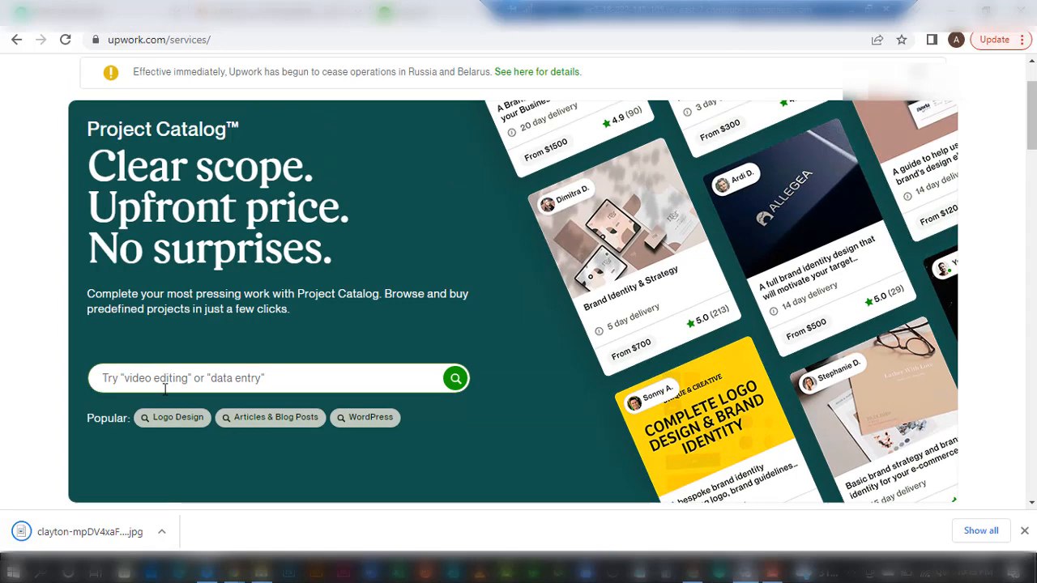
text(thumbnail)
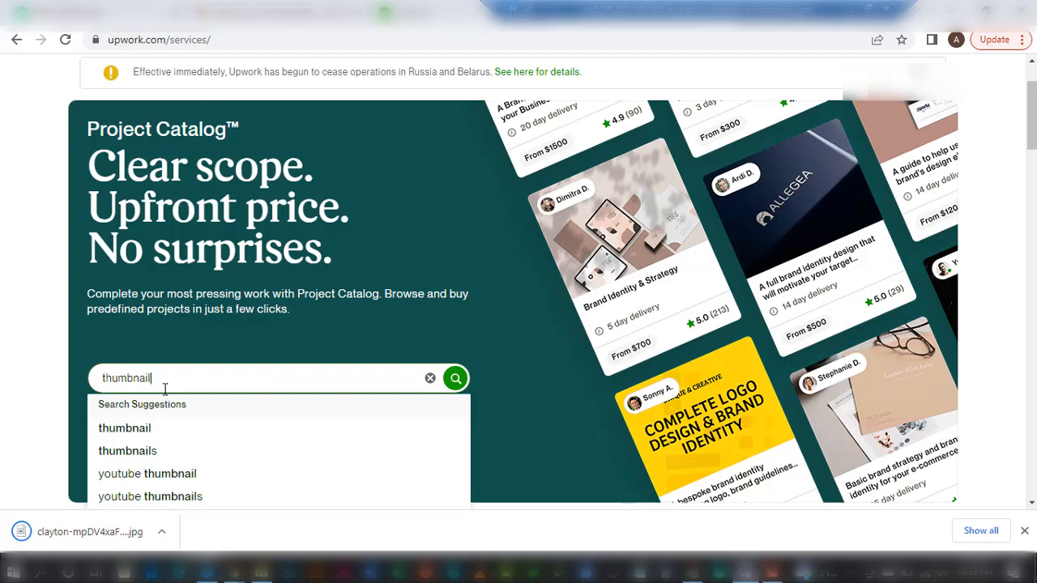
key(Down)
key(Down)
key(Down)
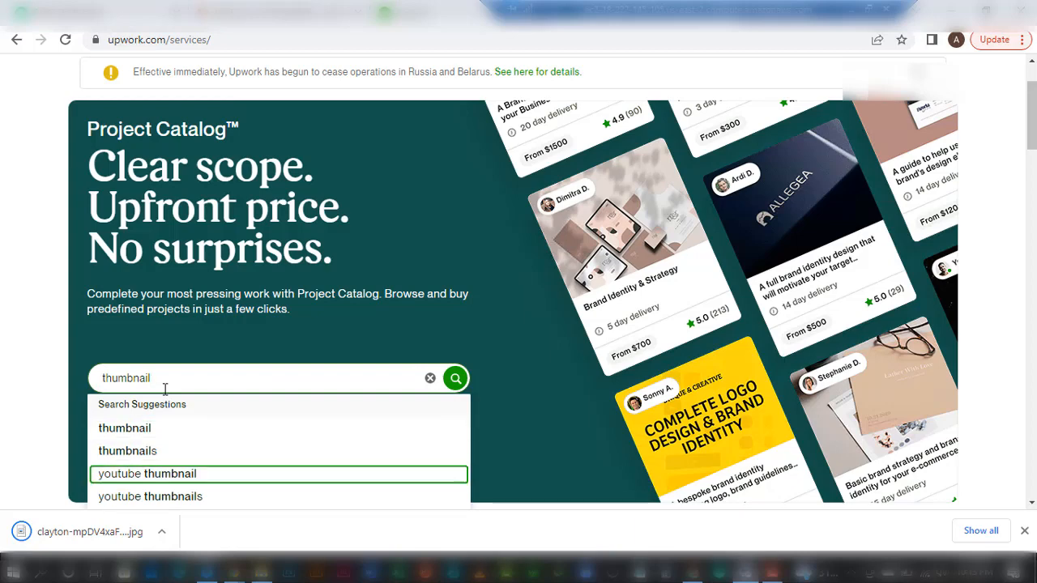
key(Return)
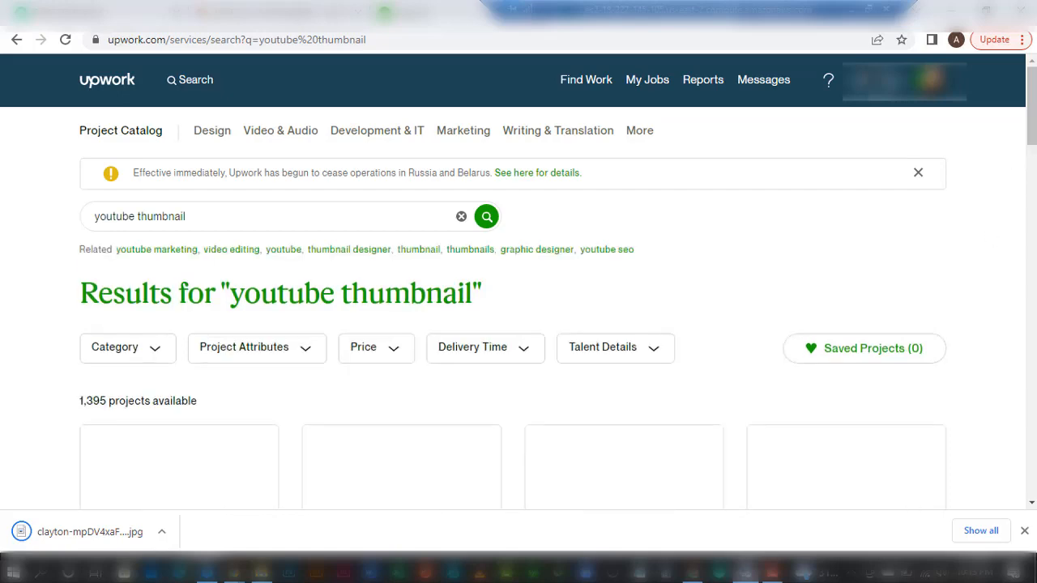
Check the number of available YouTube thumbnail projects and the options of the Talent Details filter.
scroll(521, 137, down, 1)
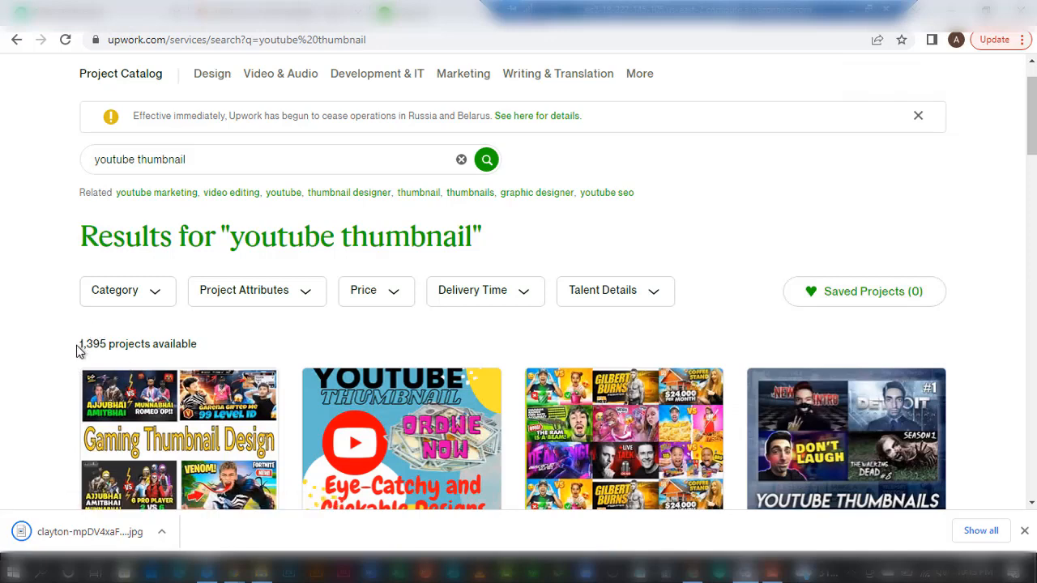
triple_click(111, 350)
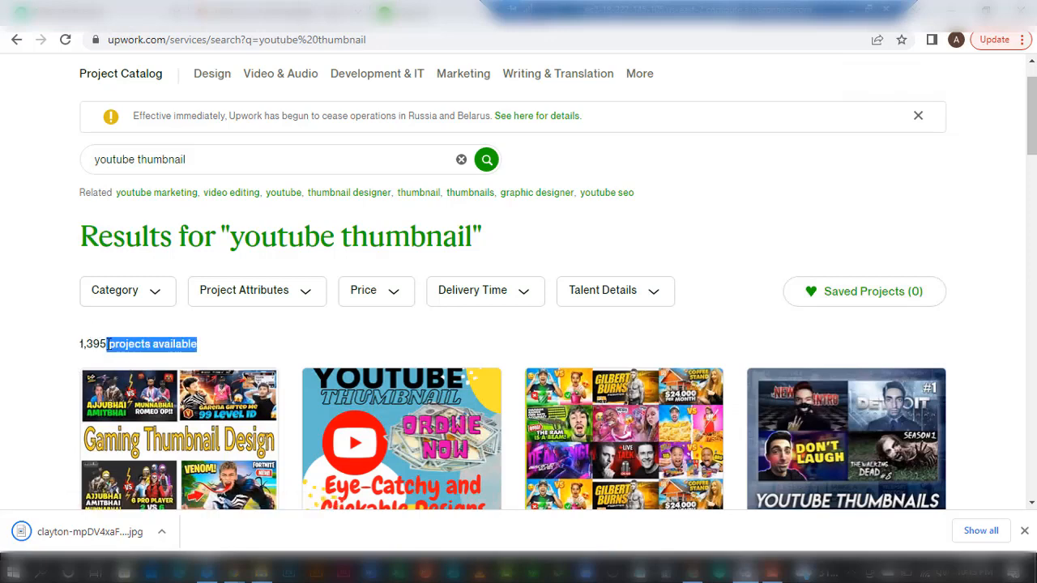
click(76, 348)
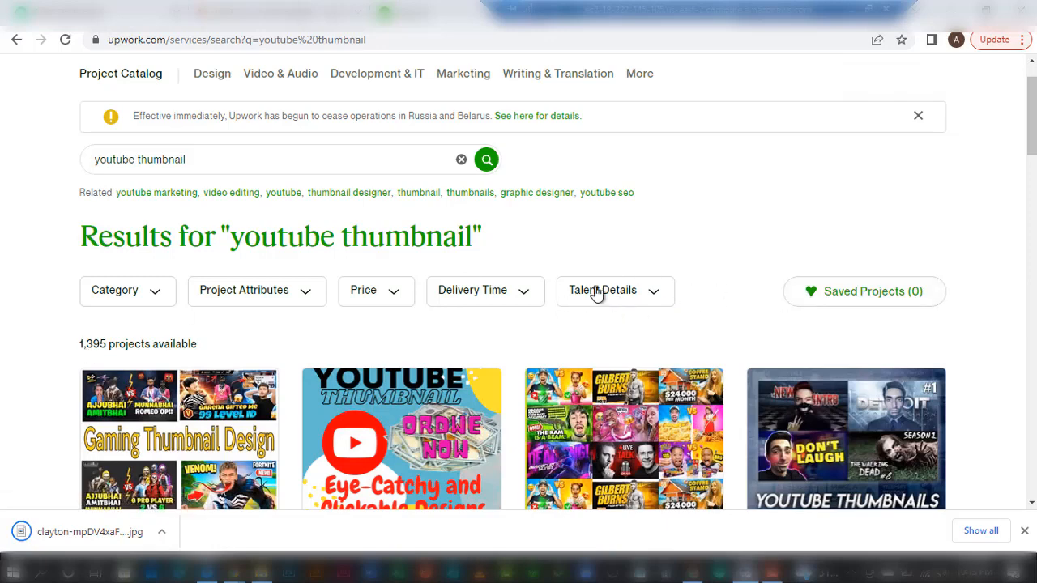
click(635, 298)
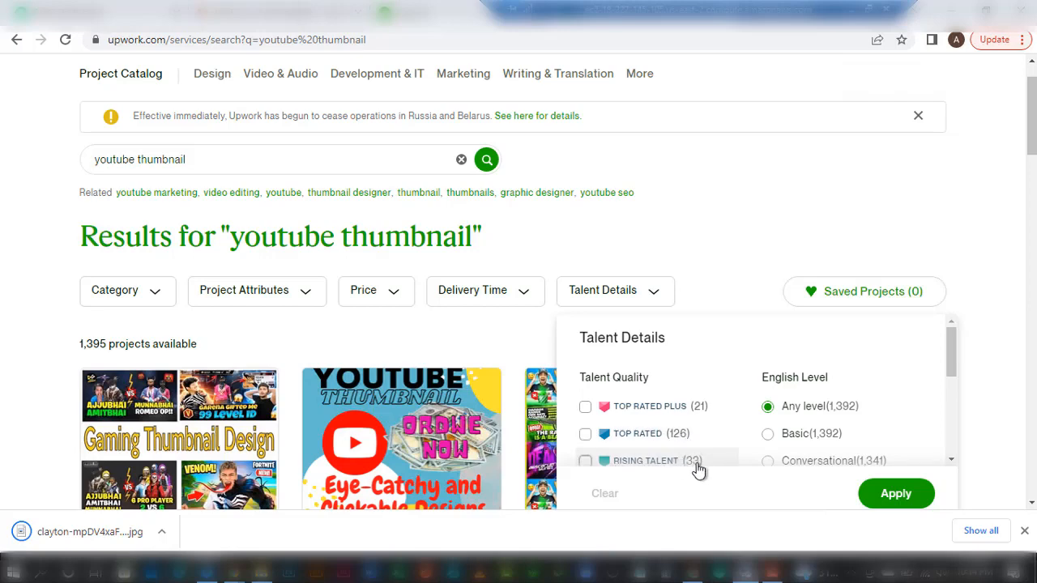
click(726, 245)
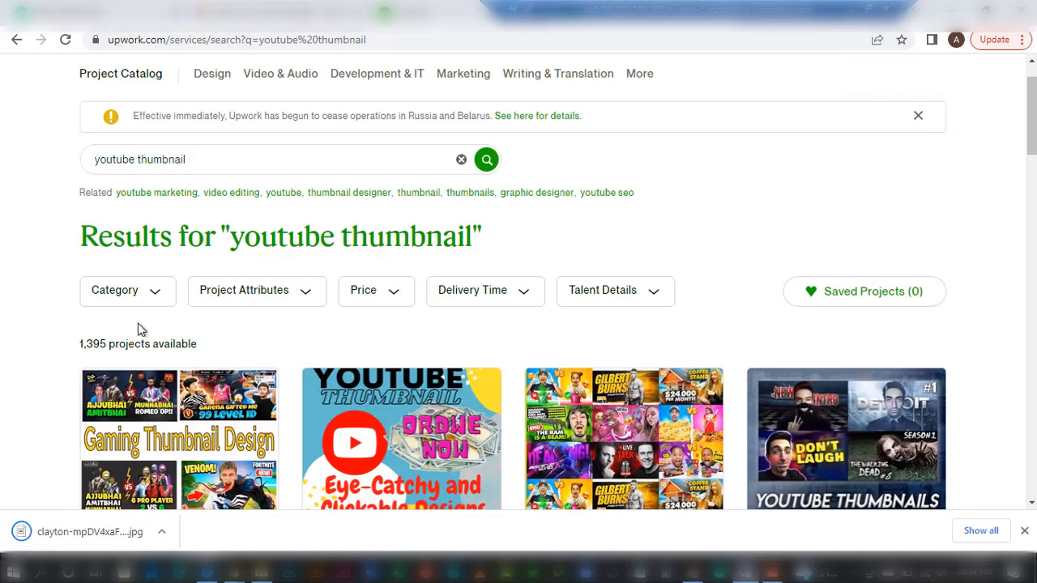
drag(79, 348, 108, 348)
click(35, 349)
Review the YouTube thumbnail project listings with their prices, delivery times and ratings.
drag(1032, 121, 1032, 123)
scroll(1032, 123, down, 3)
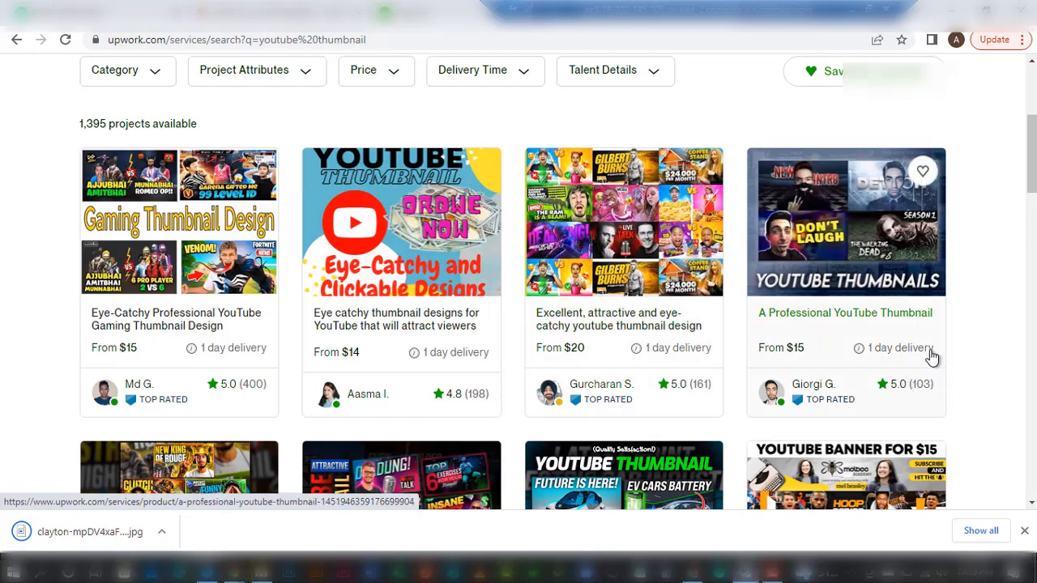
scroll(1031, 151, down, 4)
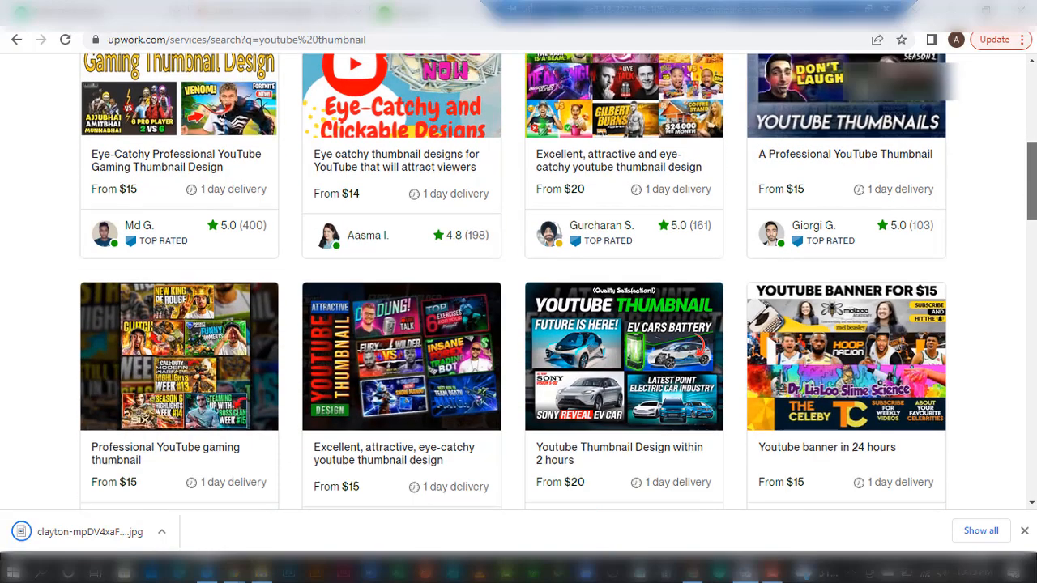
scroll(559, 282, down, 2)
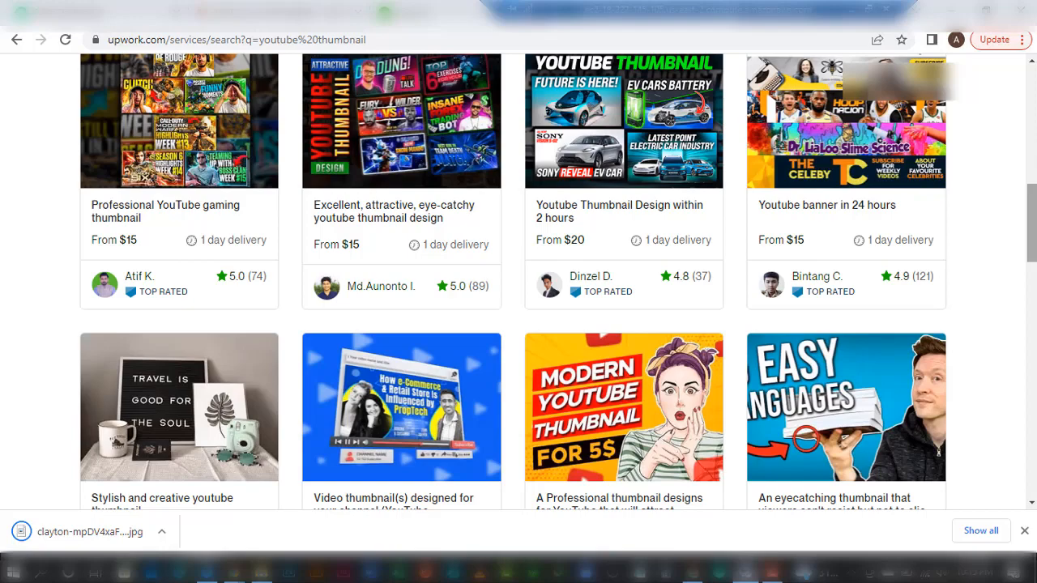
drag(1033, 241, 1033, 129)
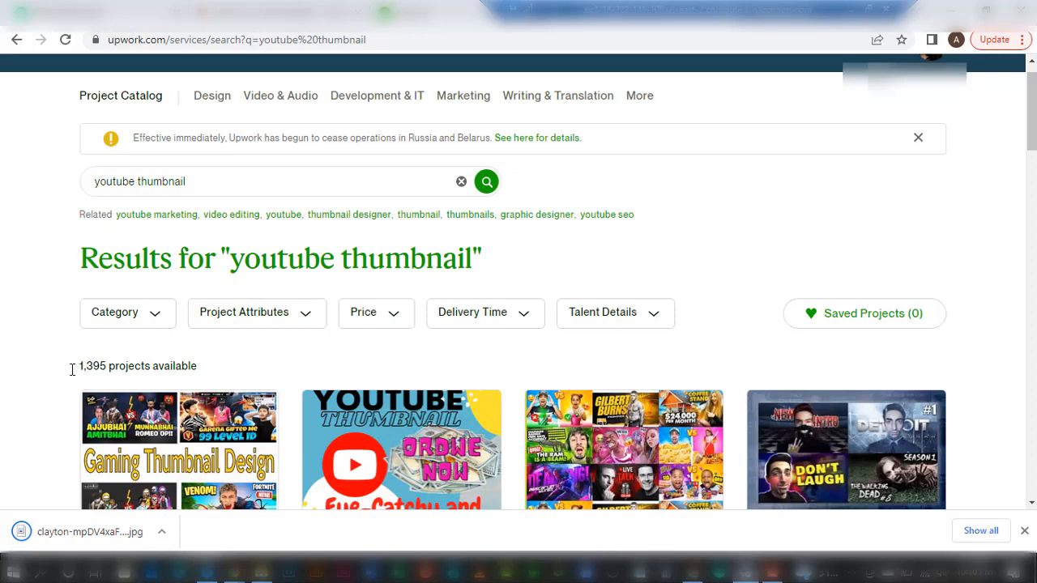
Search the Project Catalog for "linkedin cover".
click(179, 181)
triple_click(186, 180)
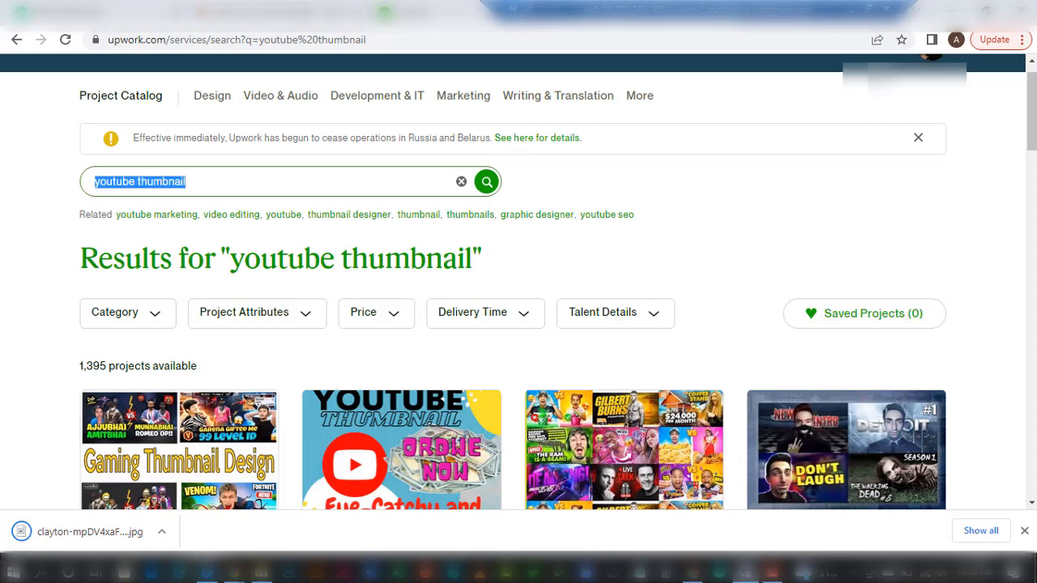
text(linkedin c)
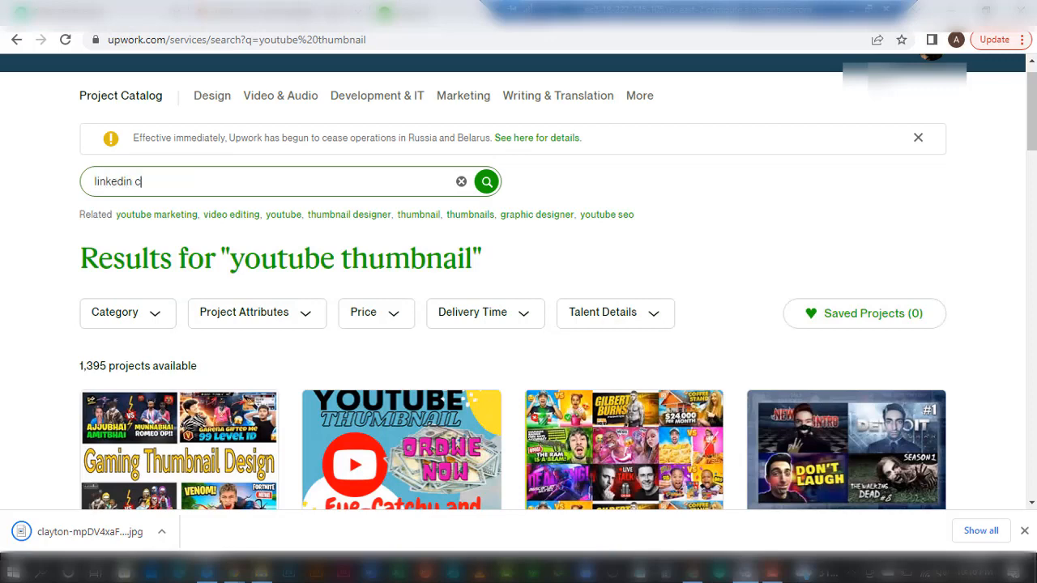
text(over)
key(Return)
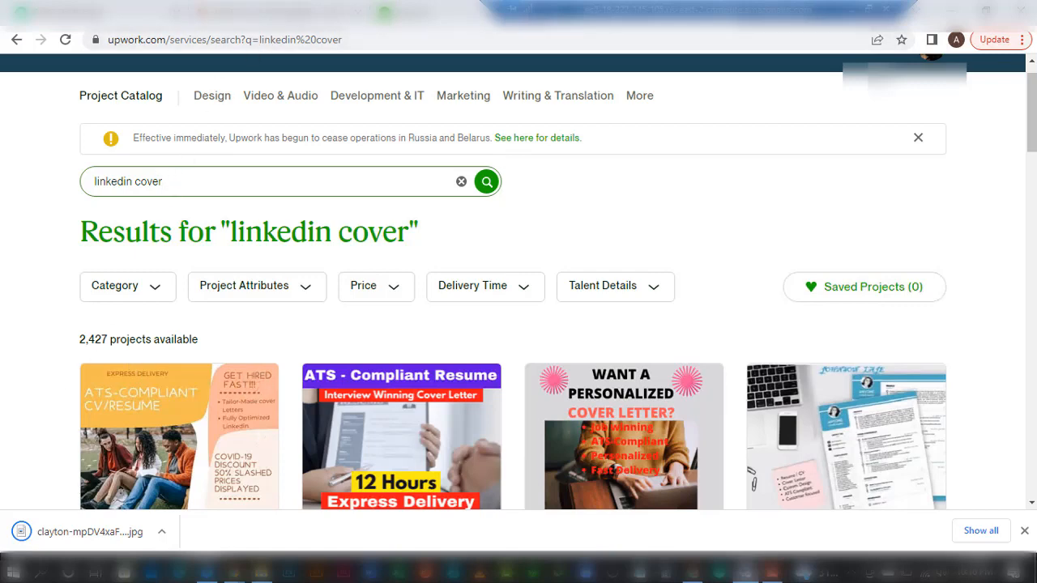
Search the Project Catalog for "instagram post".
drag(188, 182, 0, 251)
text(instagram post)
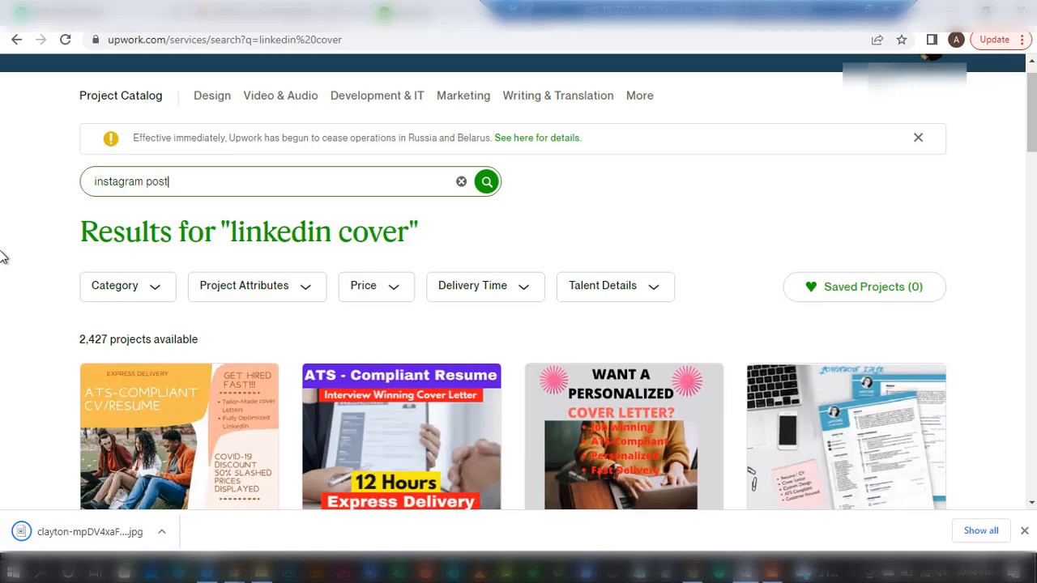
key(Return)
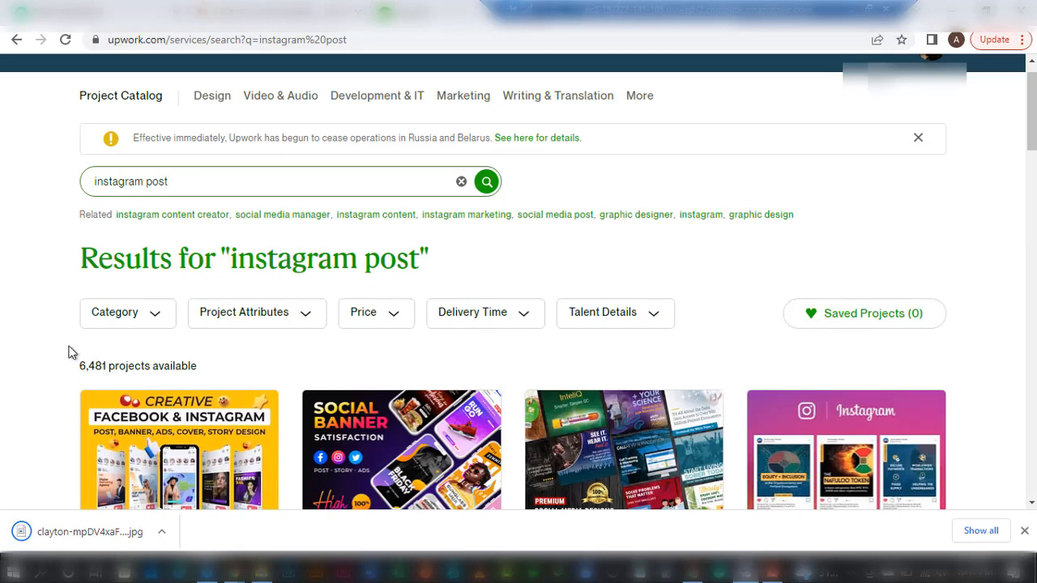
Search the Project Catalog for "social media post".
click(185, 182)
key(ctrl+a)
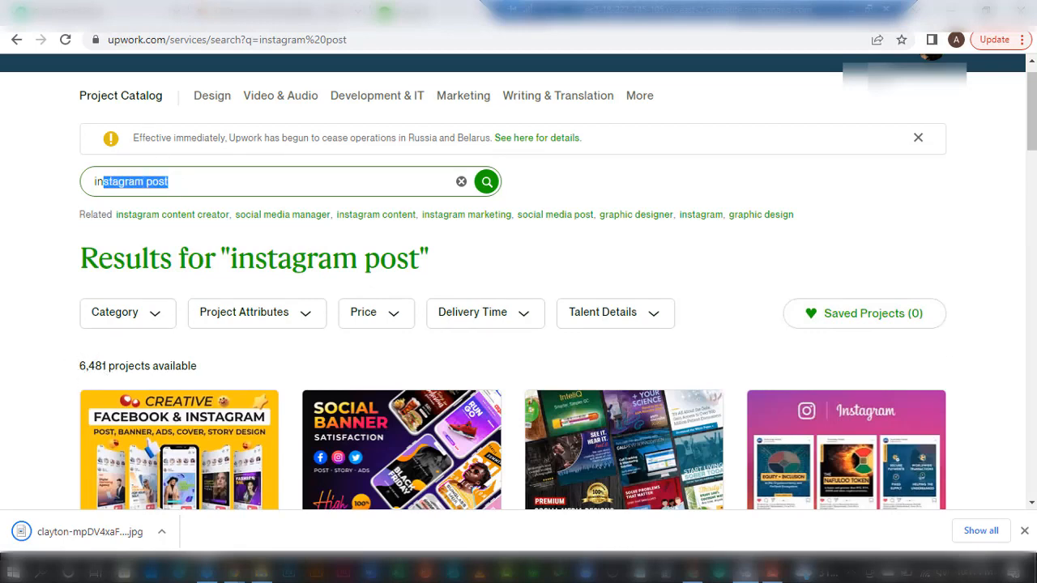
text(social media post)
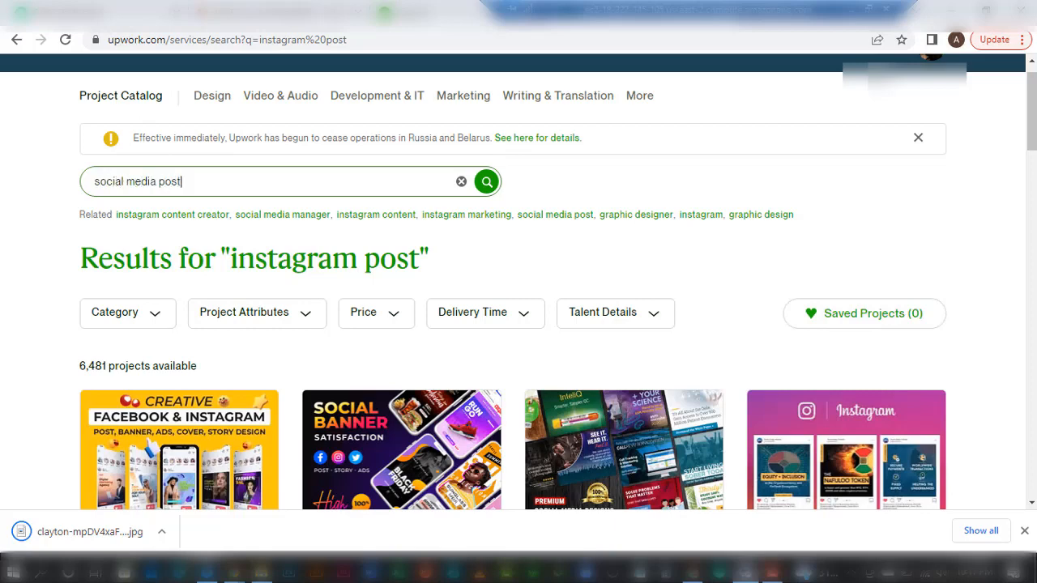
key(Return)
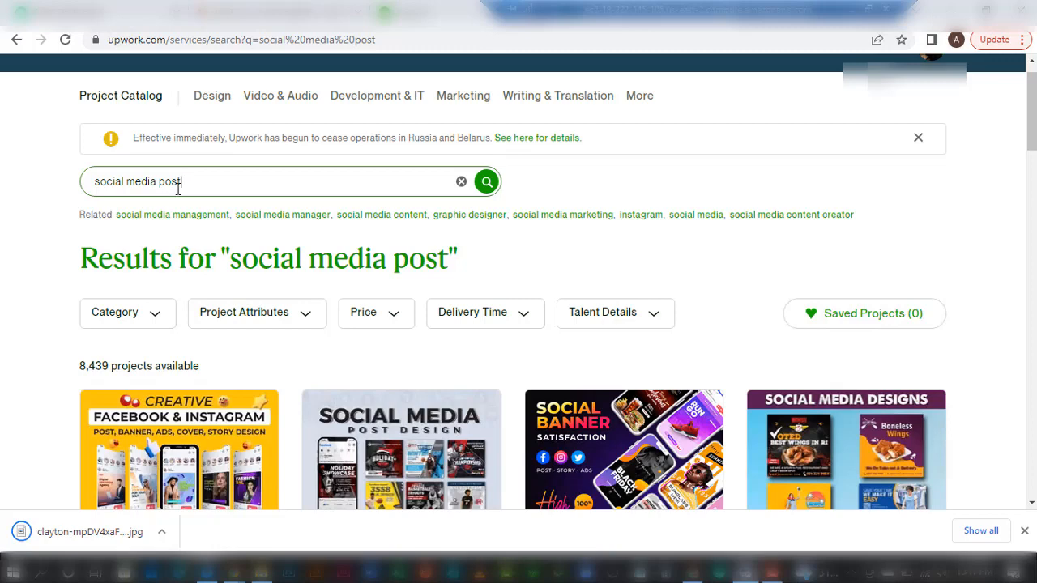
Search the Project Catalog for "linkedin post".
key(ctrl+a)
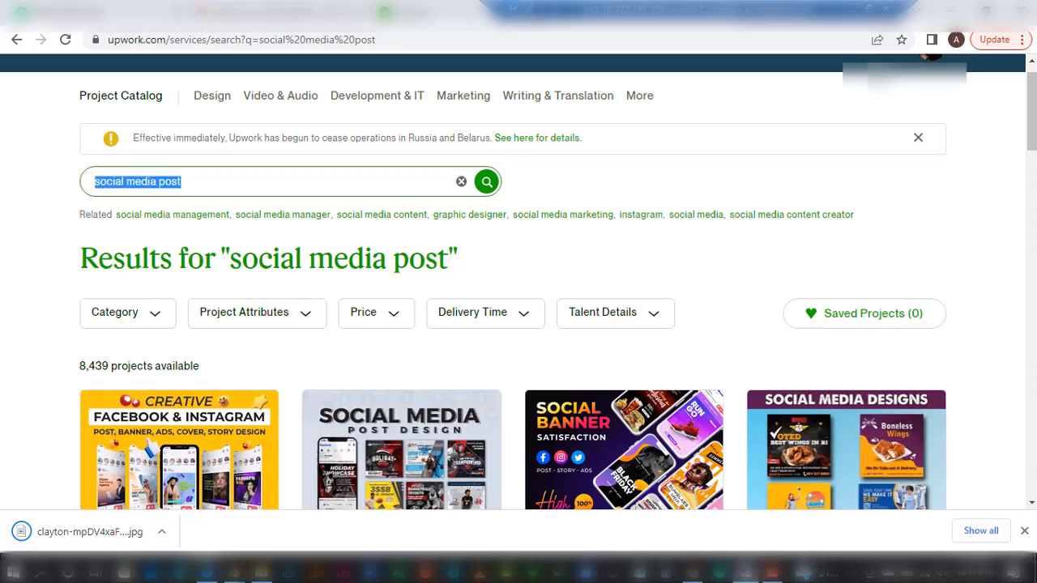
text(linkedin p)
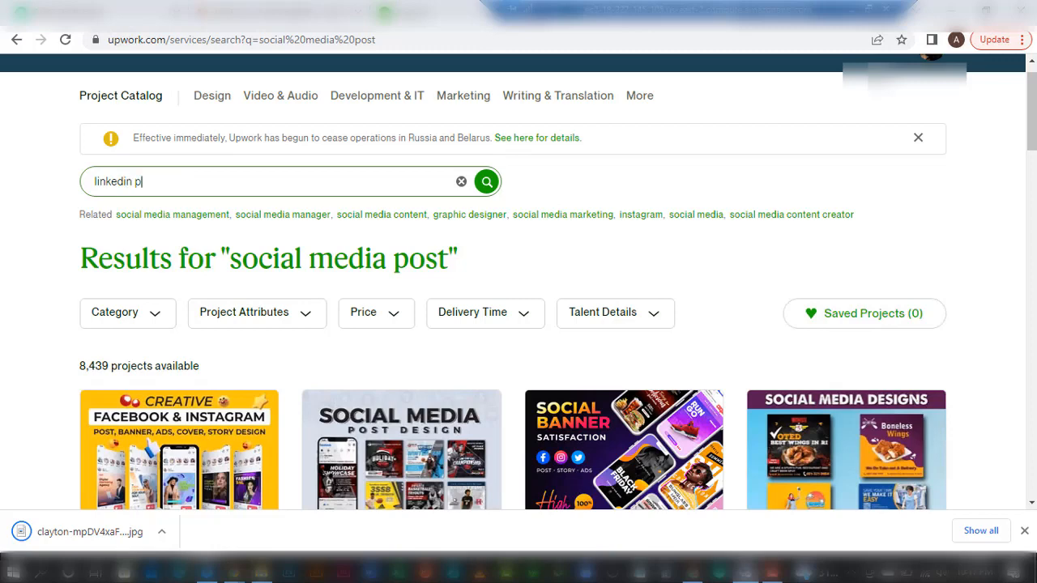
text(ost)
key(Return)
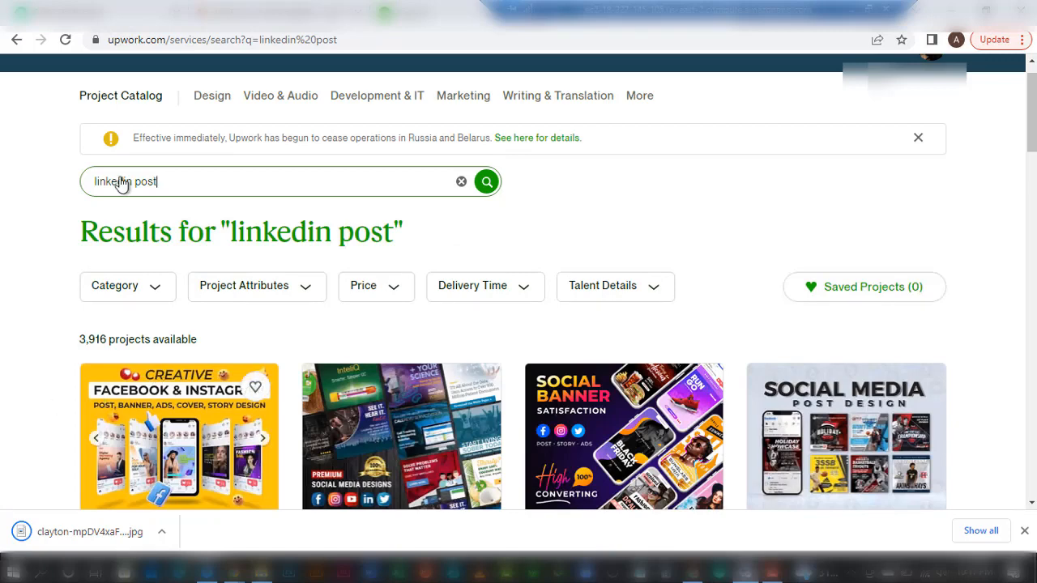
Change the Project Catalog search to "linkedin cover".
drag(137, 182, 217, 195)
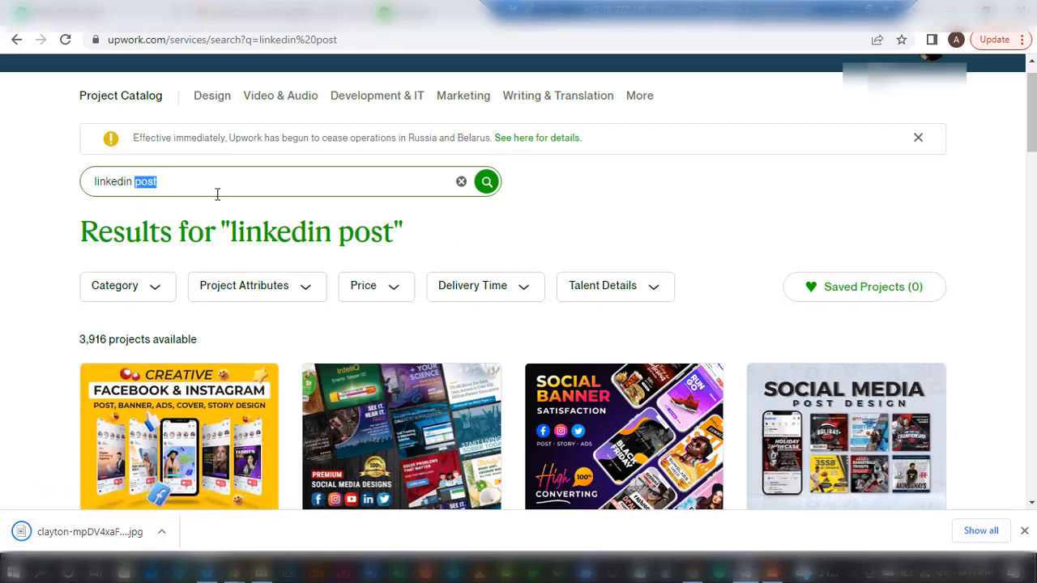
text(cover)
key(Return)
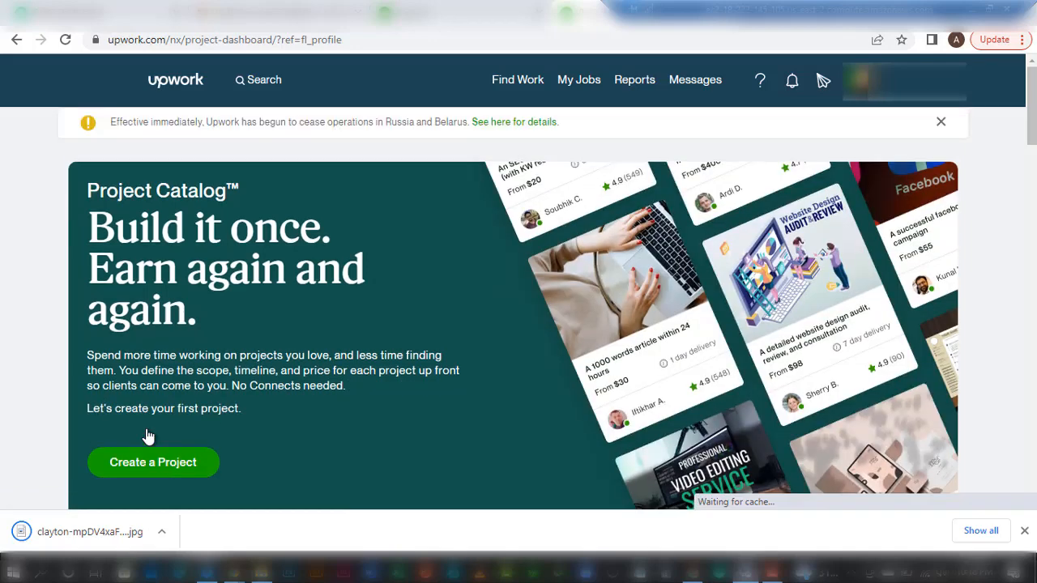
Start creating a new project from the Project Catalog dashboard.
click(146, 477)
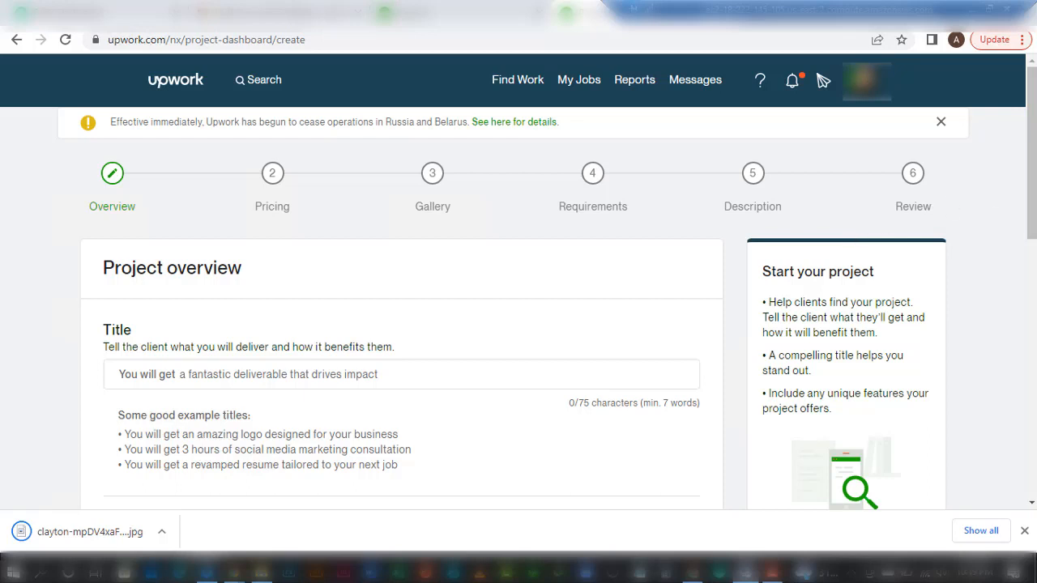
scroll(997, 196, down, 1)
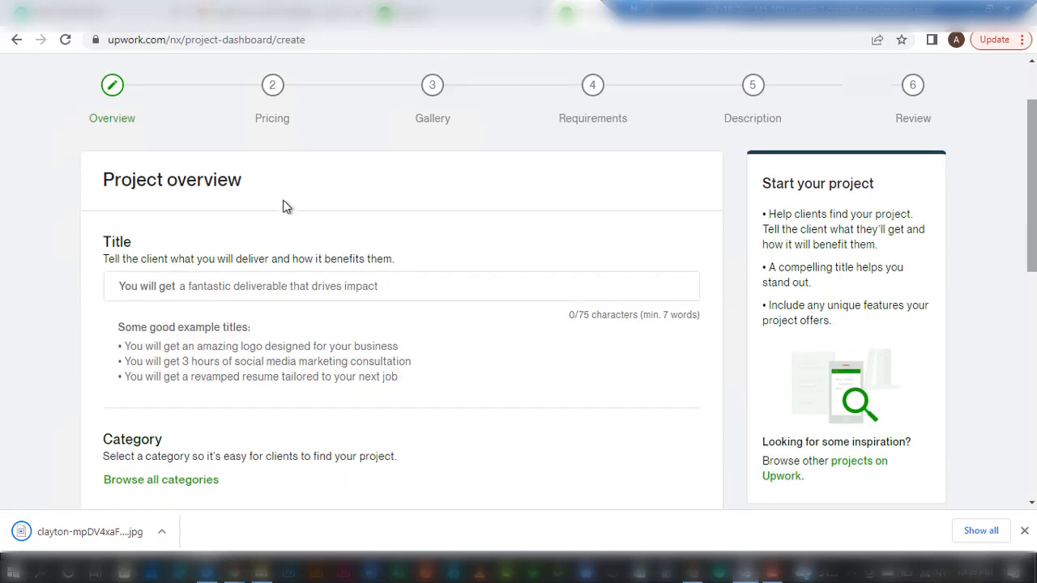
click(106, 245)
double_click(583, 316)
double_click(666, 316)
click(674, 371)
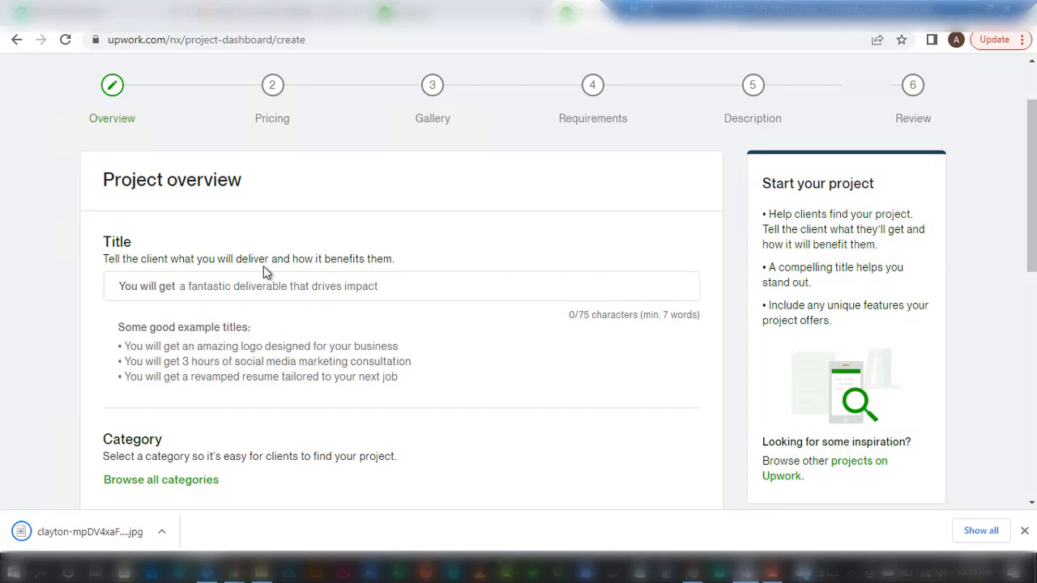
Complete the project title "You will get" with "Instagram, Facebook, linkedIn Post and Cover".
click(157, 286)
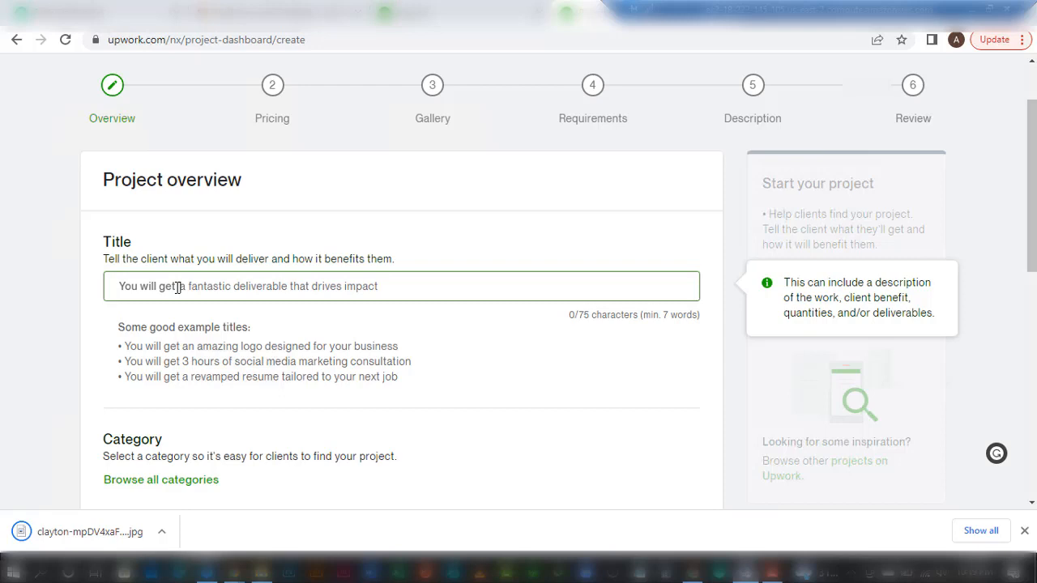
click(308, 314)
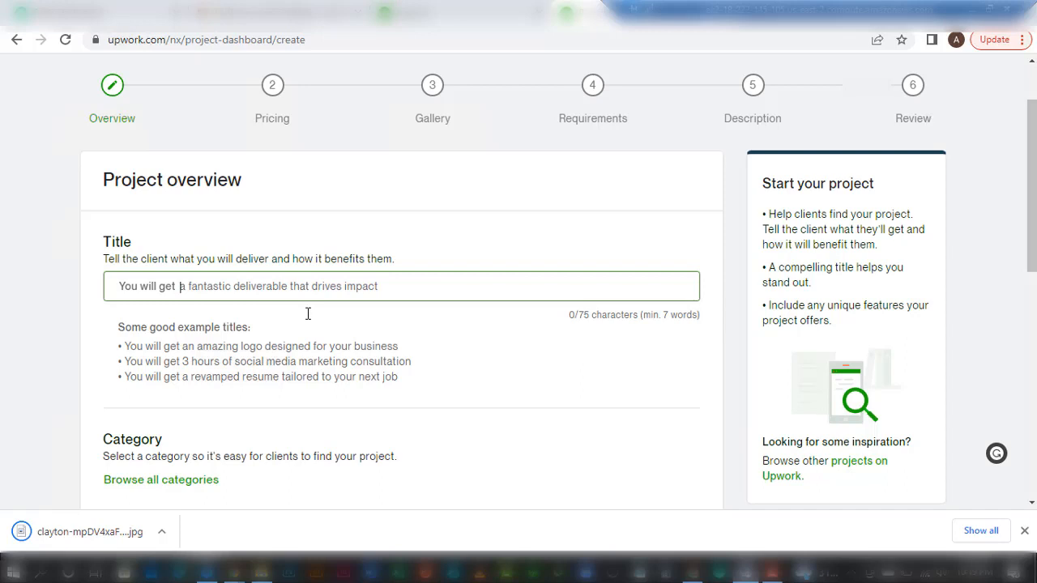
text(Insg)
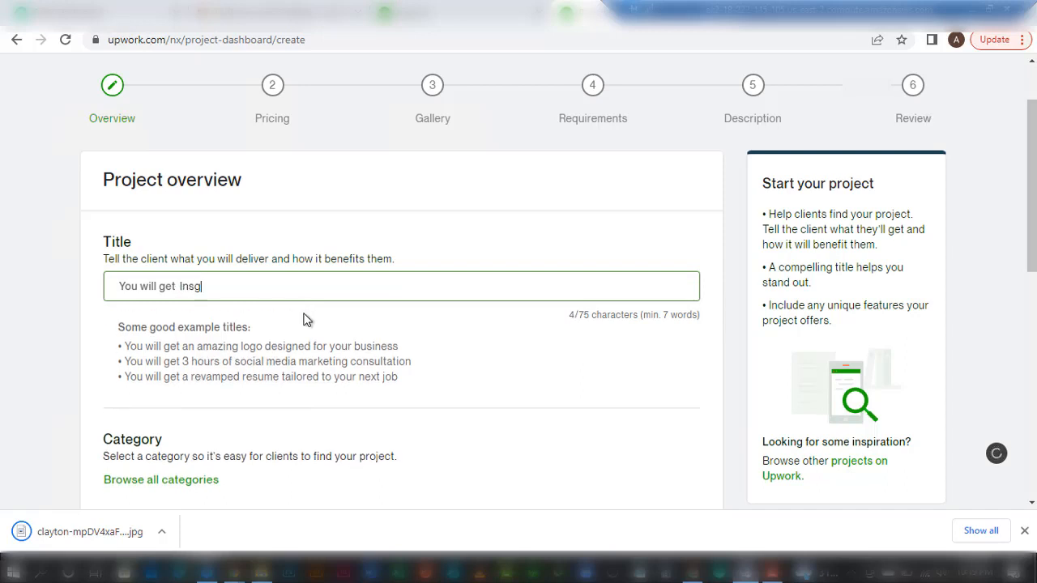
key(BackSpace)
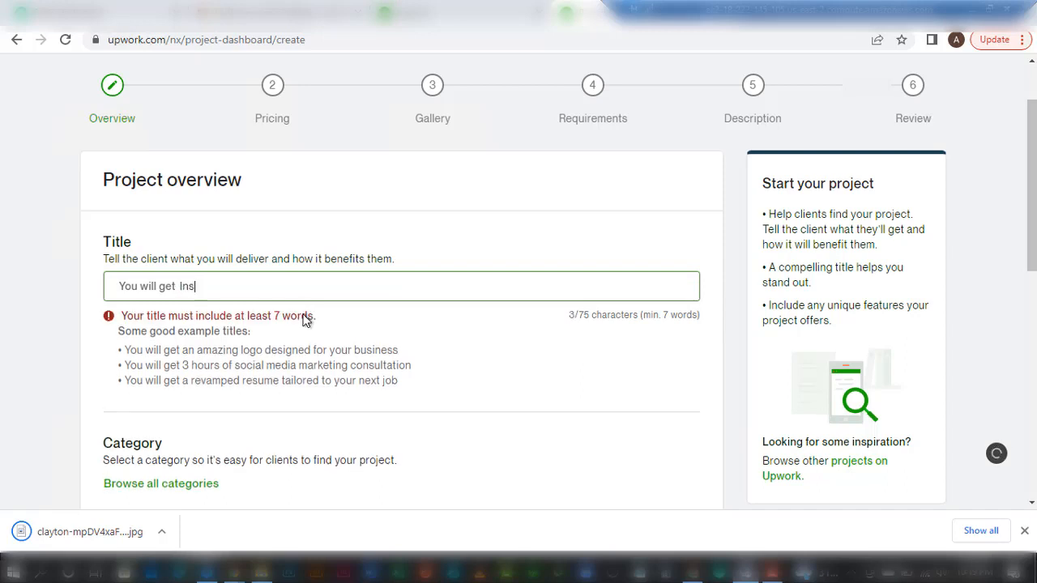
text(tagram)
click(251, 287)
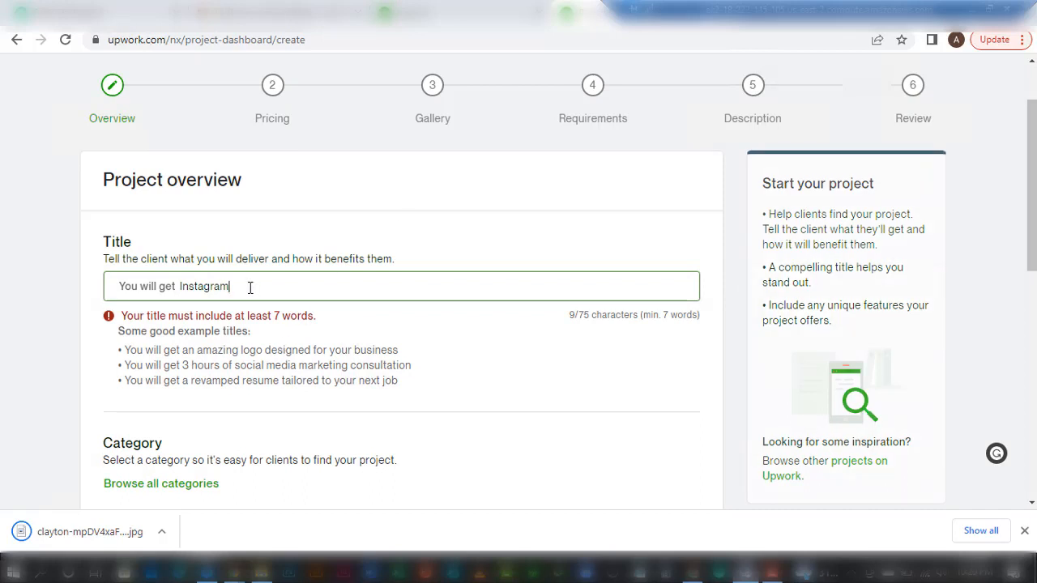
text(, )
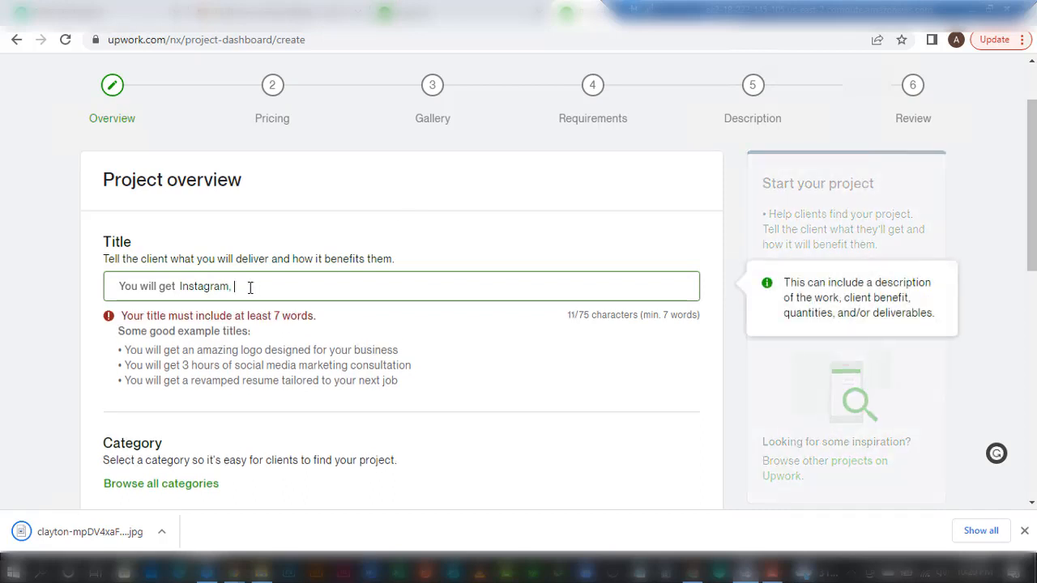
text(Facebook)
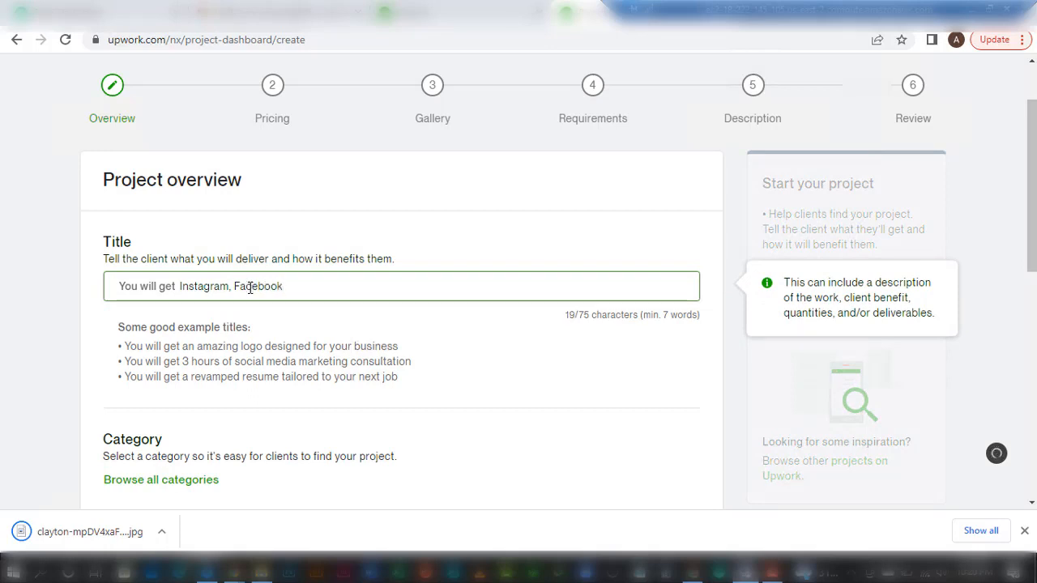
text(, linkedIn Pos)
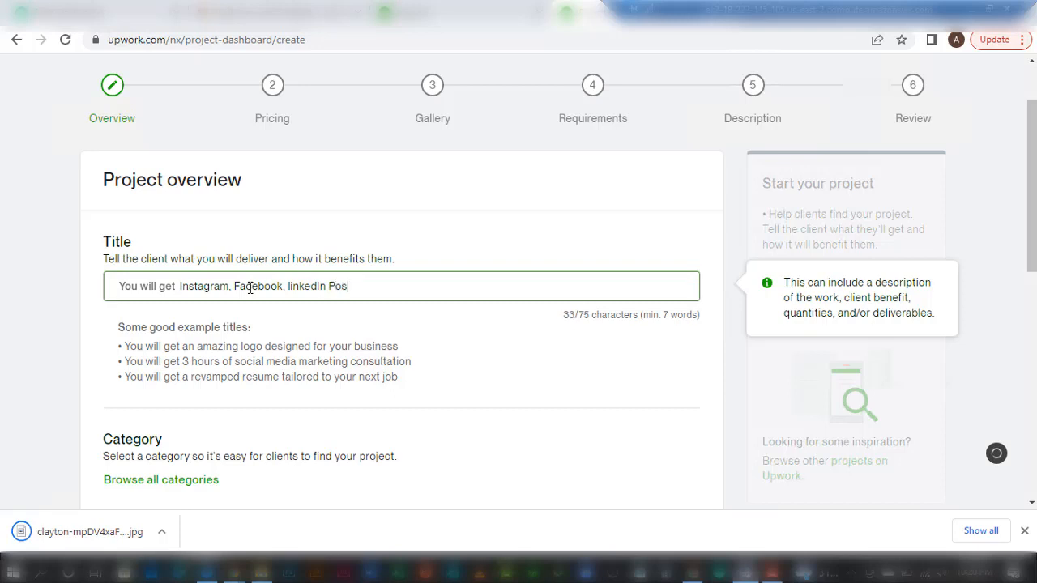
text(t and Cover)
click(461, 313)
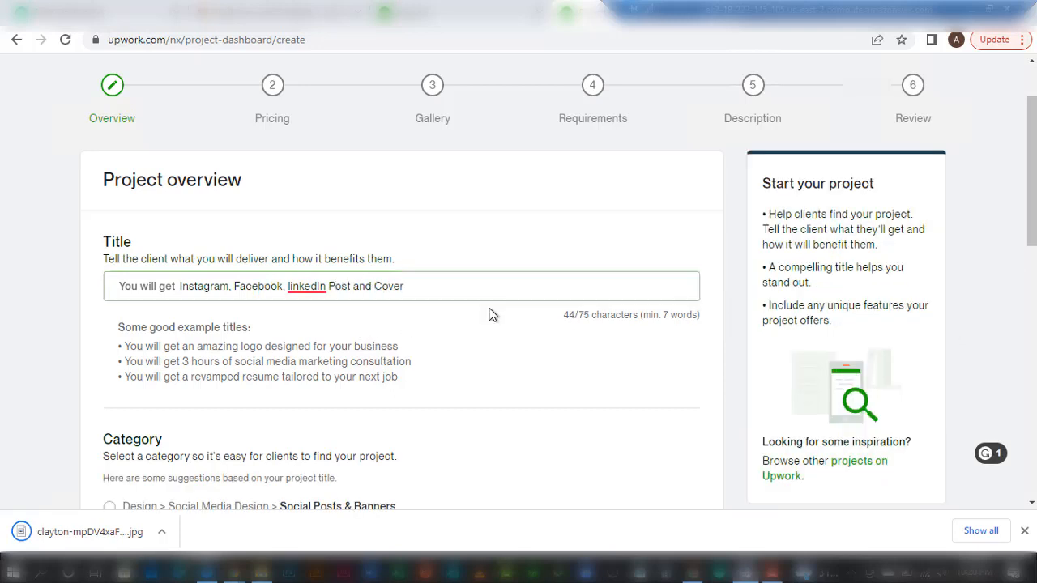
Set the project category to Design > Social Media Design > Social Posts & Banners and the main type to Advertisement.
scroll(518, 283, down, 3)
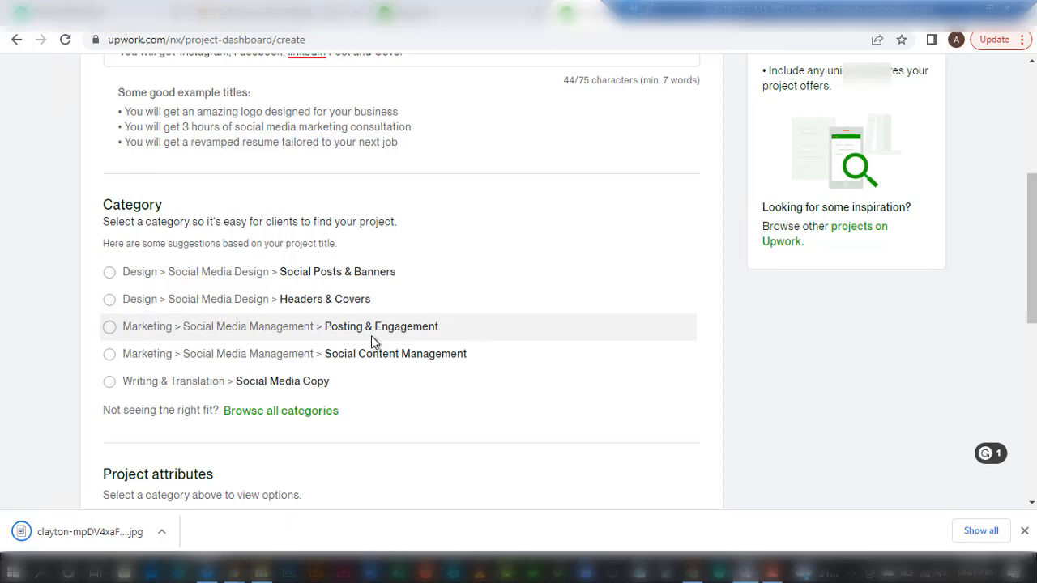
click(109, 273)
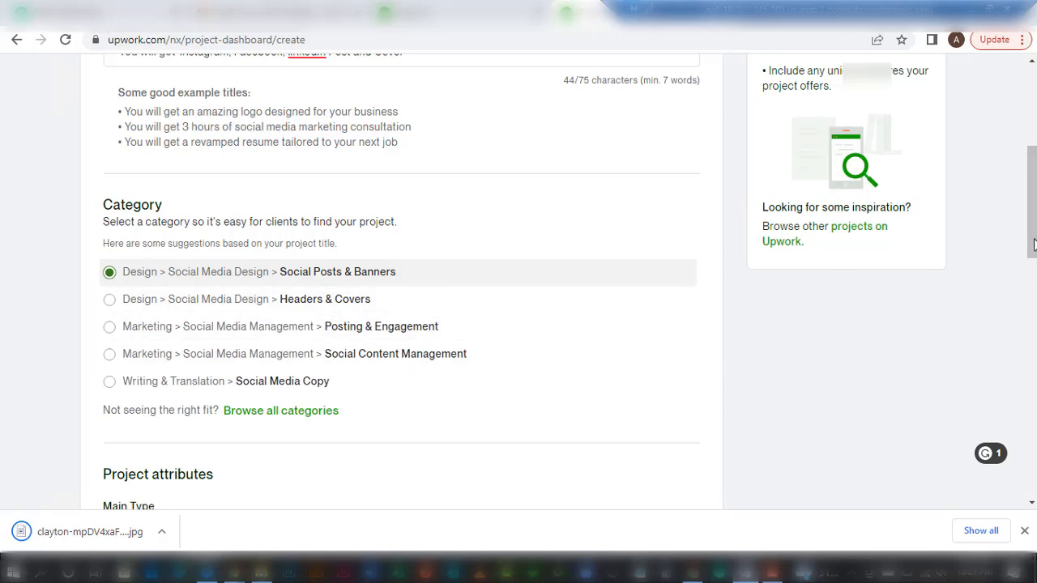
drag(1035, 244, 1035, 318)
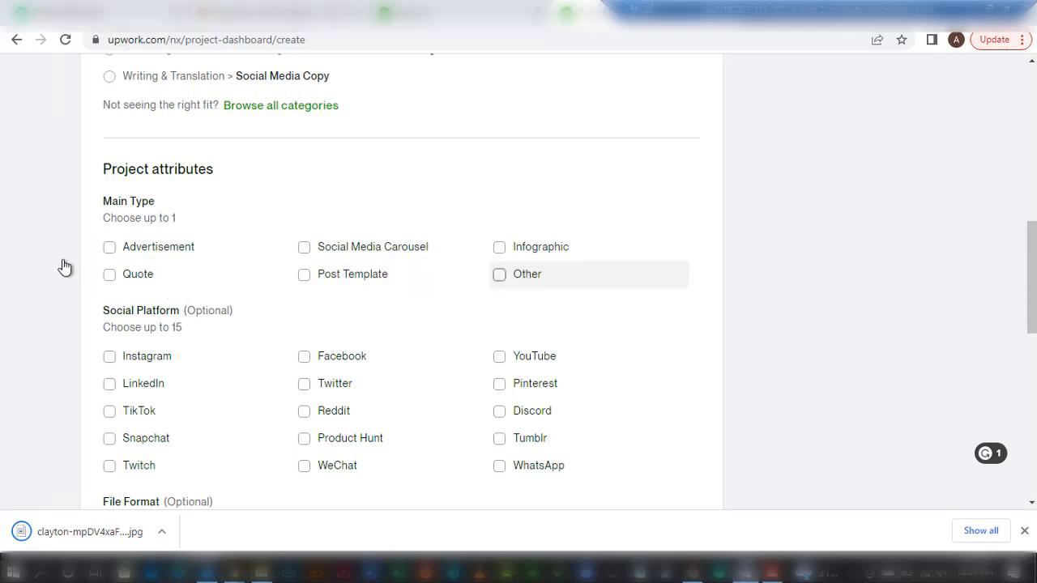
click(111, 249)
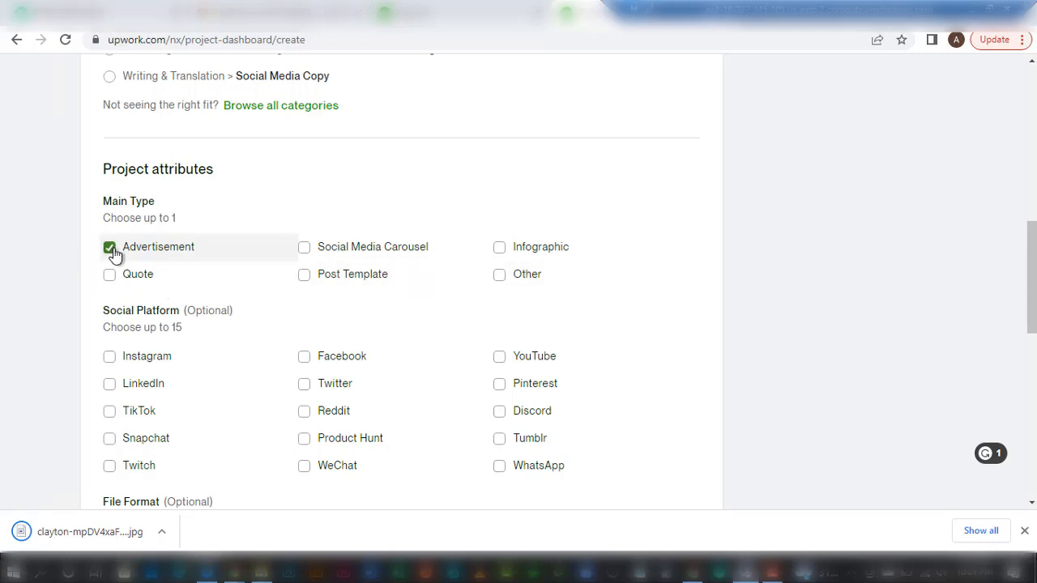
Try to add Post Template as a second main type and clear it again.
click(306, 279)
click(305, 277)
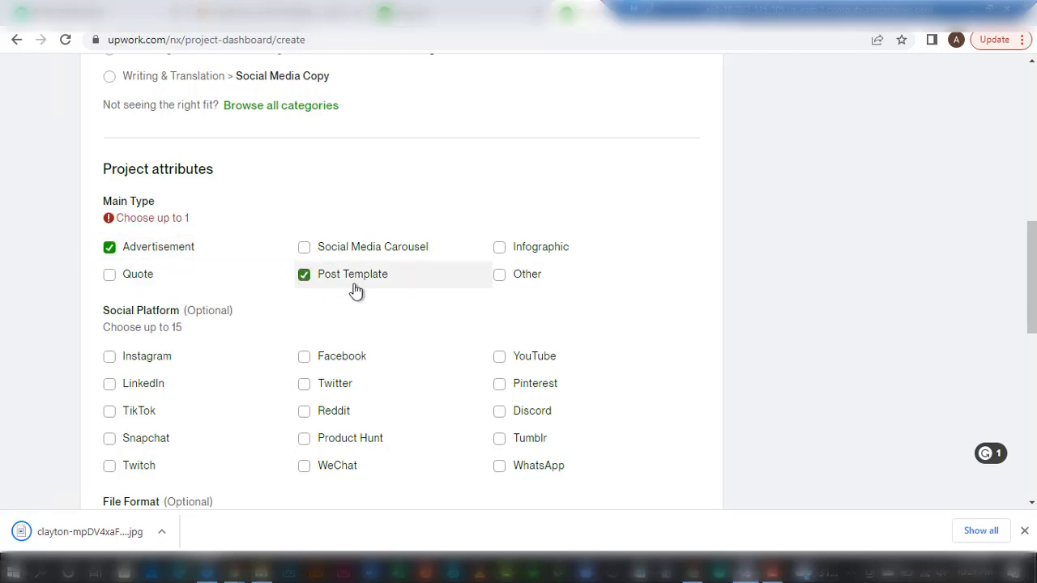
click(304, 278)
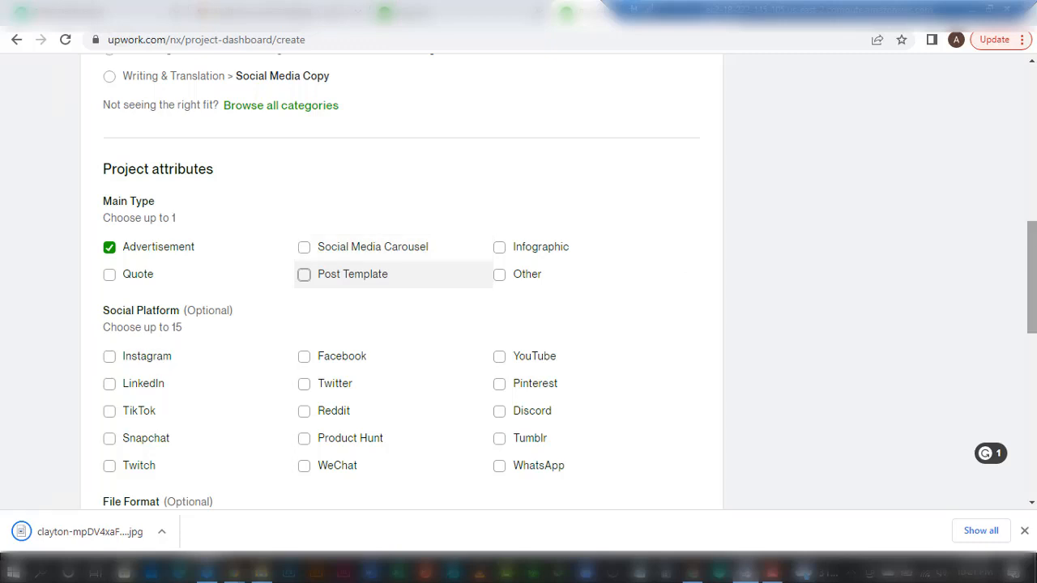
Select Instagram, LinkedIn, Facebook, YouTube, Twitter and WhatsApp as the project's social platforms.
scroll(401, 284, down, 2)
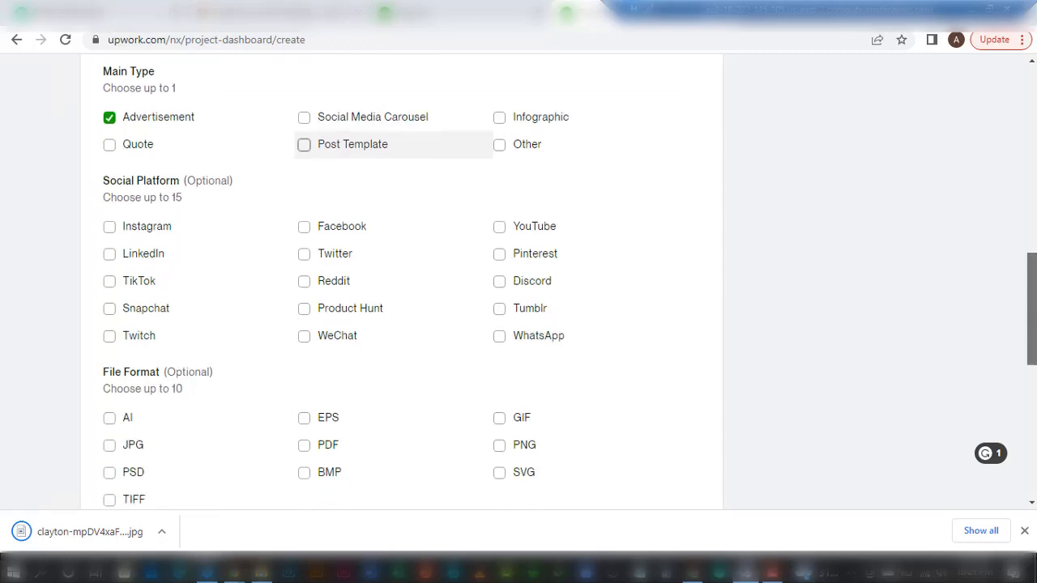
double_click(189, 198)
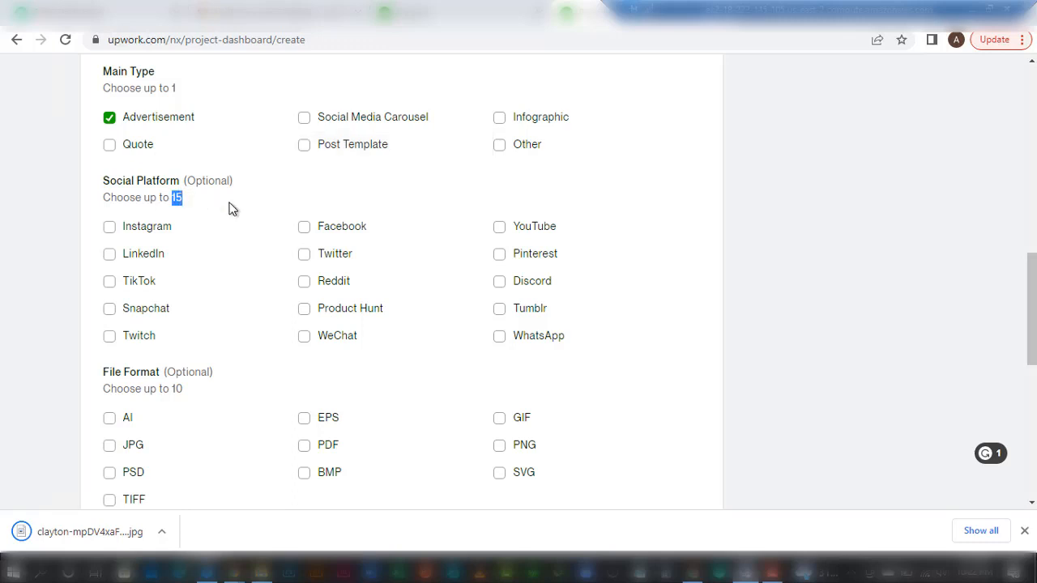
click(229, 203)
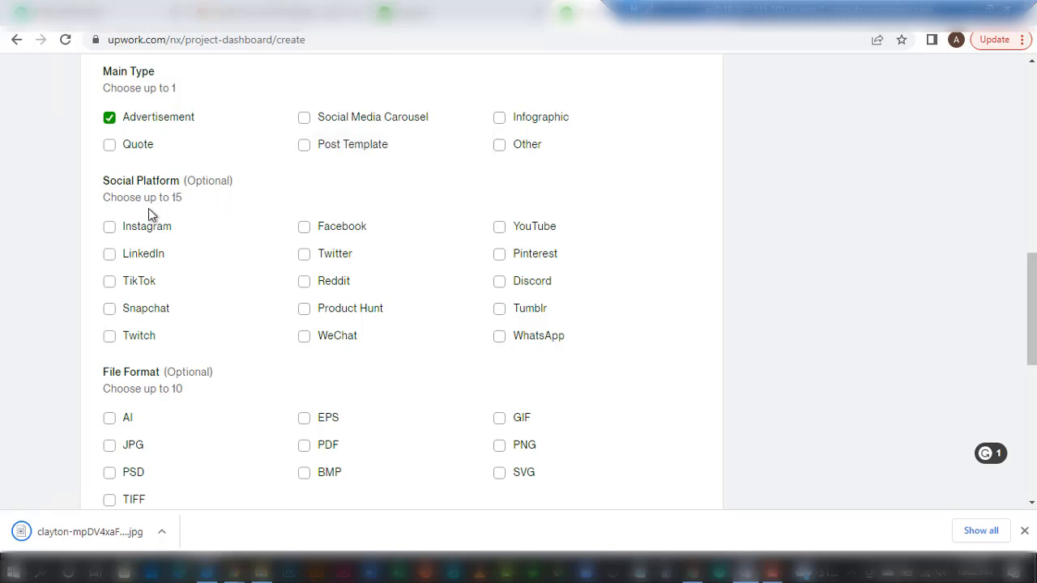
click(109, 231)
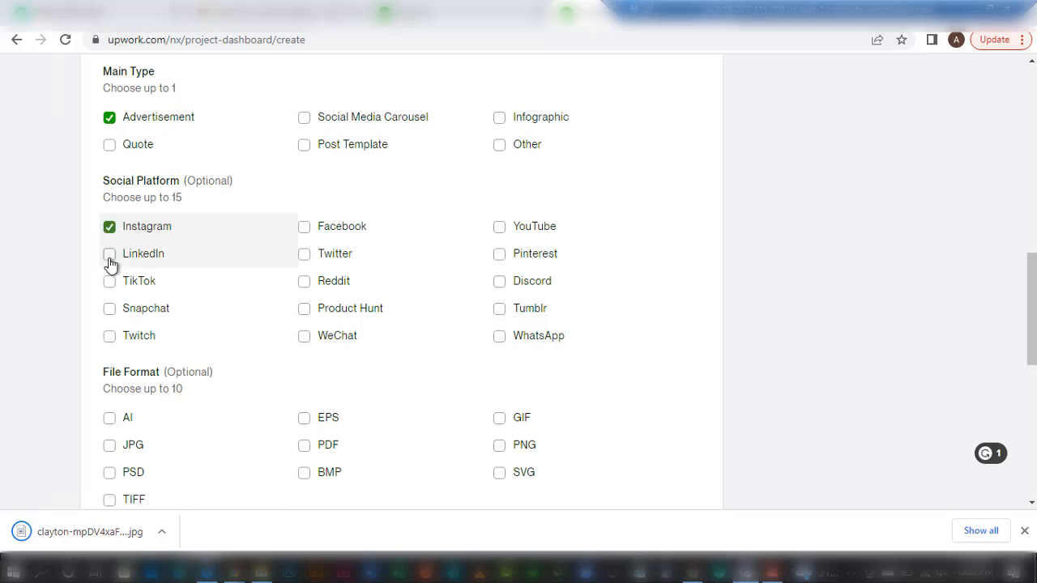
click(109, 257)
click(304, 230)
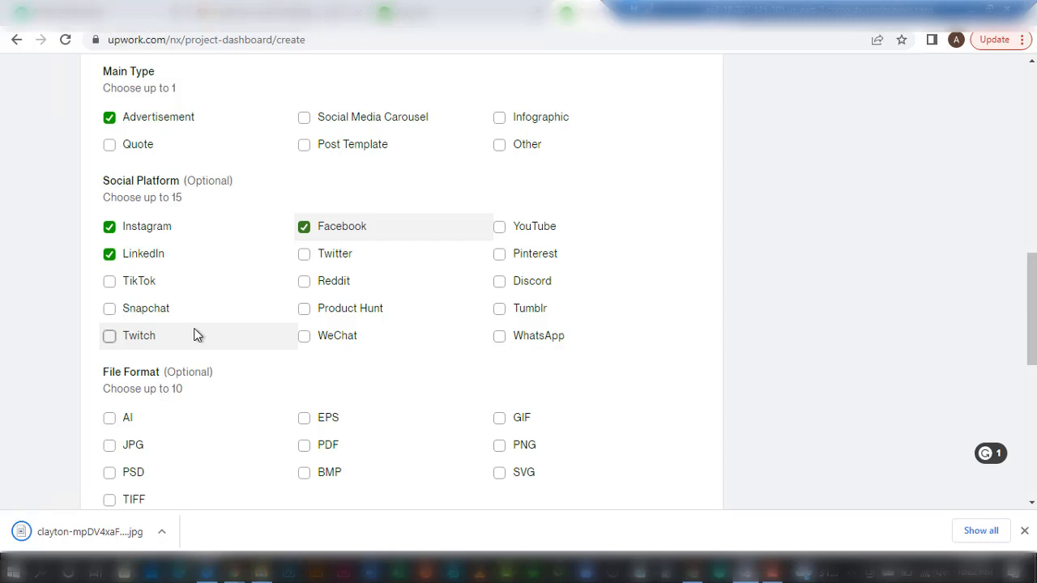
click(501, 231)
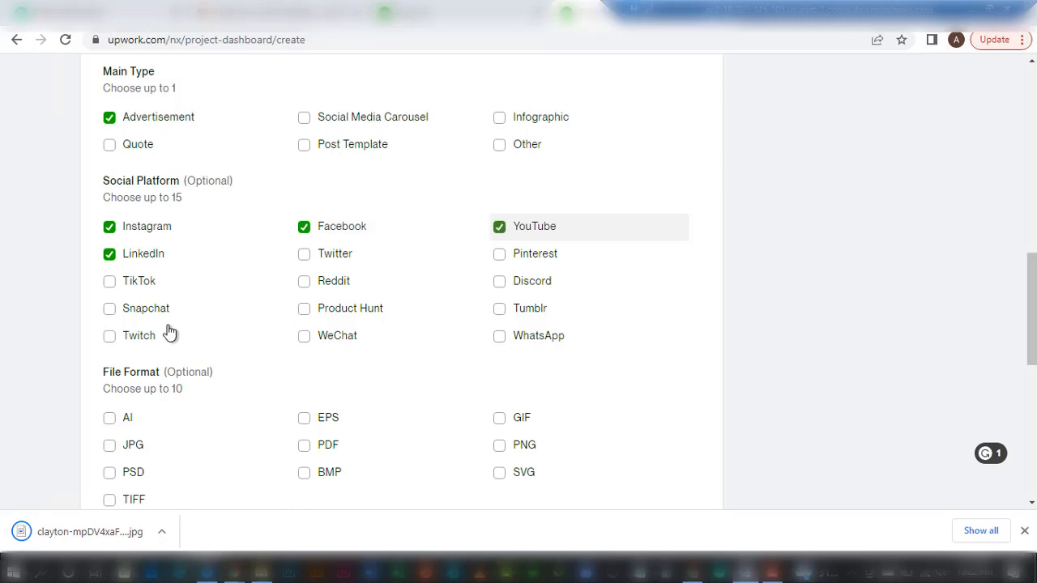
click(300, 258)
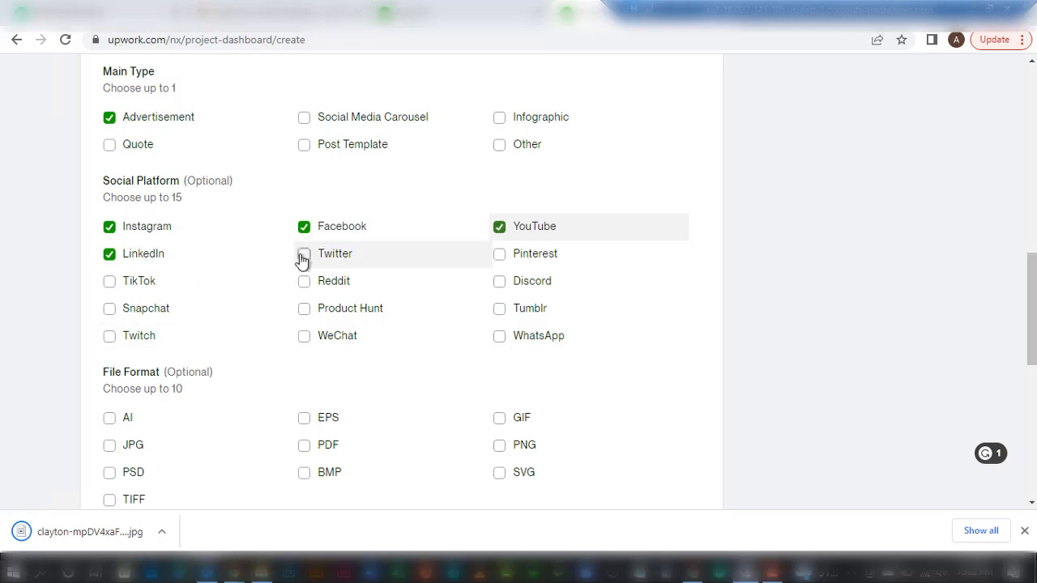
click(501, 340)
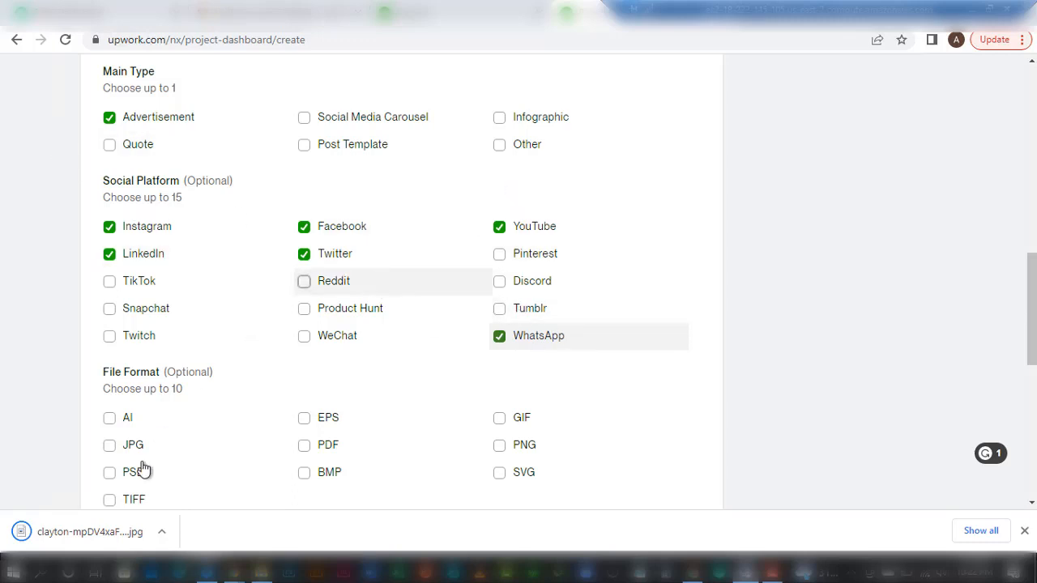
Select JPG, PDF, PNG and SVG as the project's file formats.
scroll(1029, 320, down, 2)
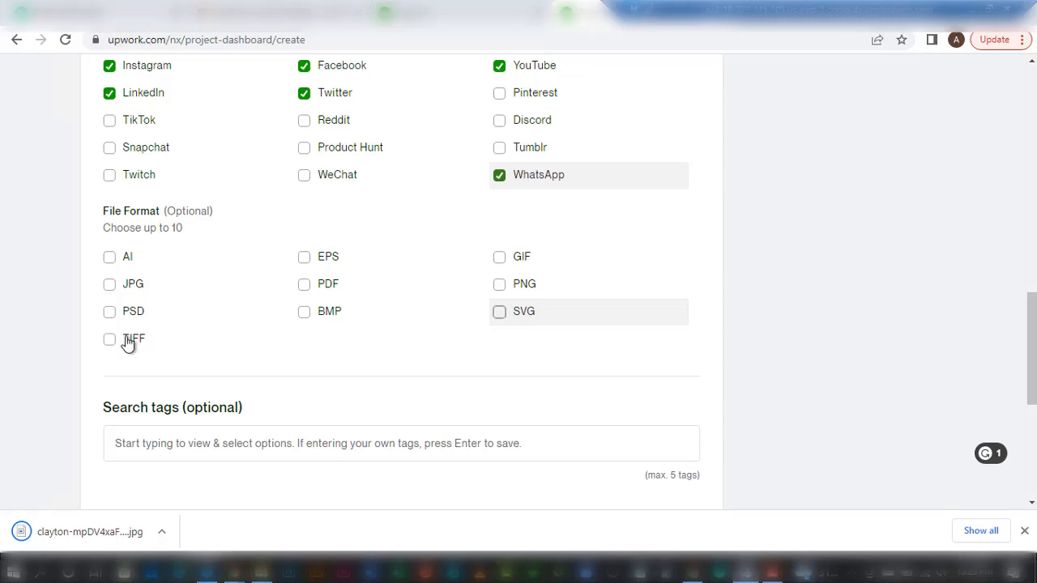
click(111, 287)
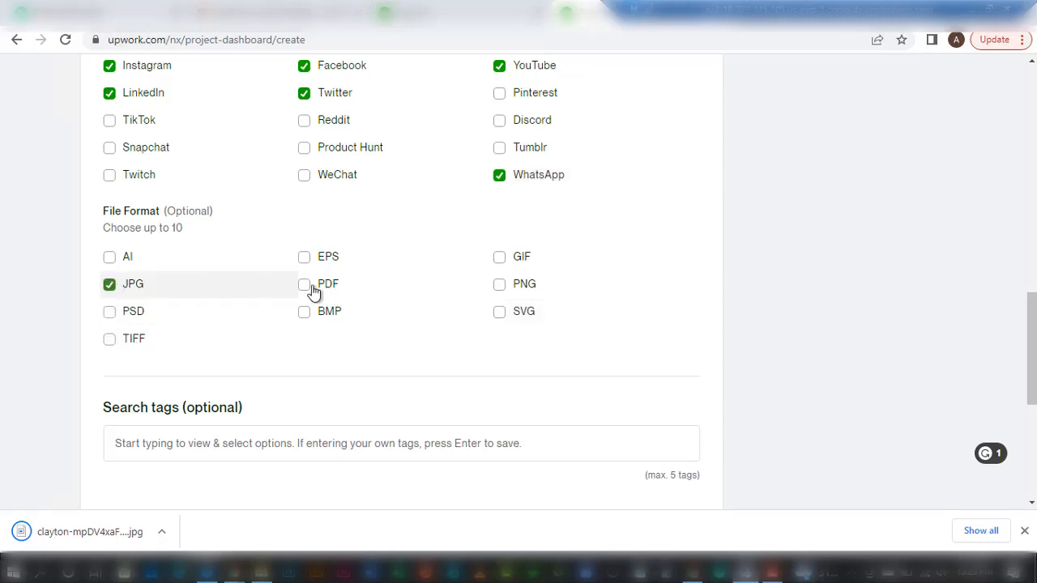
click(306, 285)
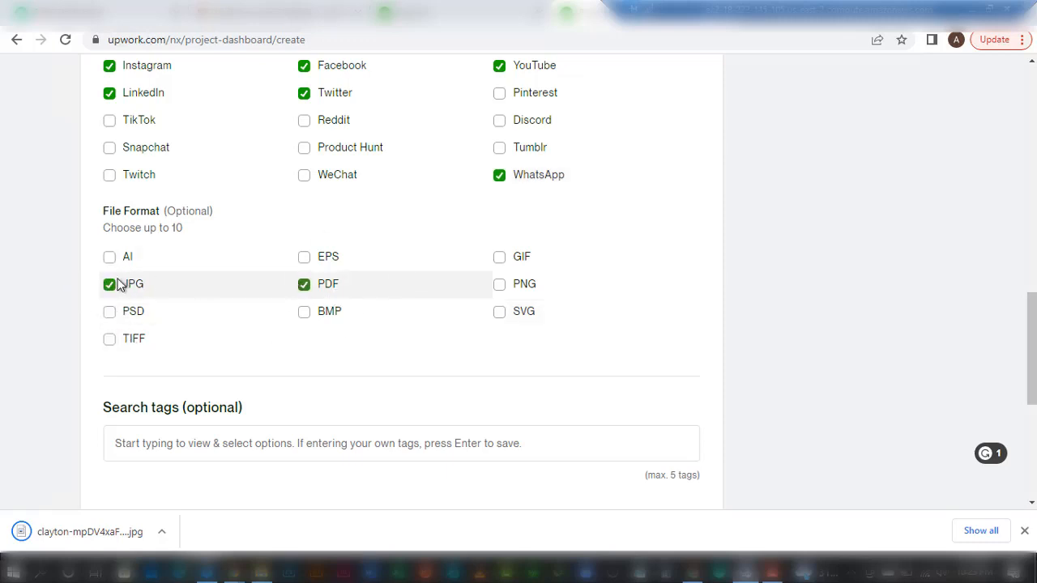
click(528, 287)
click(509, 317)
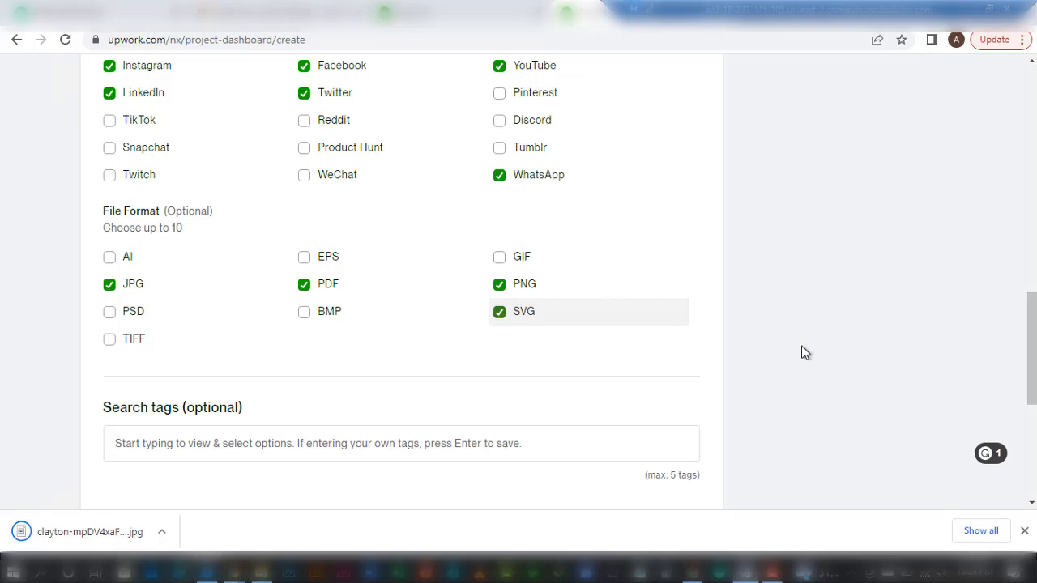
Review the search tags section and the project title's wording for keywords that clients might search for.
scroll(519, 341, down, 2)
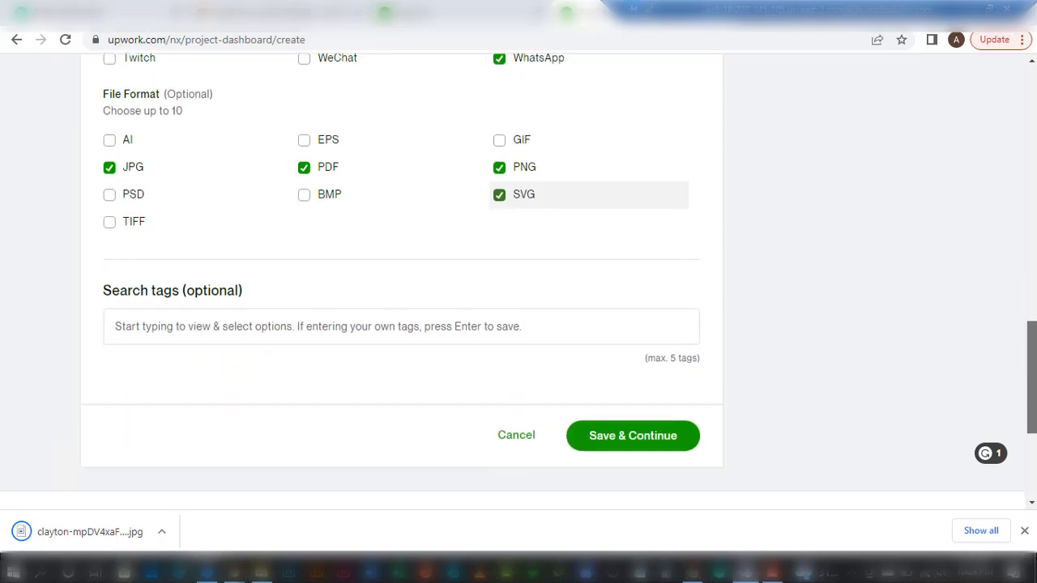
double_click(177, 292)
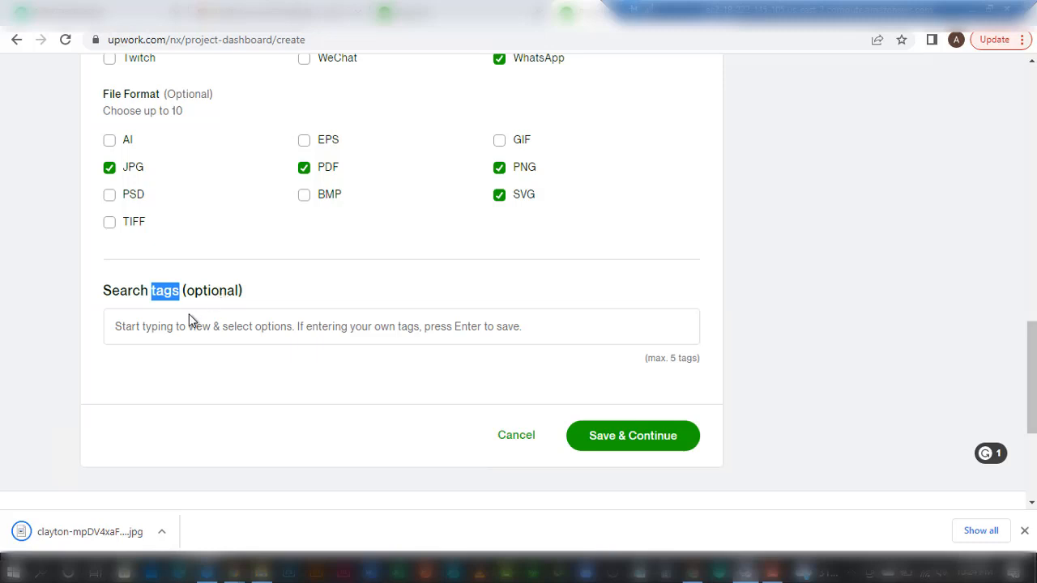
click(154, 326)
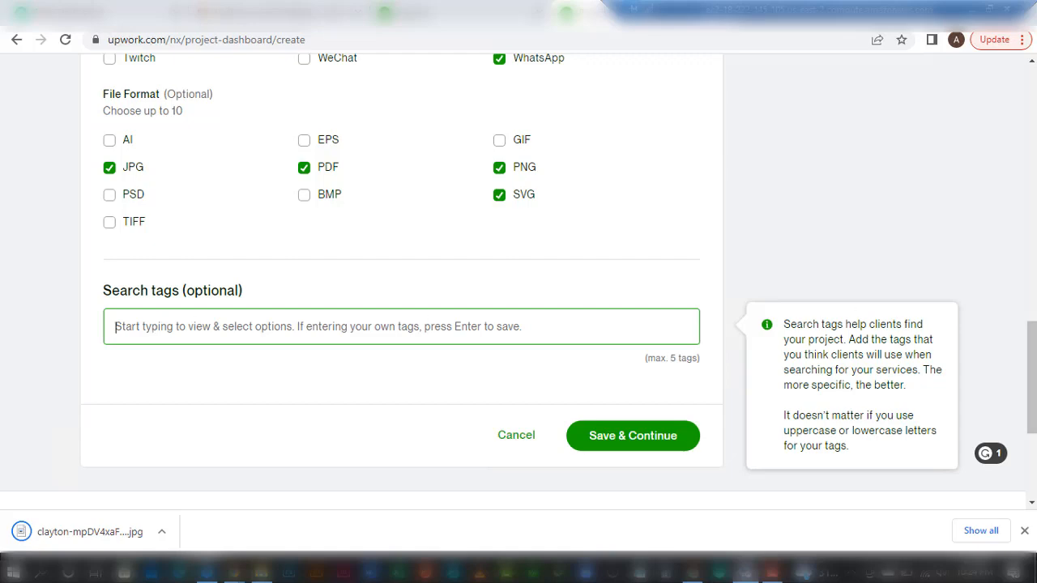
drag(1033, 399, 1021, 203)
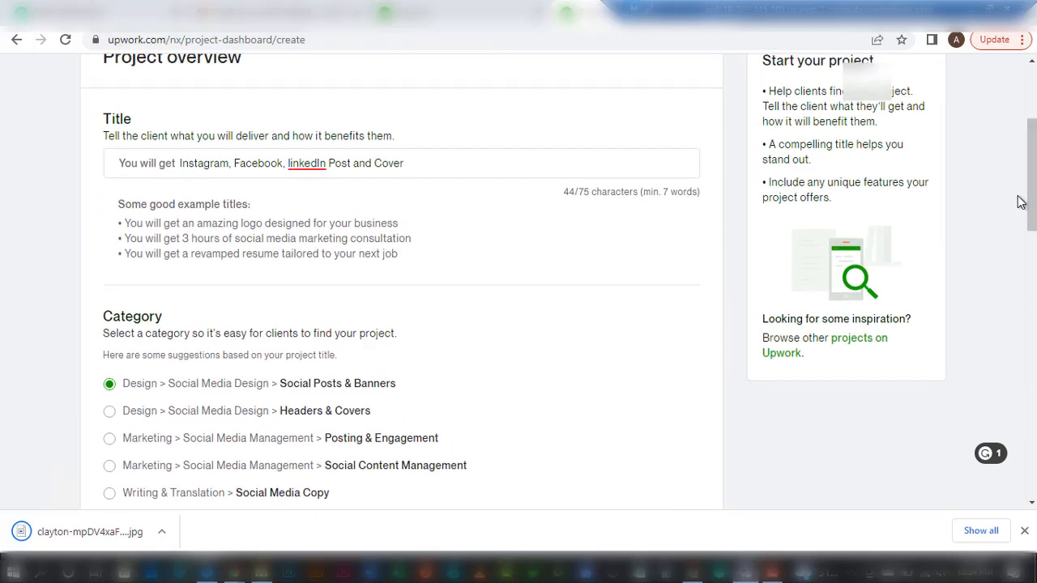
click(199, 172)
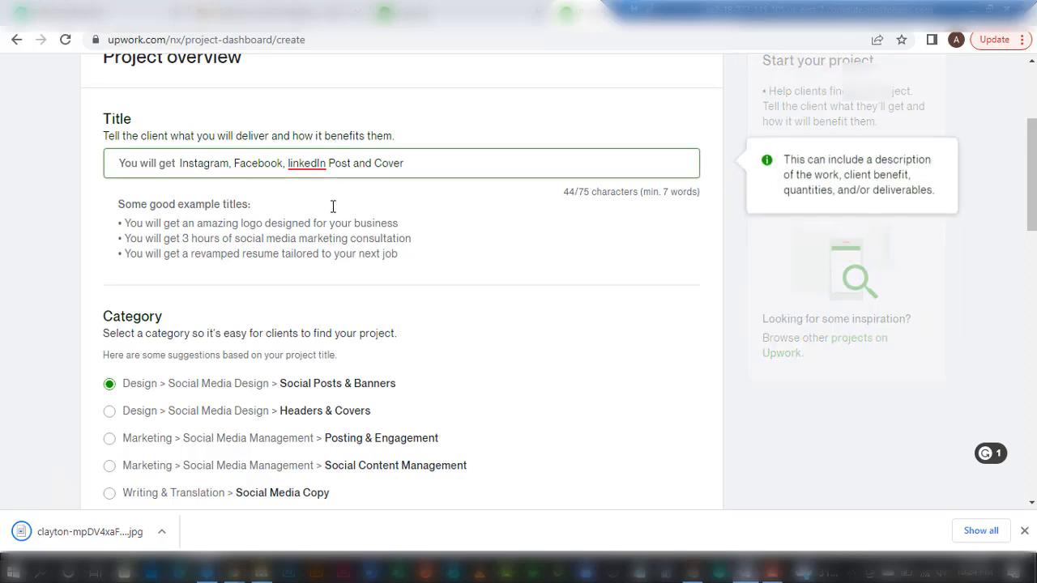
mouse_move(318, 166)
click(366, 185)
click(243, 154)
drag(1032, 163, 1032, 364)
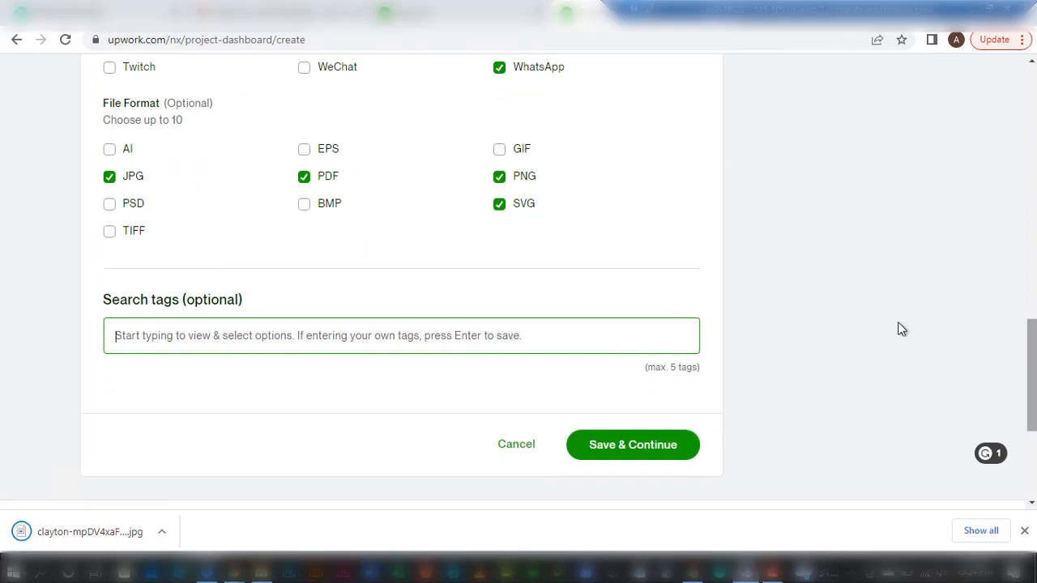
Look up social media suggestions for the search tags and add Social Media Advertising as the first tag.
click(146, 334)
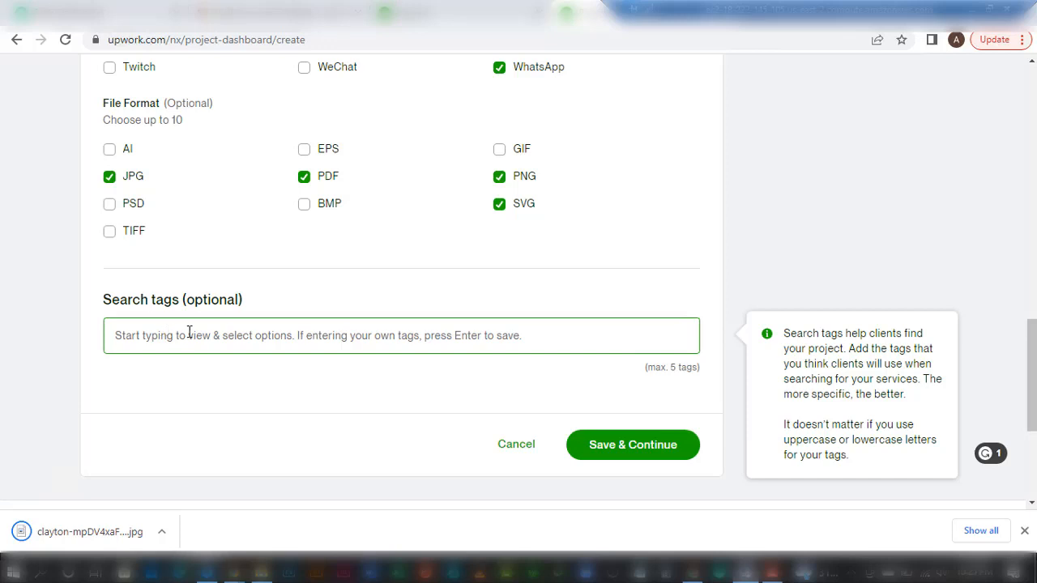
text(social)
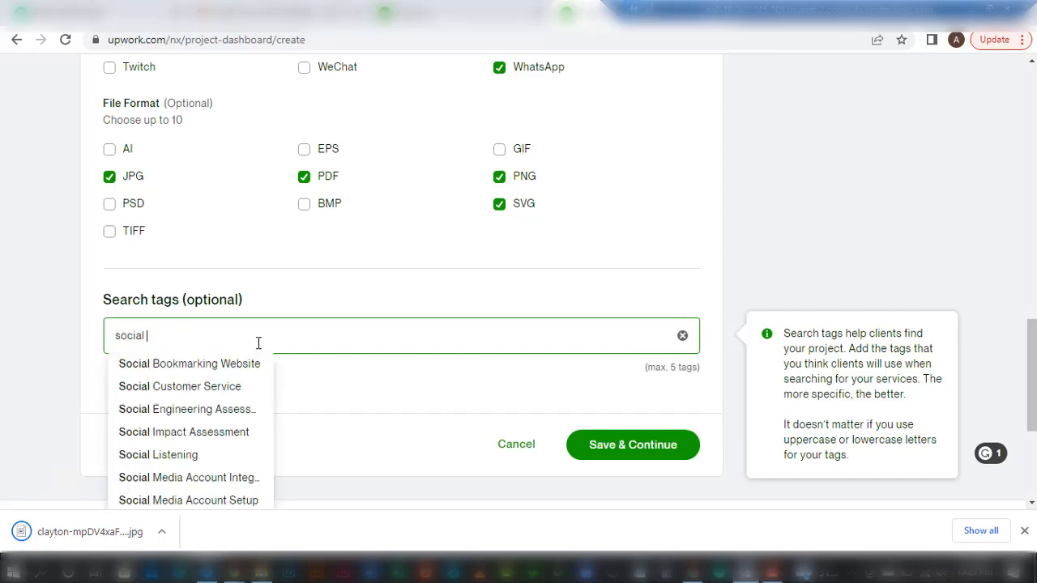
text( media)
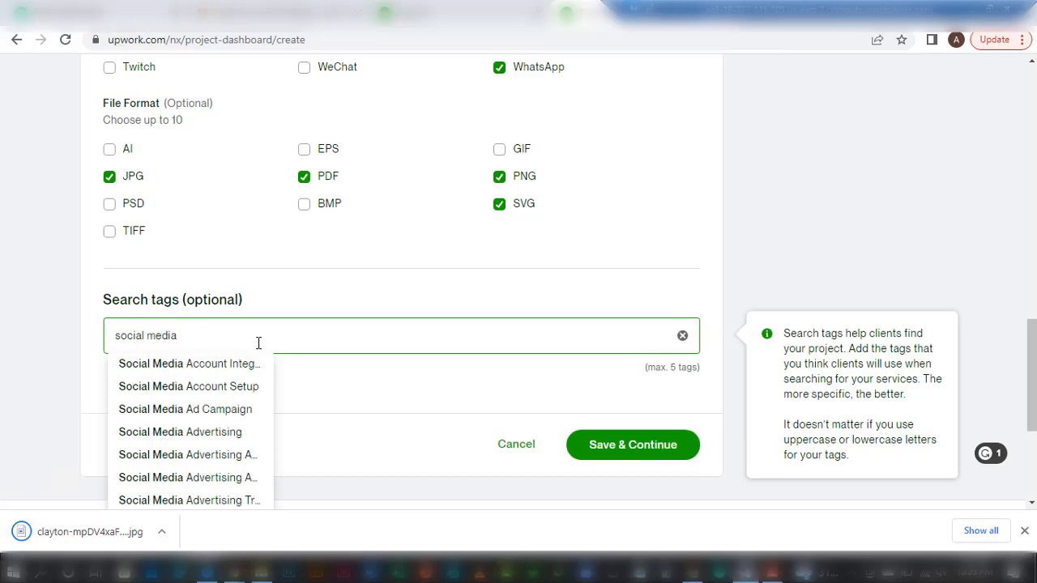
text( po)
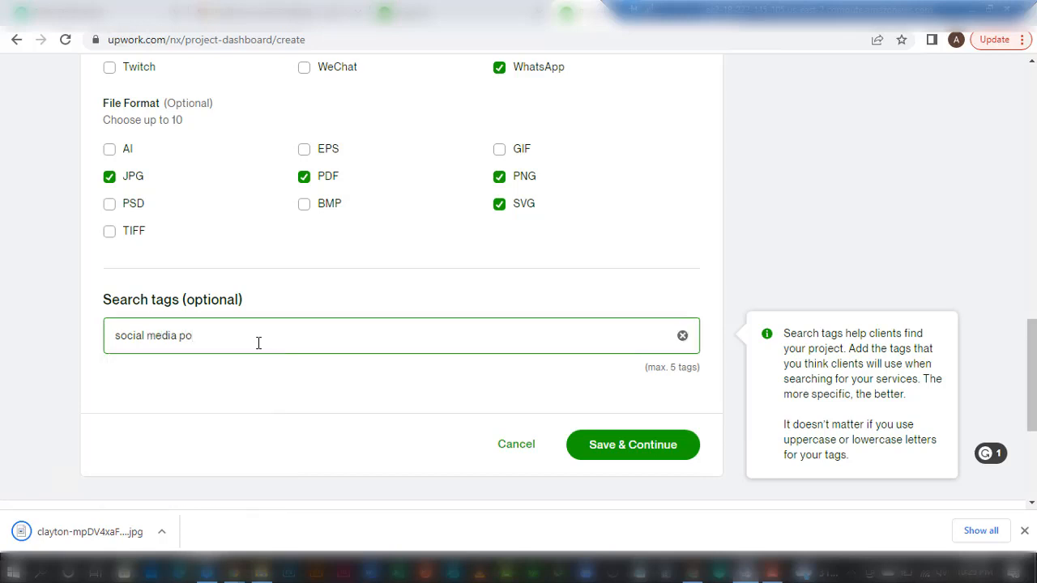
key(BackSpace)
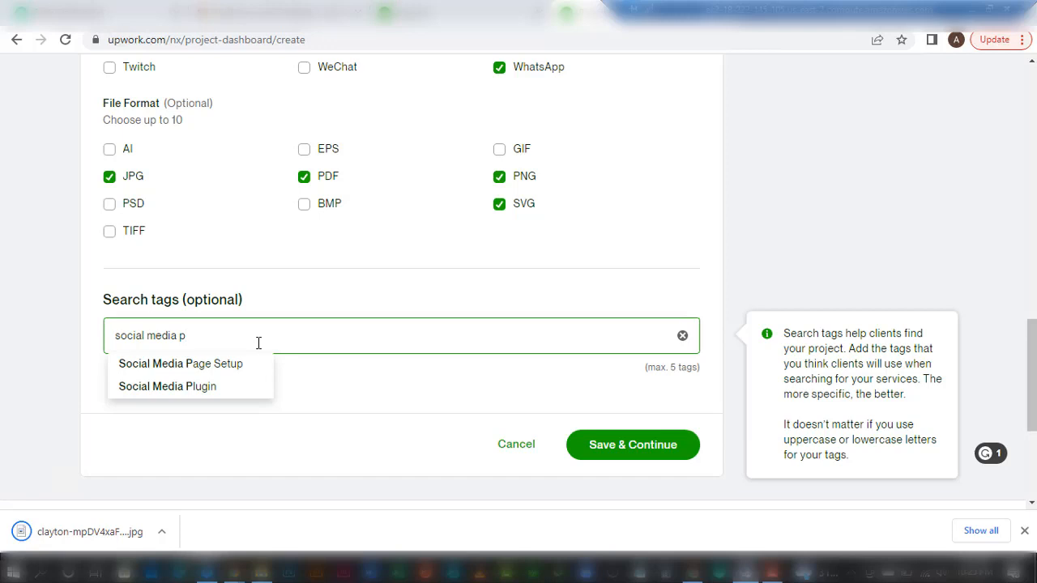
key(BackSpace)
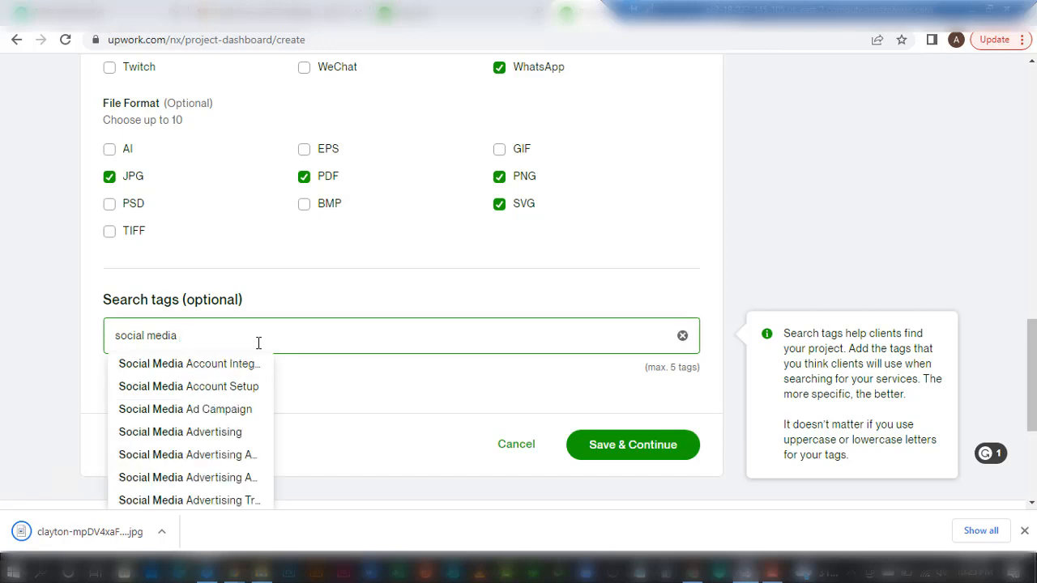
click(204, 438)
Add Flyer Design and Banner Ad Design to the project's search tags.
text(flyer)
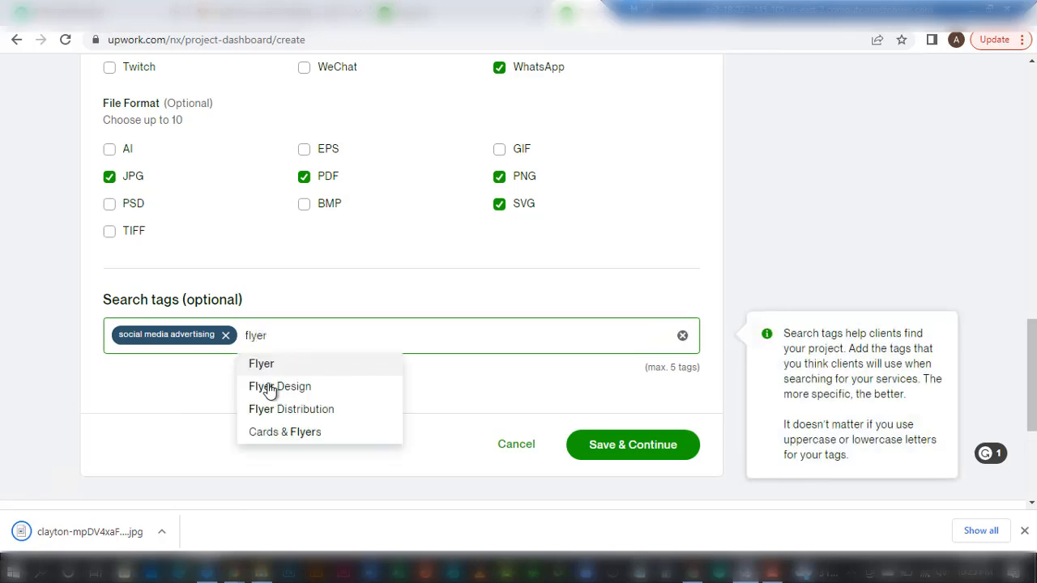
click(270, 388)
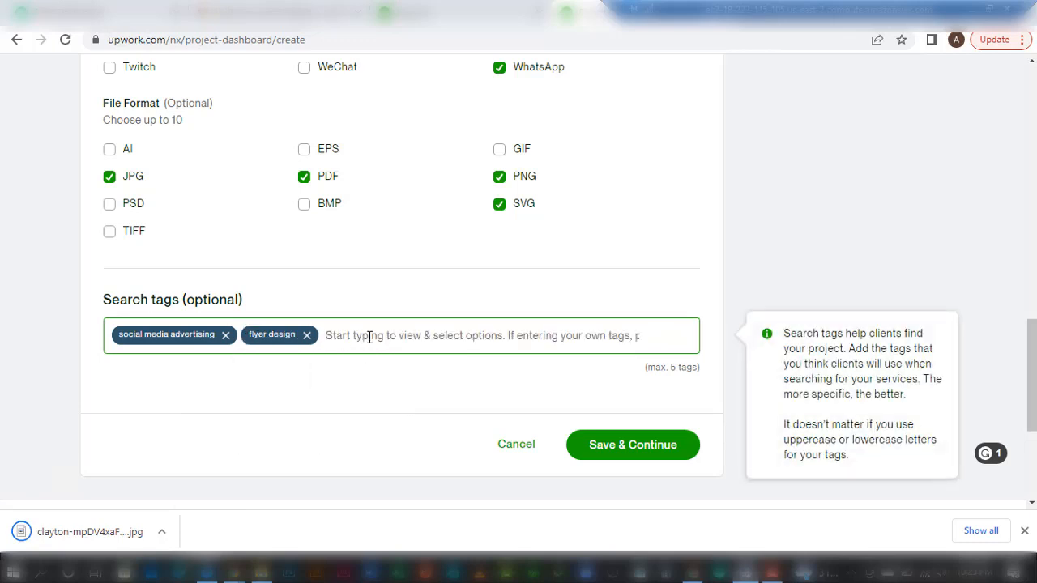
text(cover)
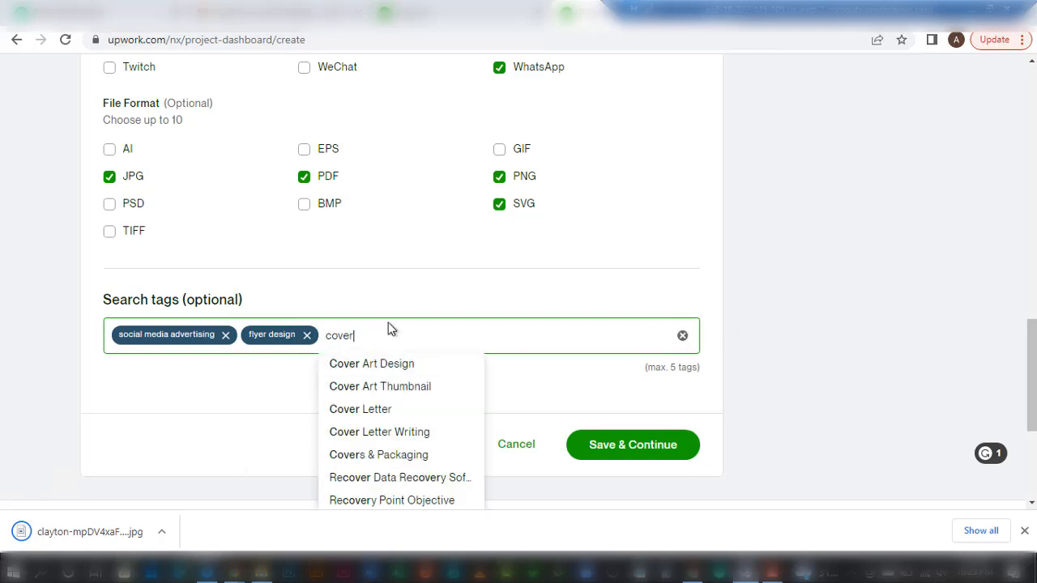
key(ctrl+a)
text(banner)
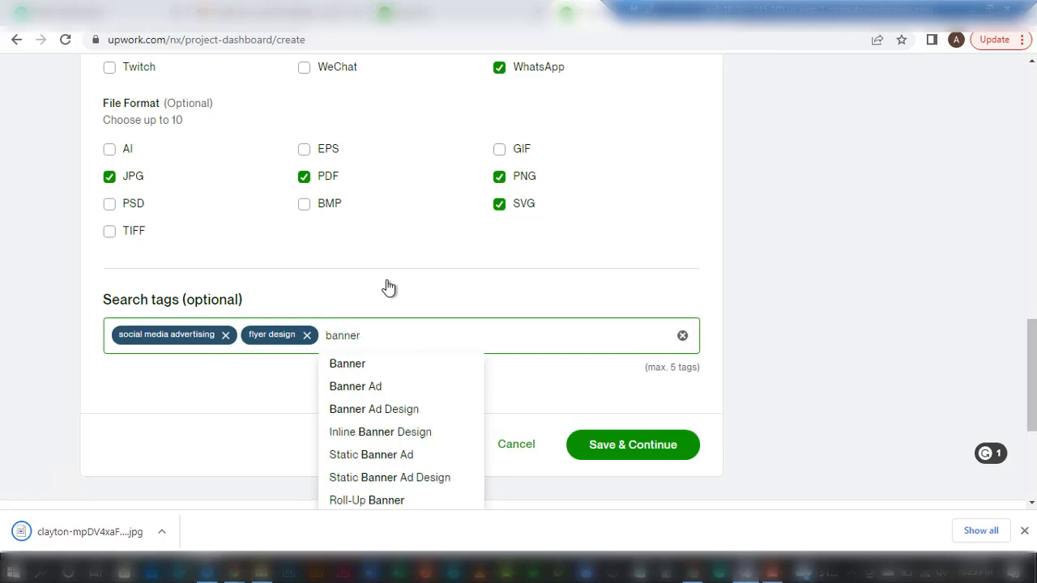
click(375, 411)
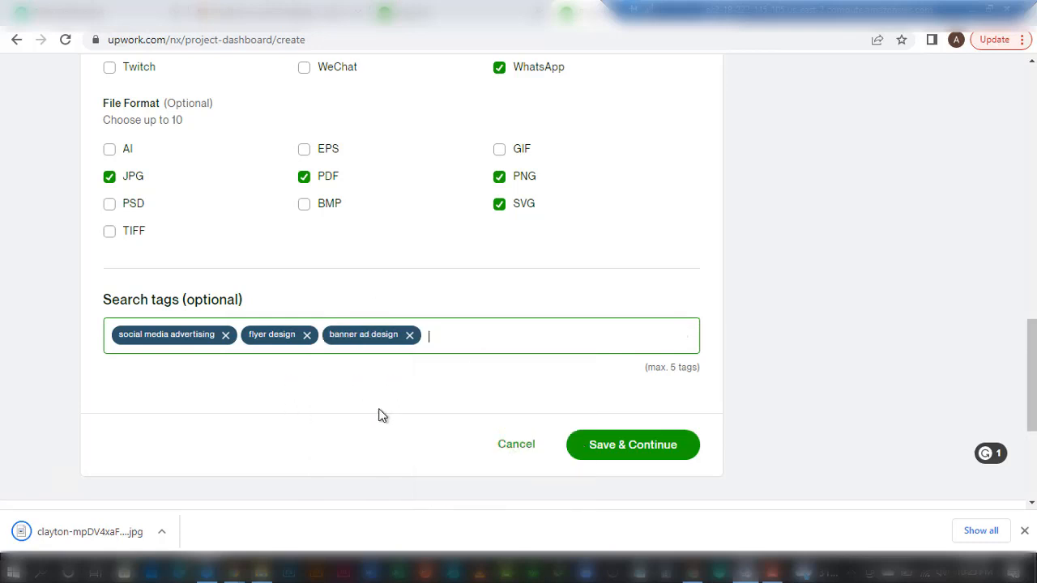
Look up Instagram suggestions for the search tags and add Instagram Story as the fourth tag.
click(456, 338)
text(In)
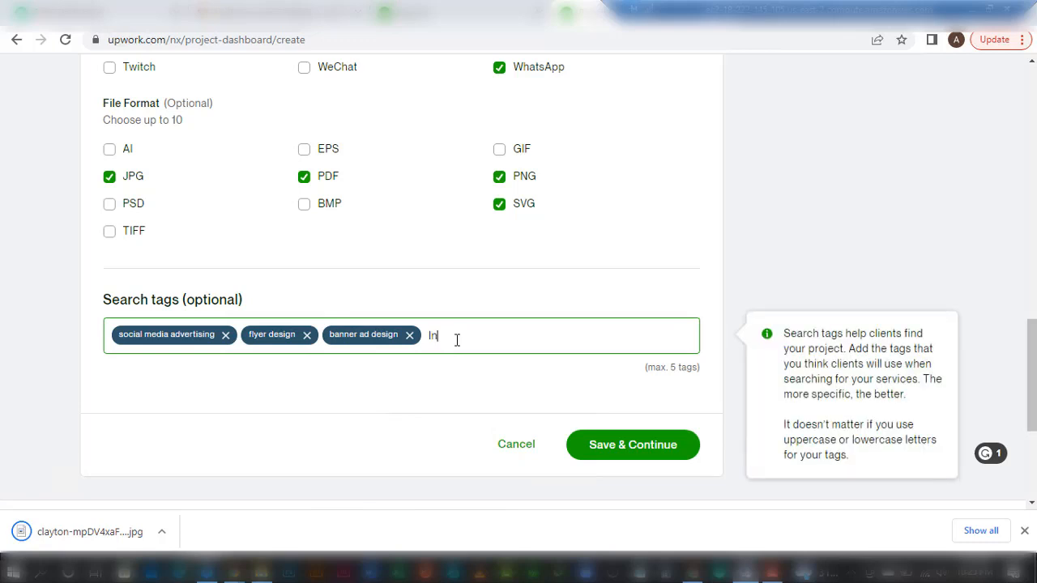
text(stagram)
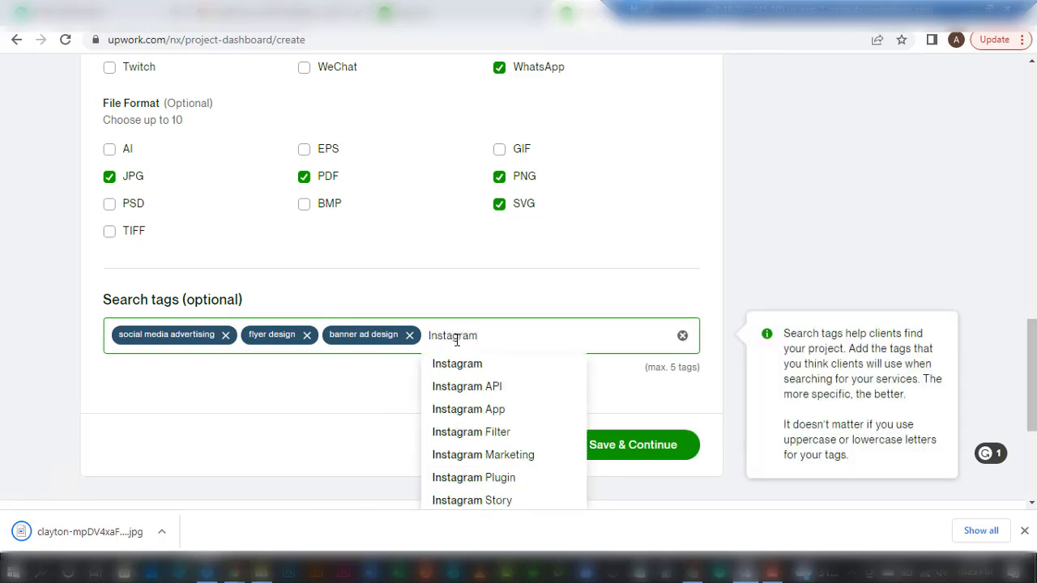
text( ad)
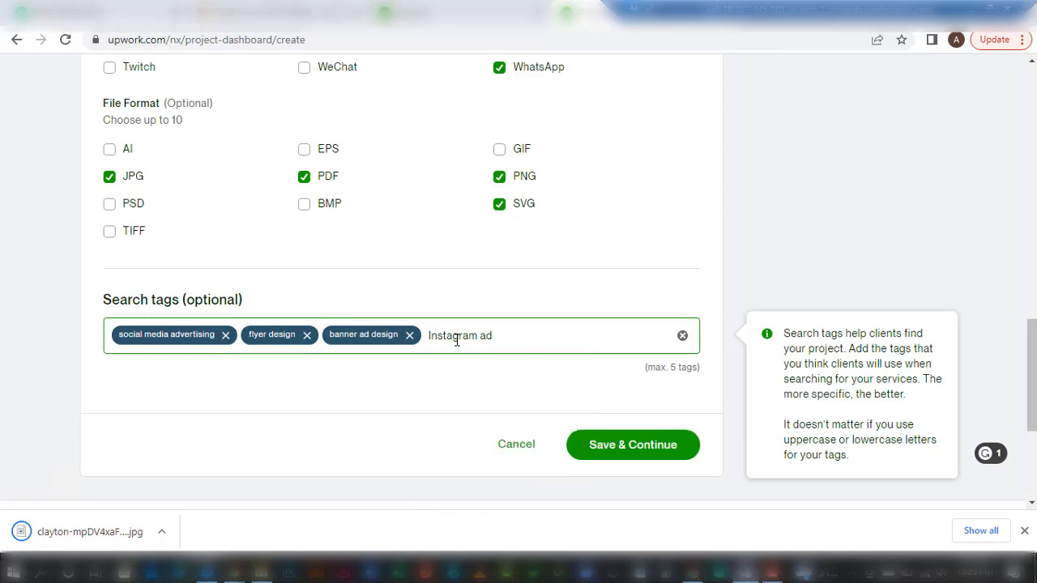
key(BackSpace)
key(BackSpace)
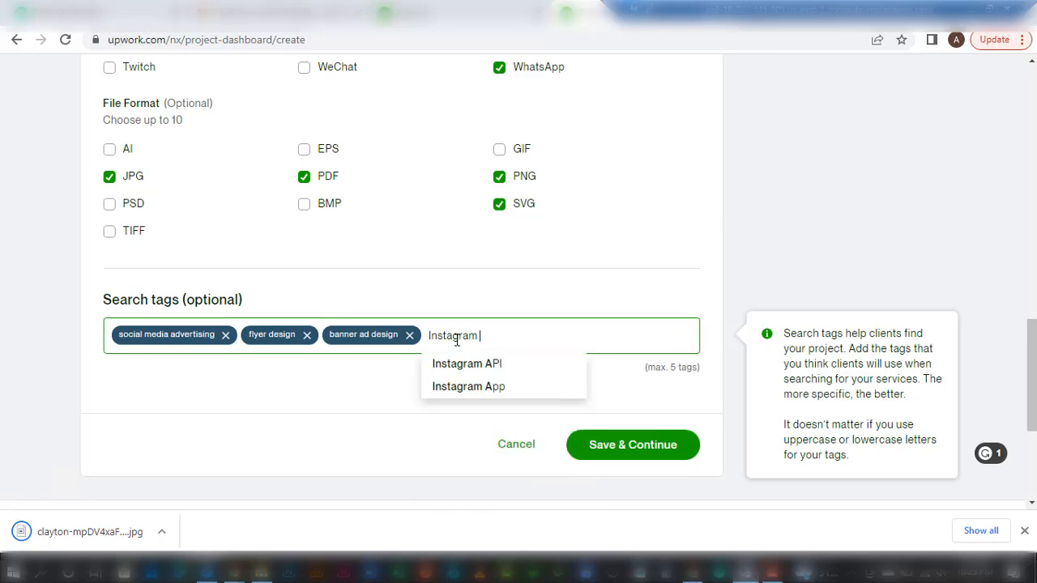
text(po)
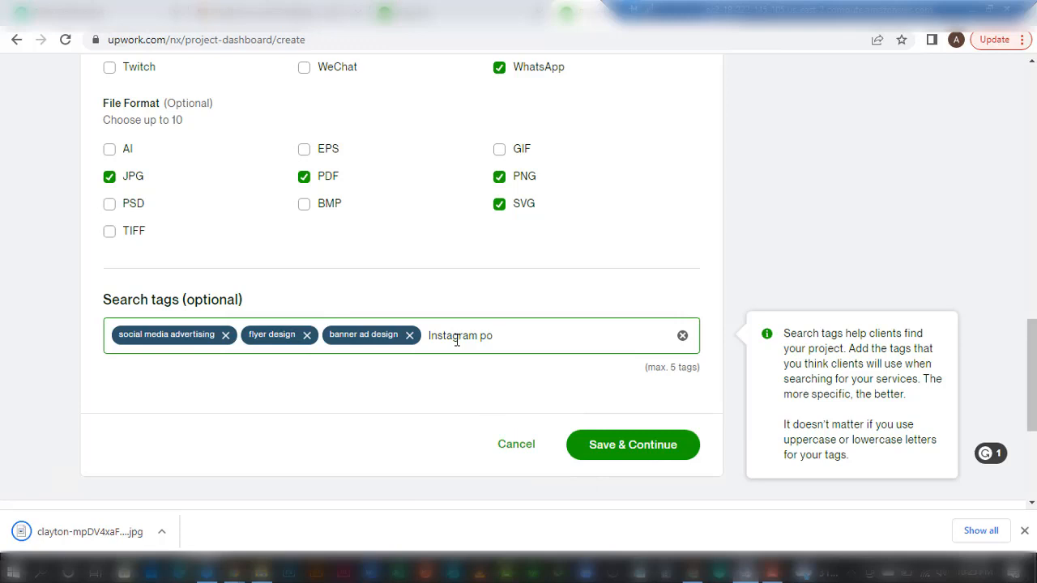
key(BackSpace)
key(BackSpace)
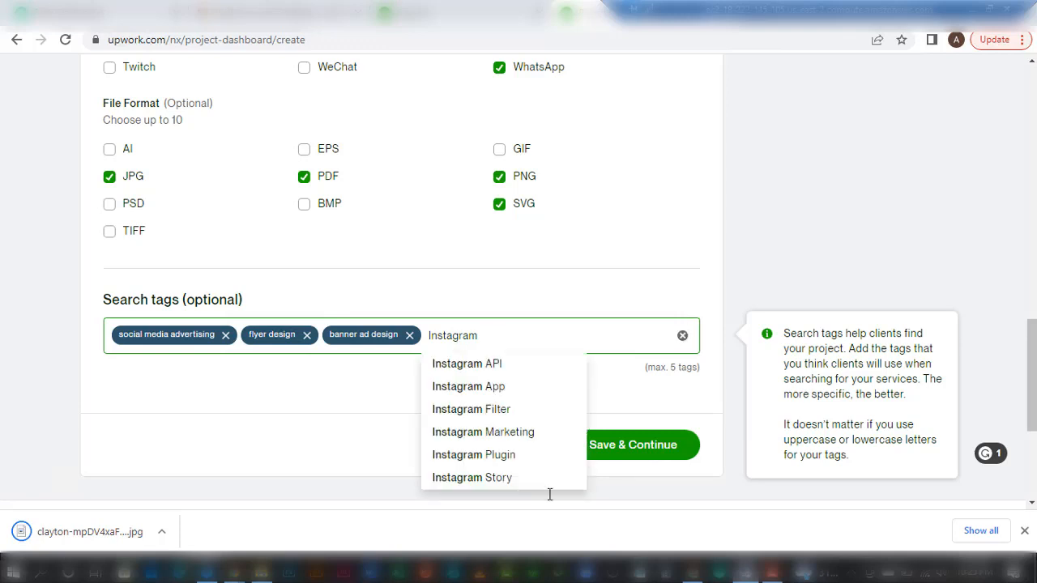
click(458, 478)
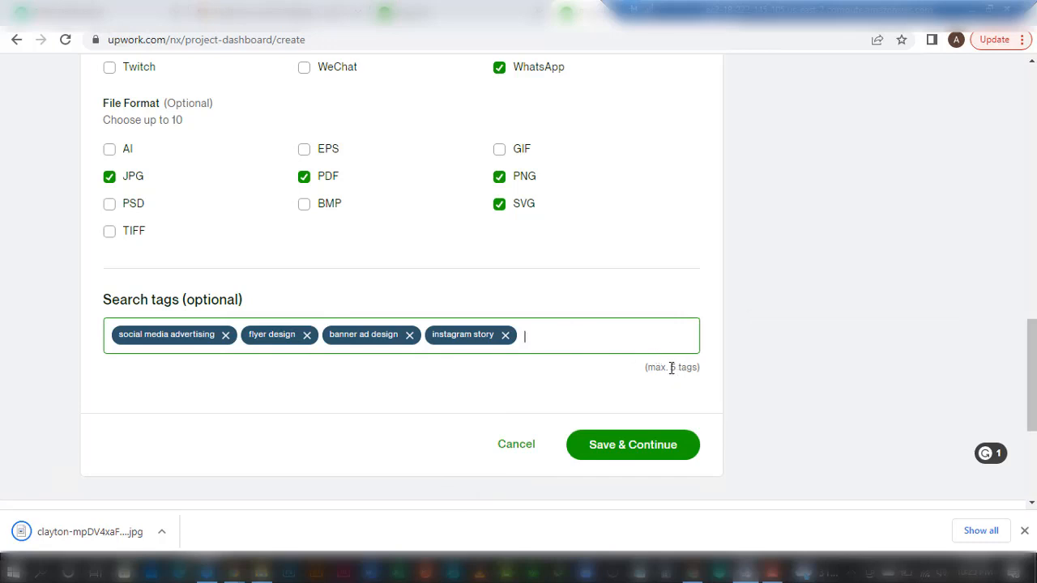
Try LinkedIn Profile Headline & Summary as the fifth search tag and remove it again.
double_click(671, 368)
click(562, 341)
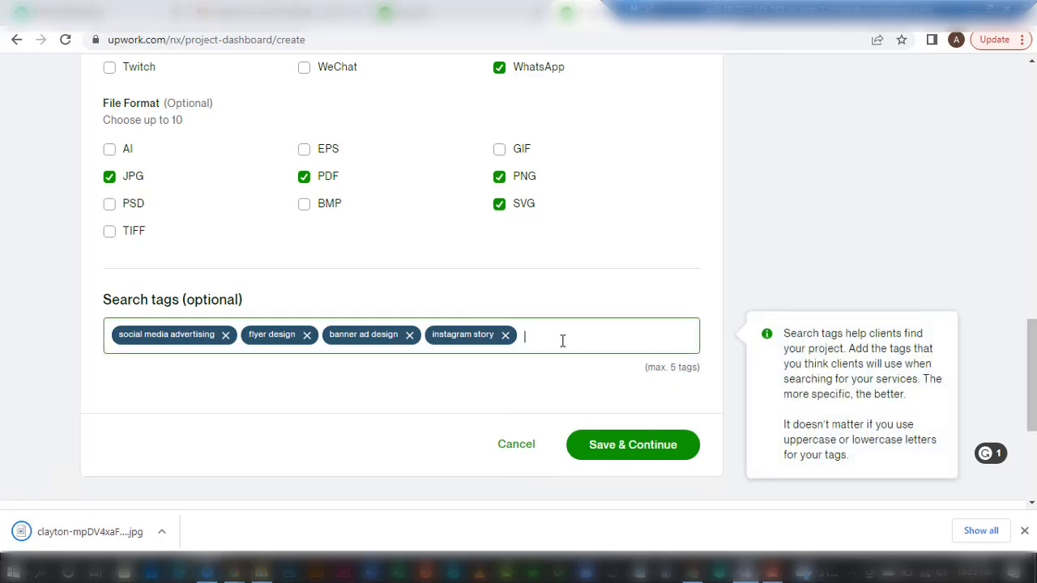
text(linked)
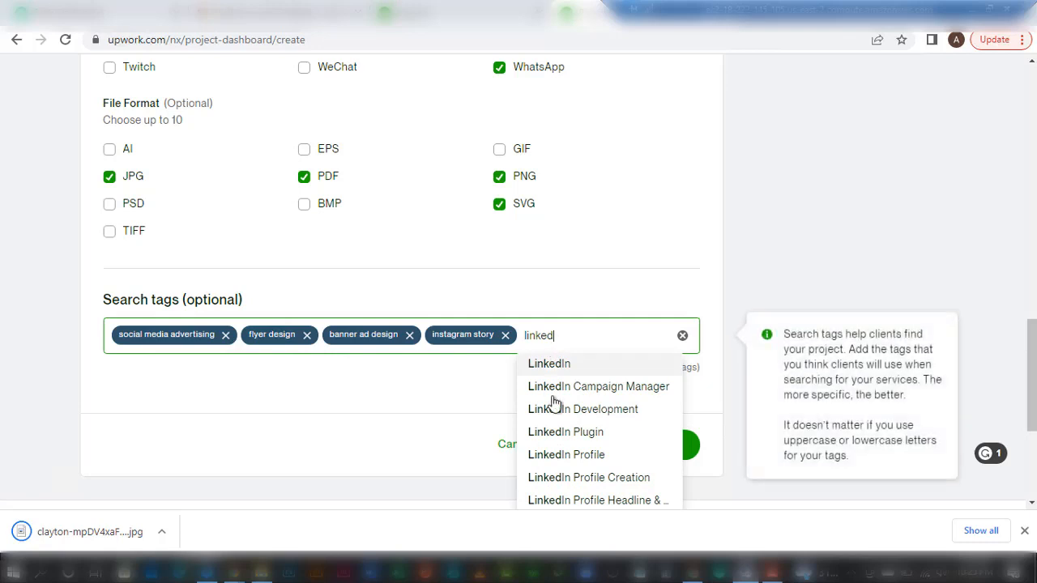
click(567, 500)
scroll(568, 454, down, 3)
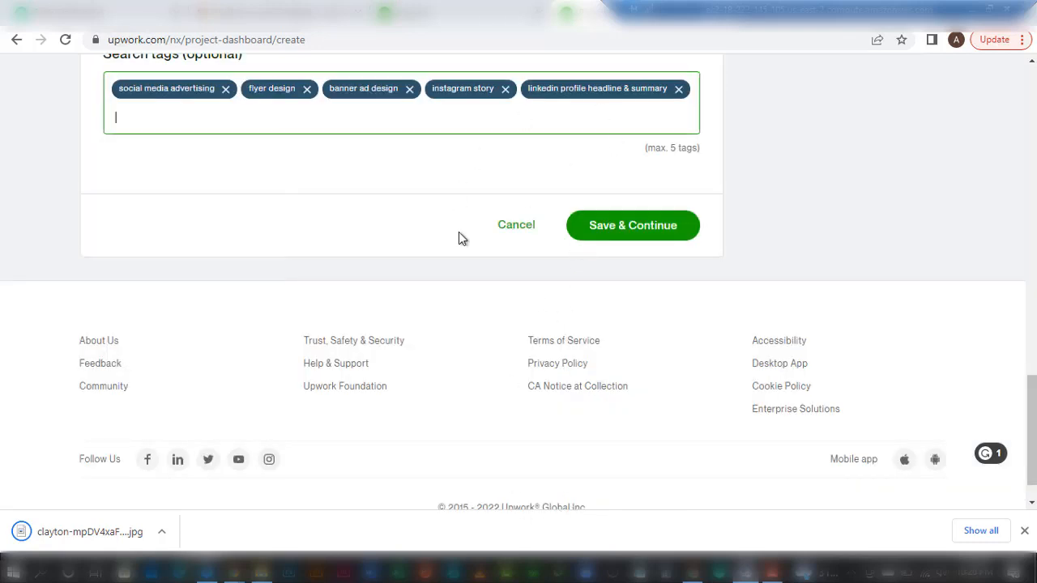
click(679, 91)
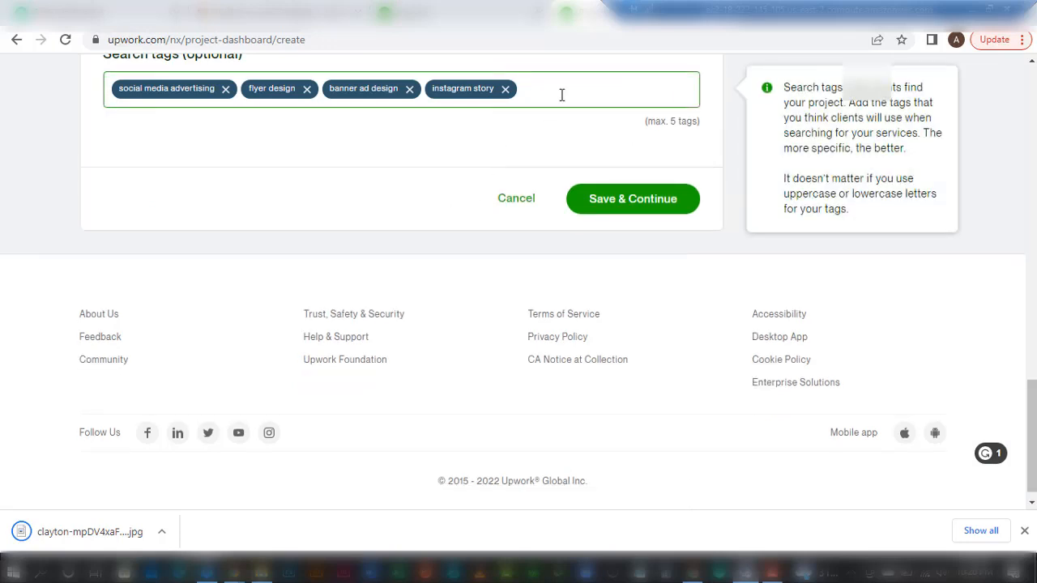
Add Facebook Advertising as the fifth search tag, then save the overview and continue to pricing.
text(facebook)
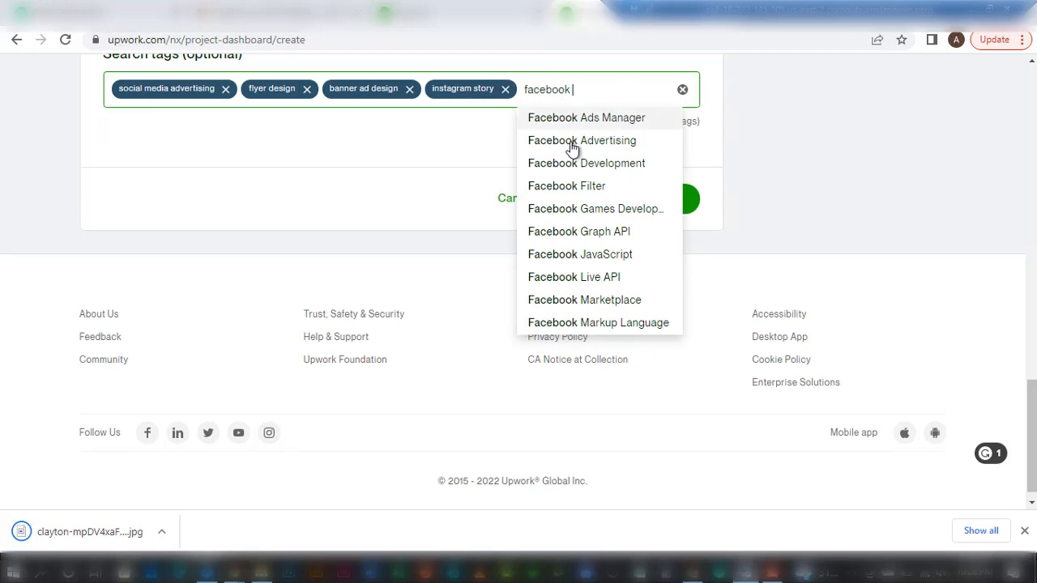
click(538, 143)
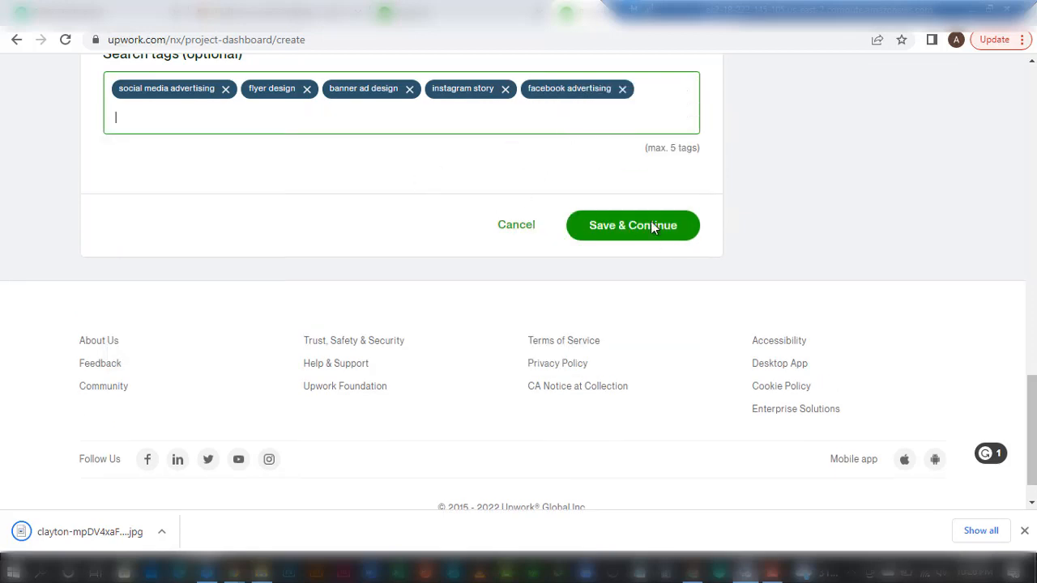
drag(1032, 430, 1031, 382)
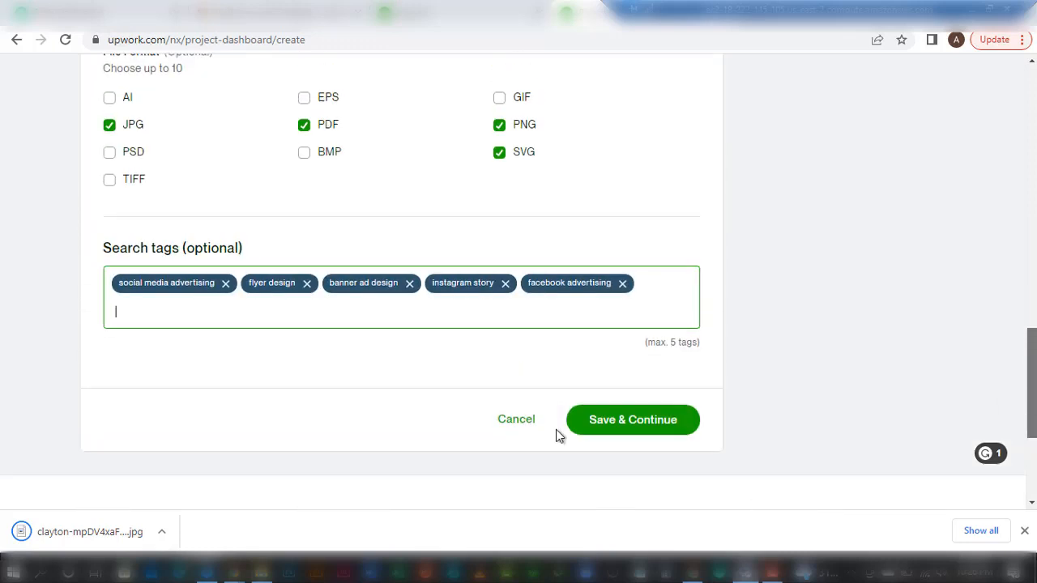
click(634, 420)
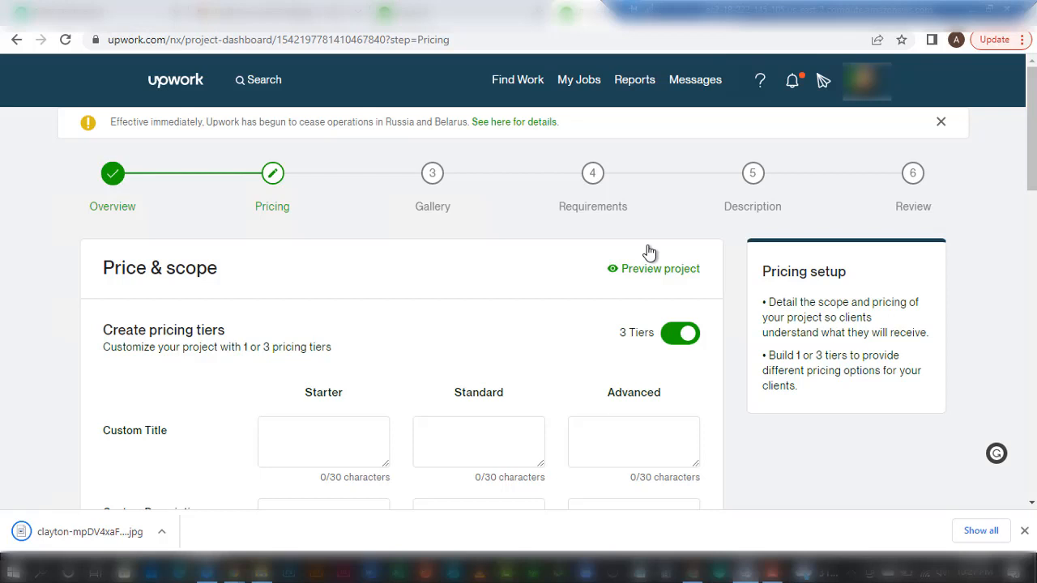
Switch the project's pricing from three tiers to a single Starter tier.
scroll(820, 197, down, 1)
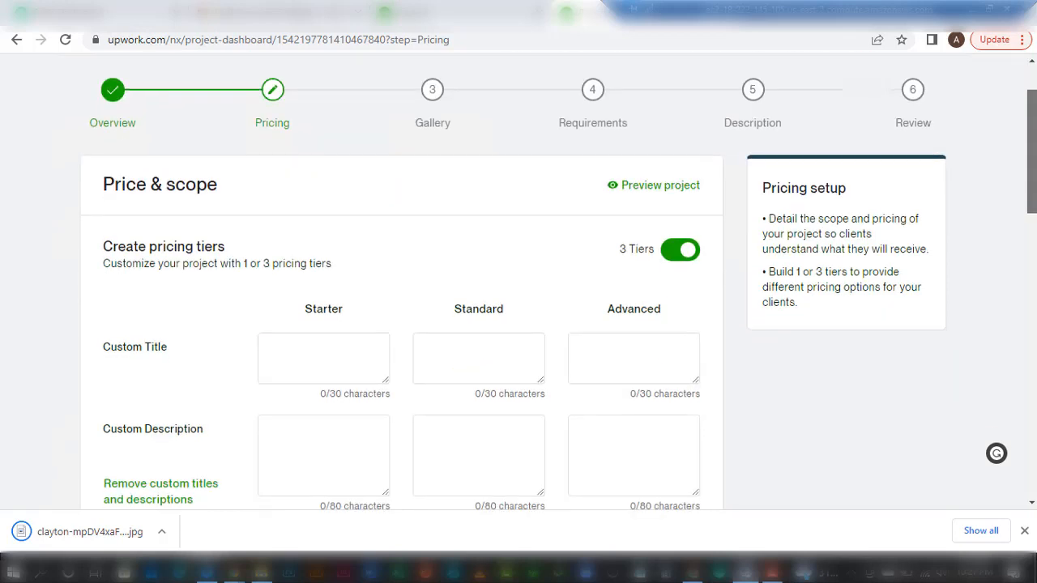
scroll(519, 284, down, 1)
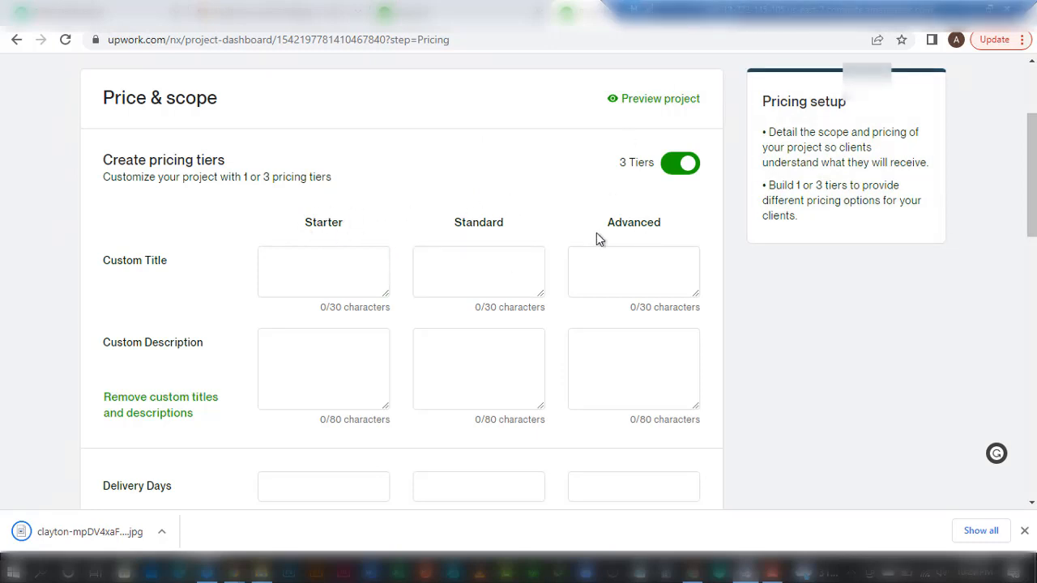
click(681, 164)
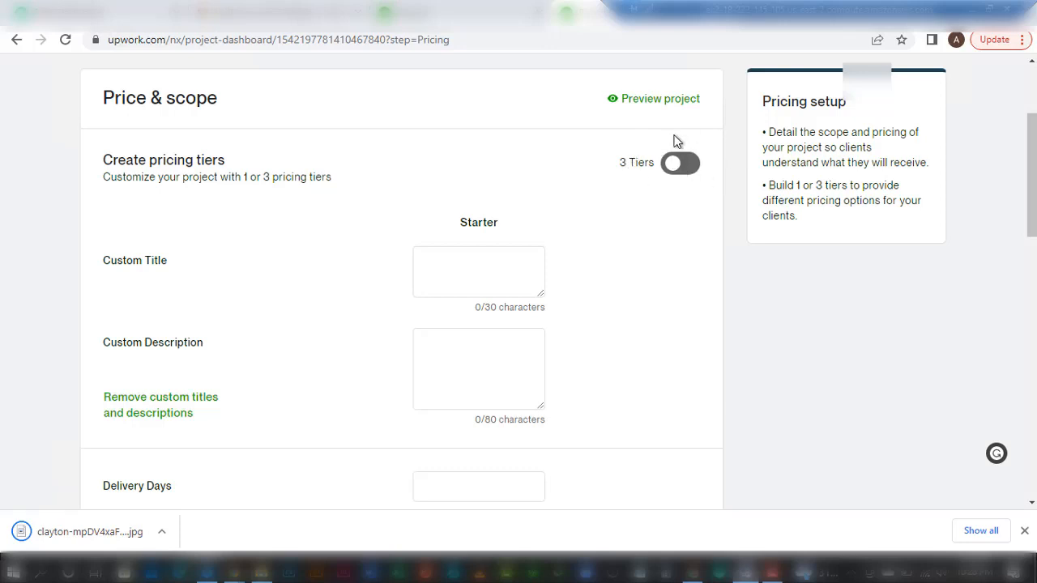
Switch the project's pricing back to three tiers.
click(489, 290)
click(473, 377)
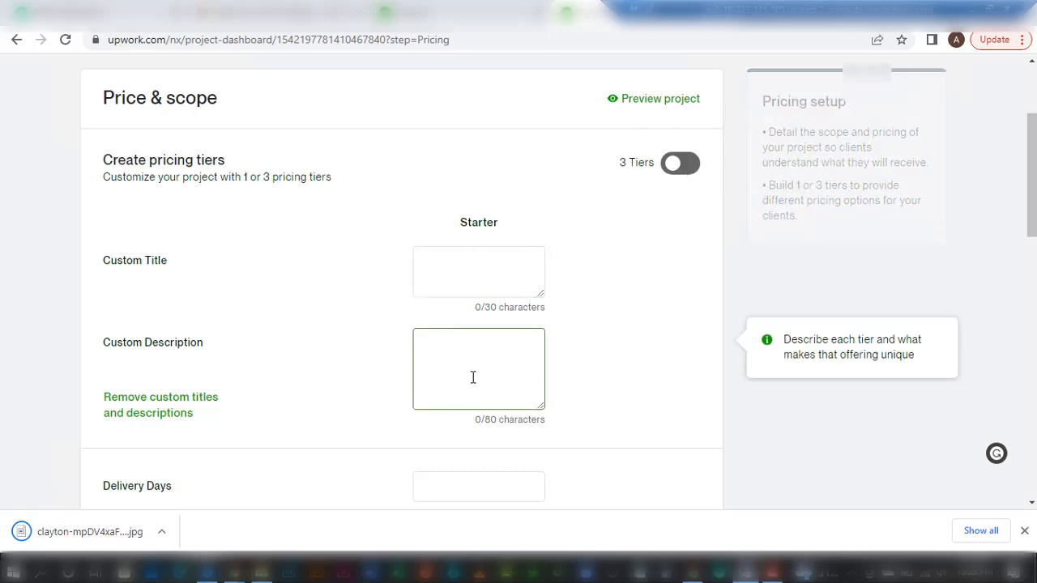
click(679, 175)
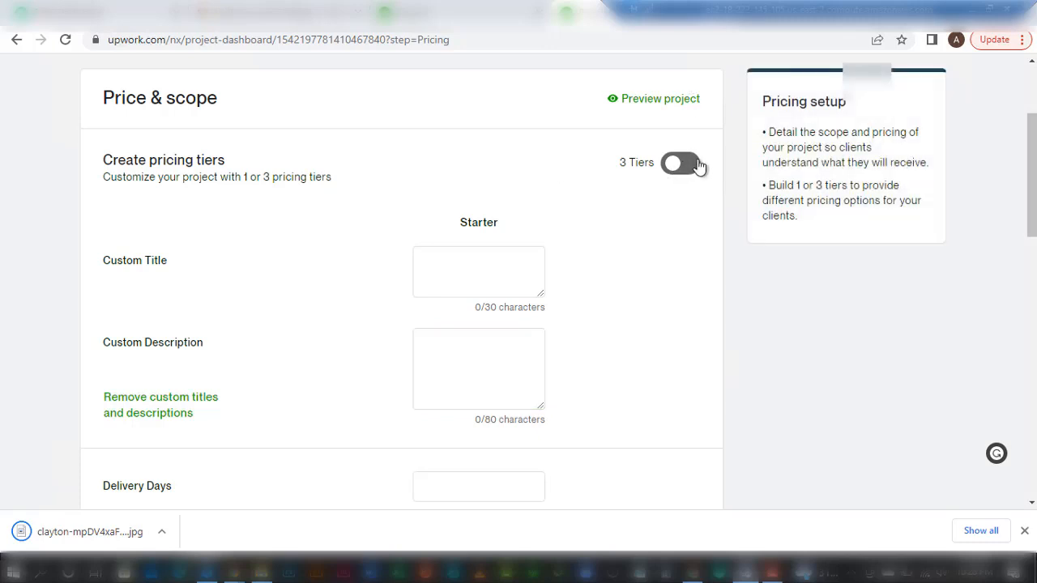
click(696, 164)
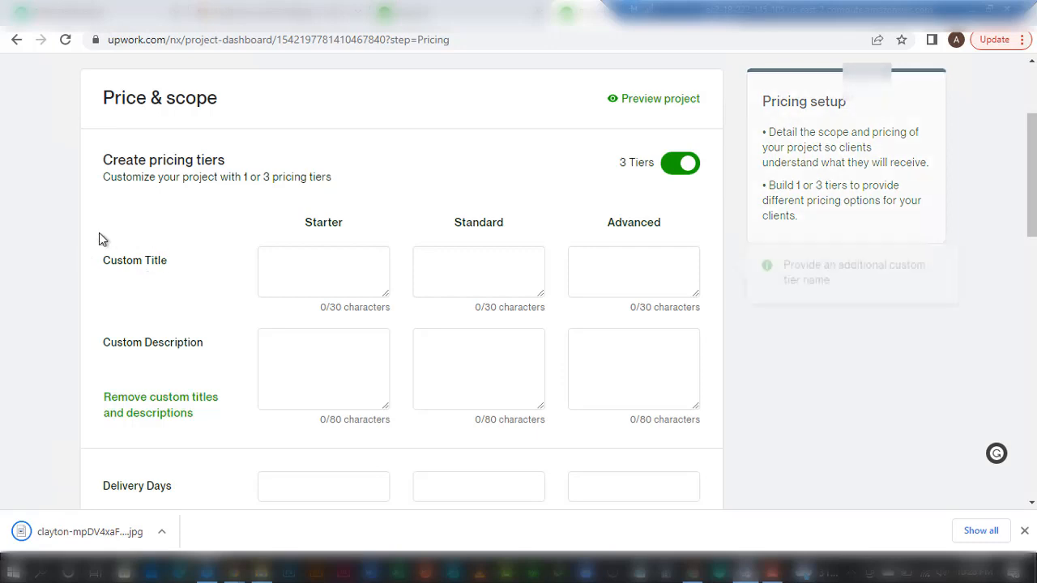
Enter the custom titles Starter, Standard and Advanced for the three pricing tiers.
click(285, 278)
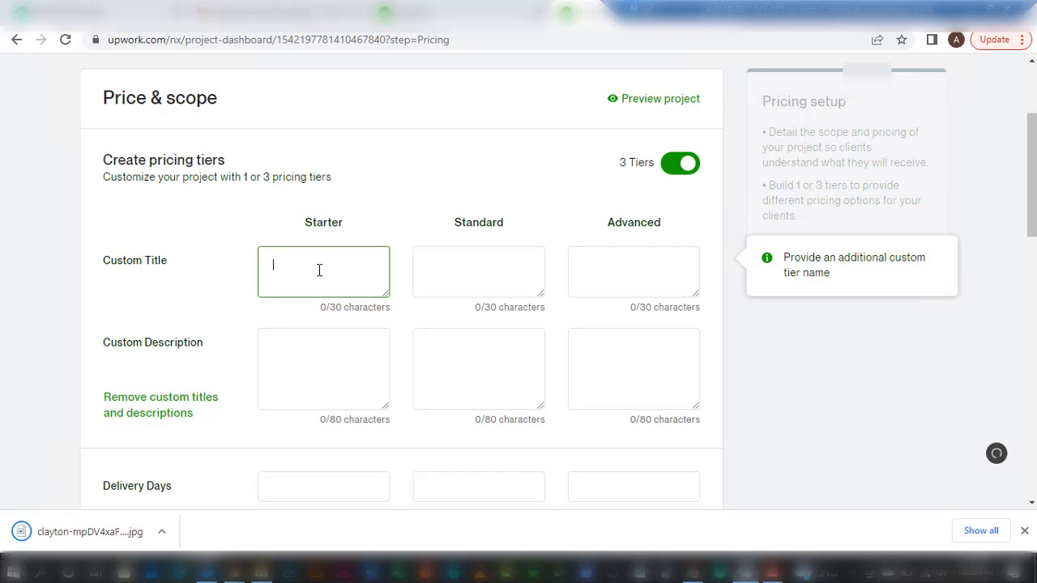
text(Starter)
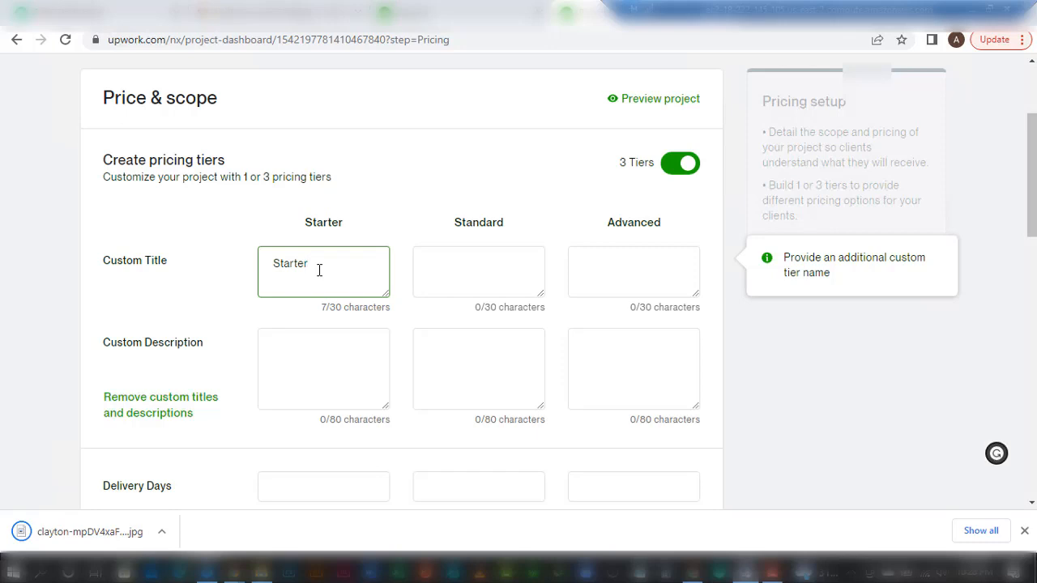
click(455, 262)
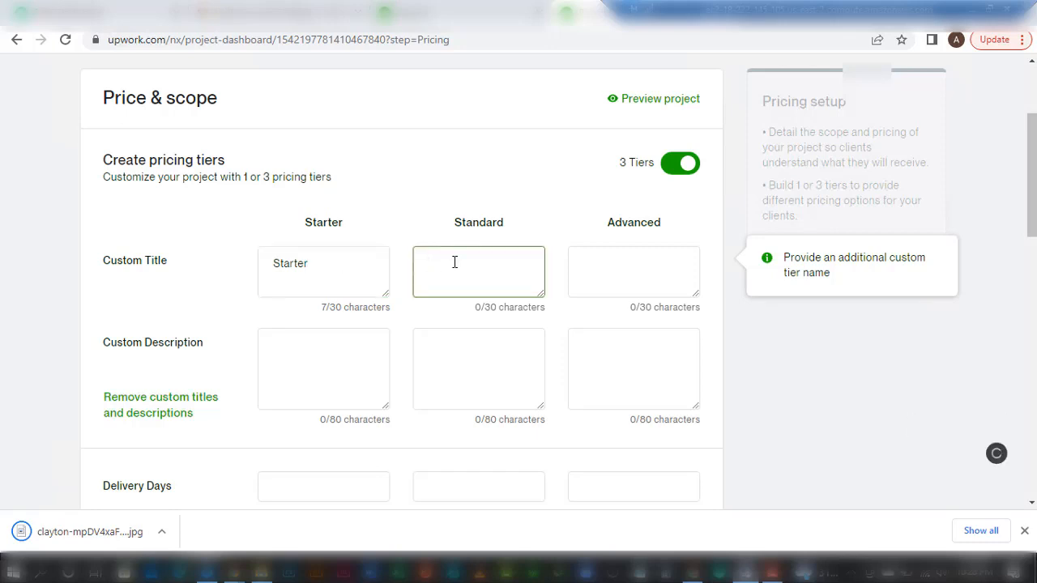
text(sTANDARD)
key(BackSpace)
double_click(454, 262)
key(BackSpace)
text(Standard)
key(Tab)
text(Advanced)
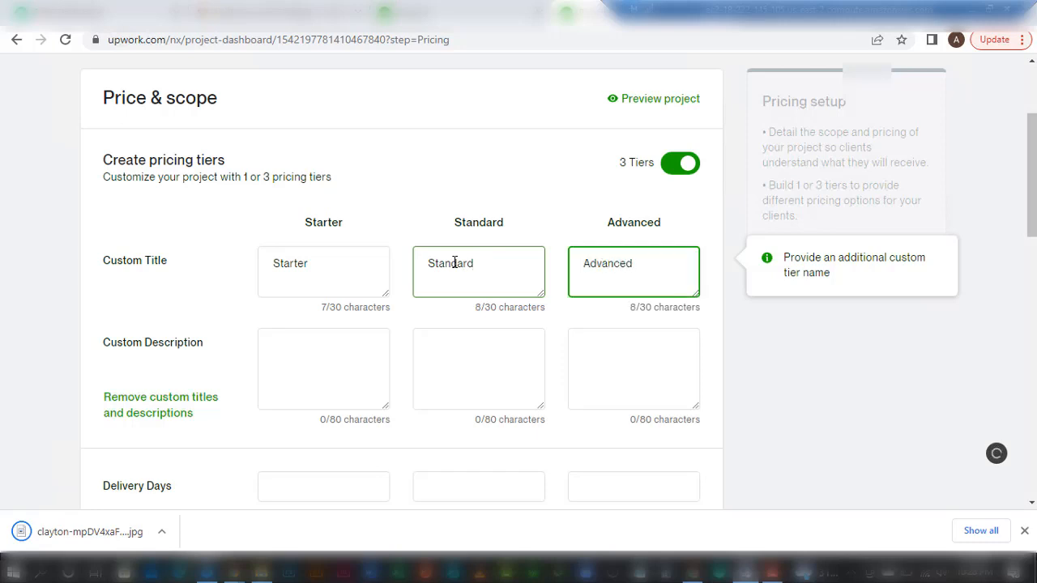
key(Tab)
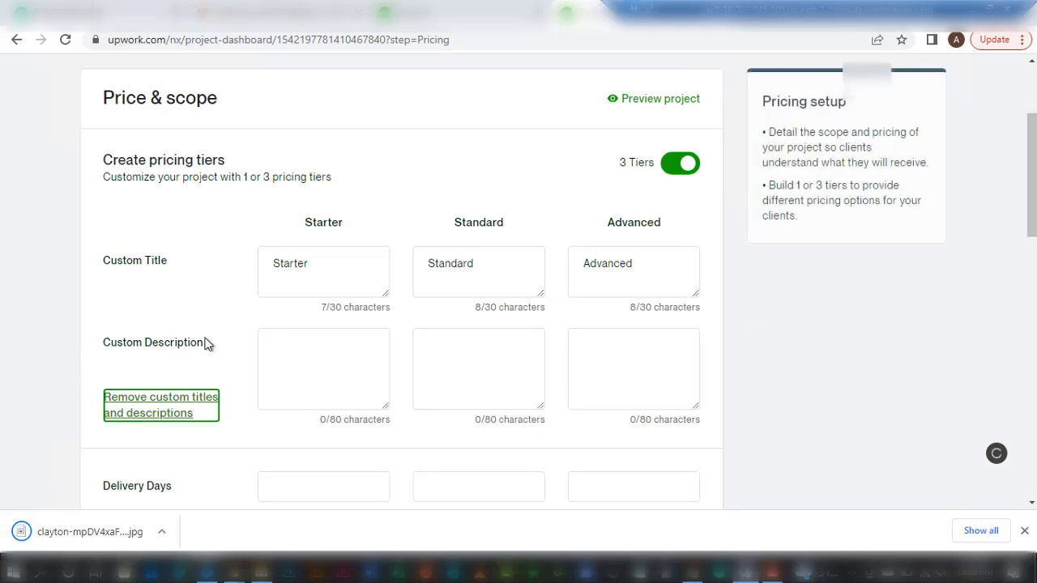
Enter the Starter tier's custom description "1 Instagram/fb/linkedin post or Cover with unlimited revision".
click(300, 360)
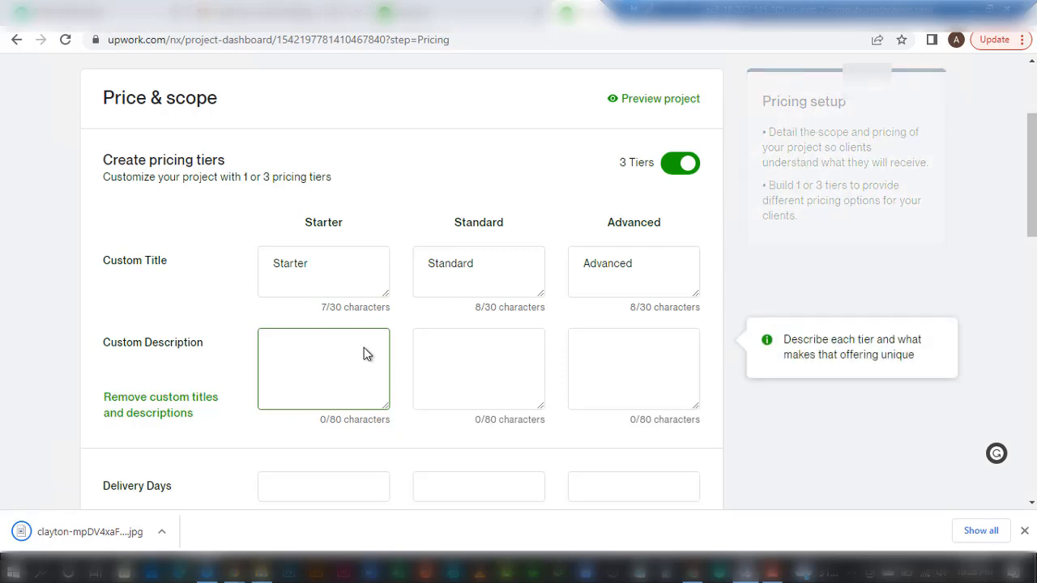
click(269, 367)
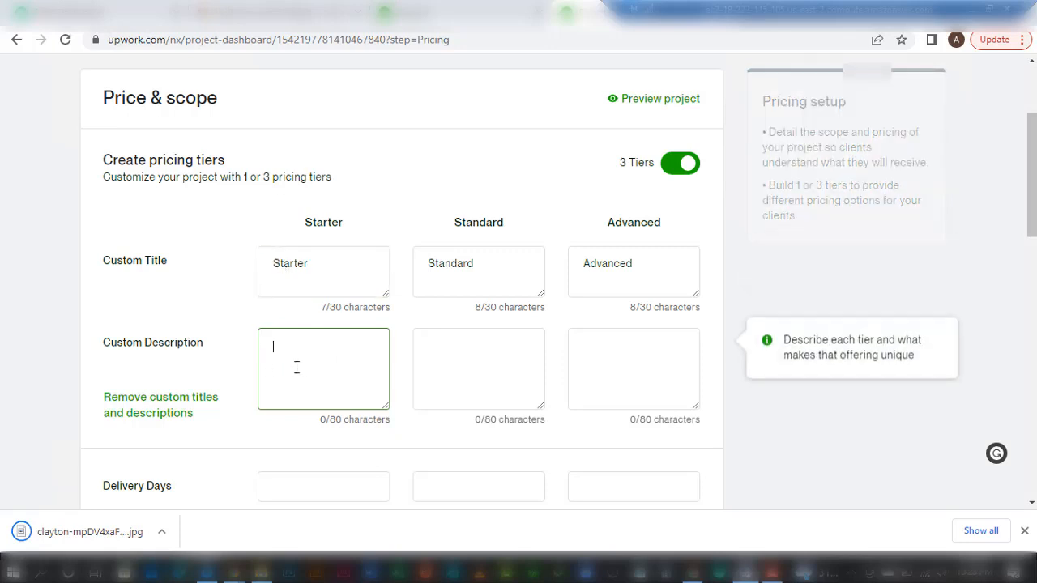
text(1)
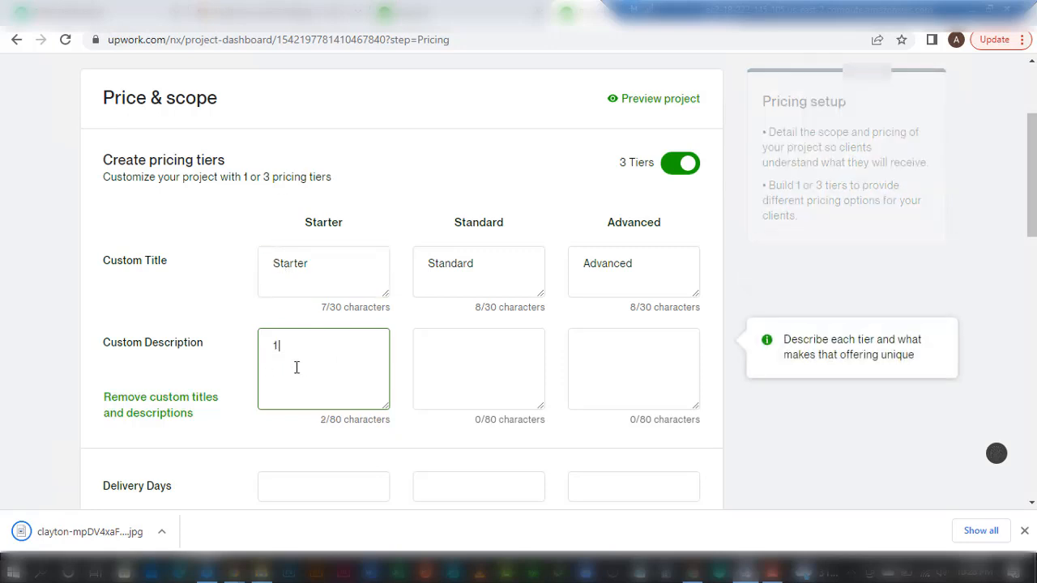
text( Instagram/fb/)
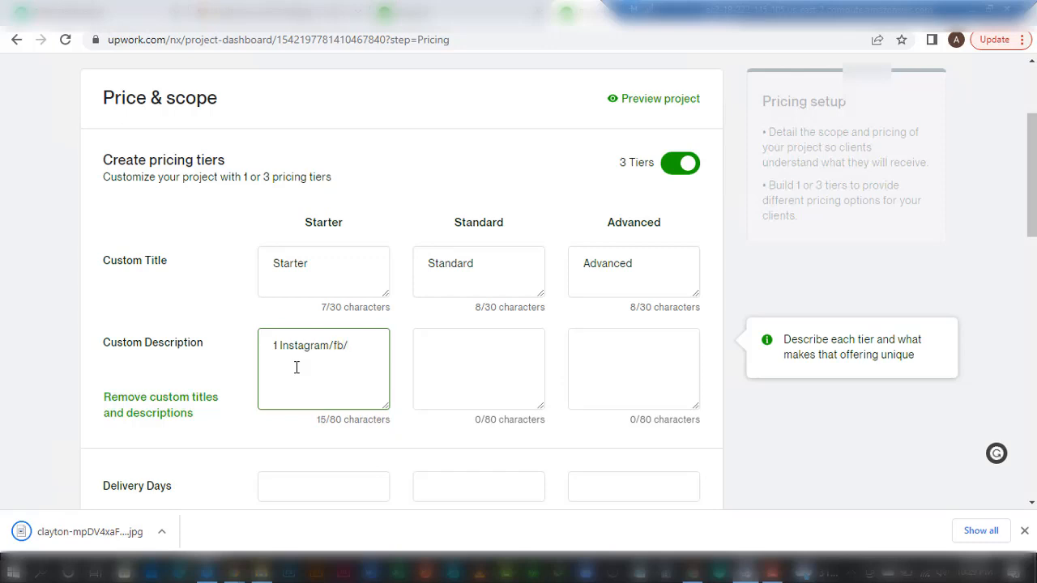
text(linkedin)
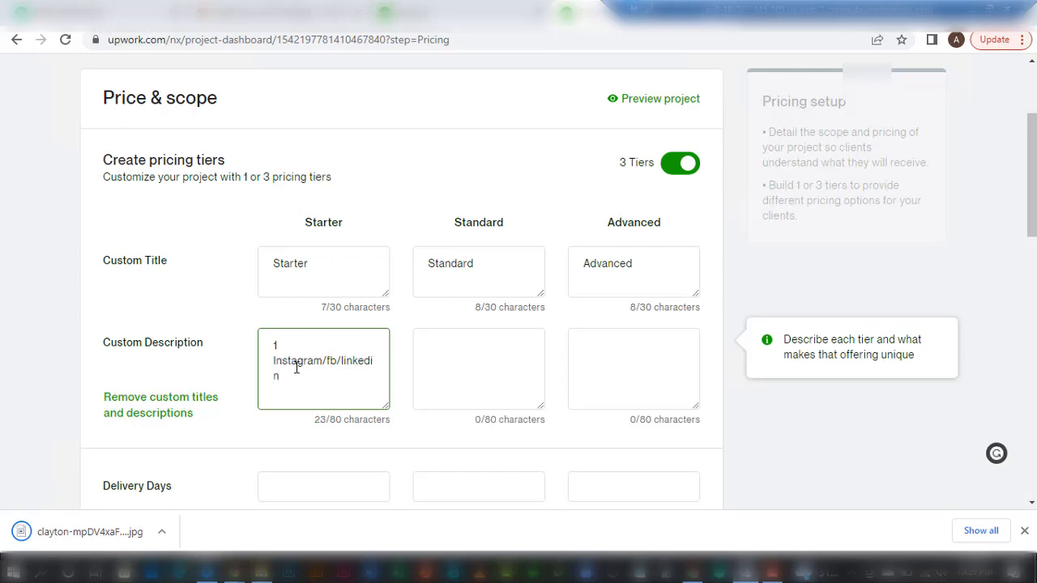
text( post or Cover)
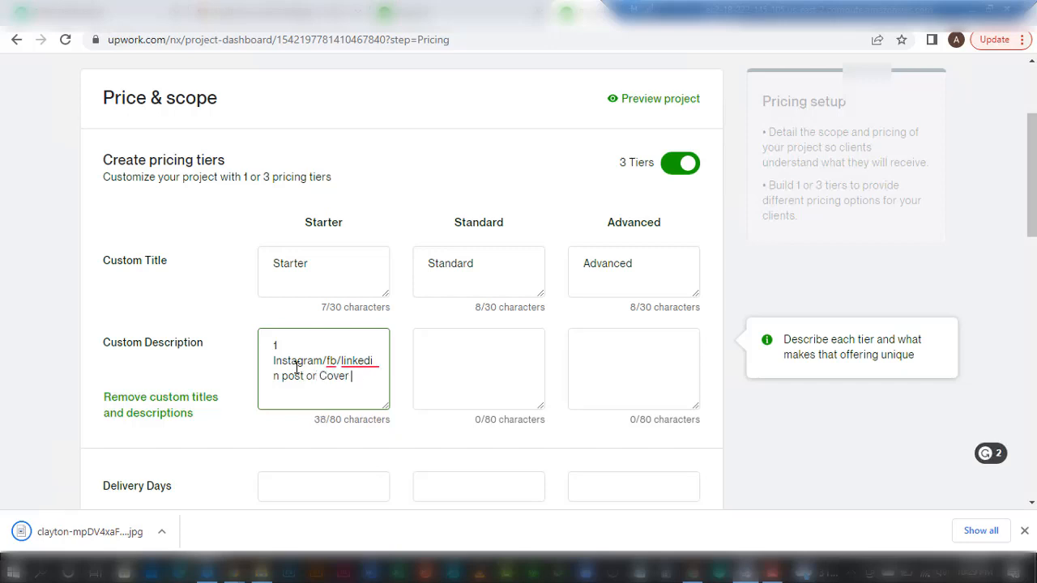
text( with unlimited revision)
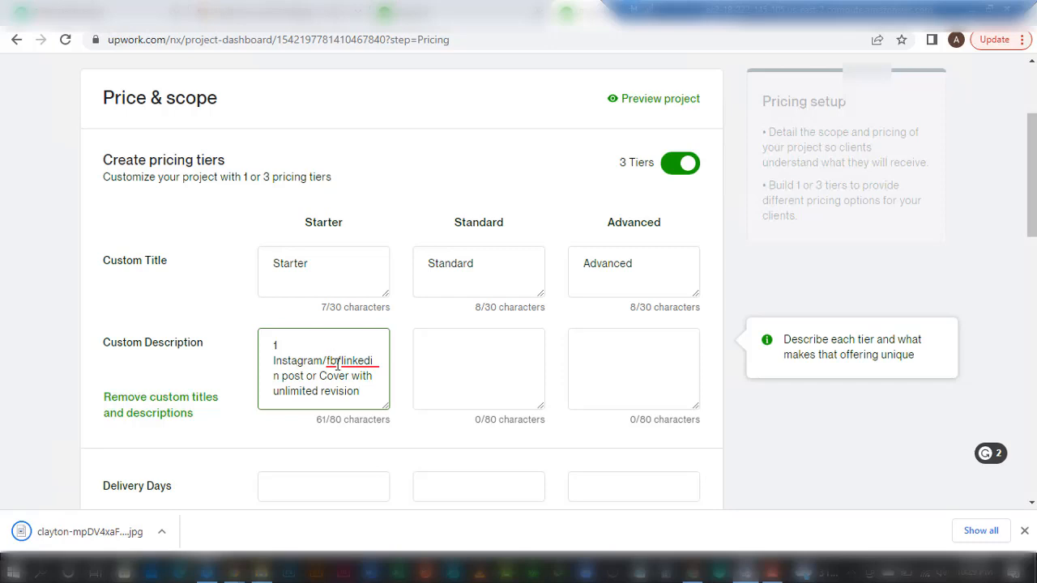
Replace "fb" with "facebook" in the Starter description, keeping no spaces around the slashes.
key(BackSpace)
key(BackSpace)
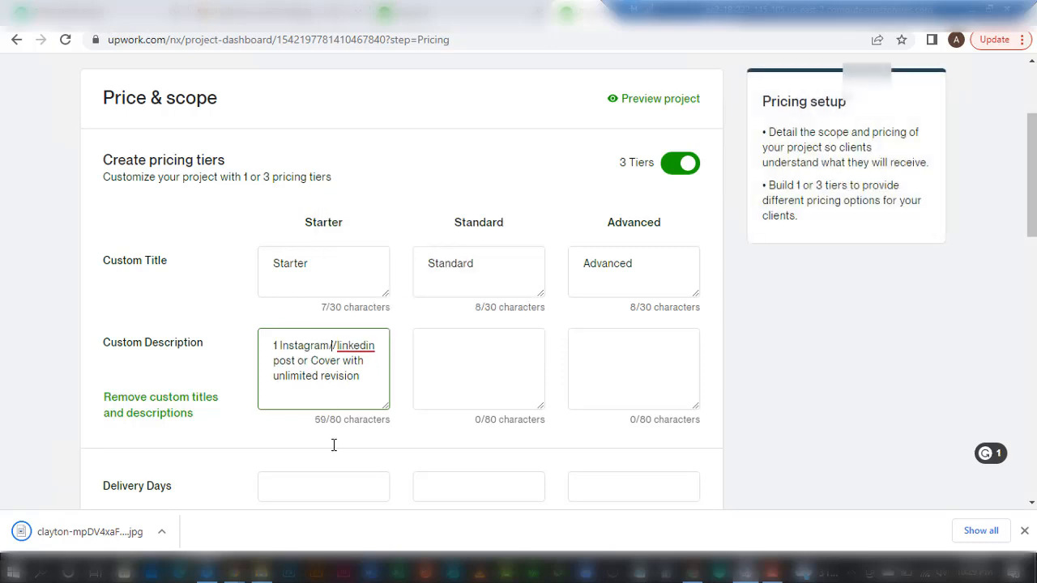
text(facebook)
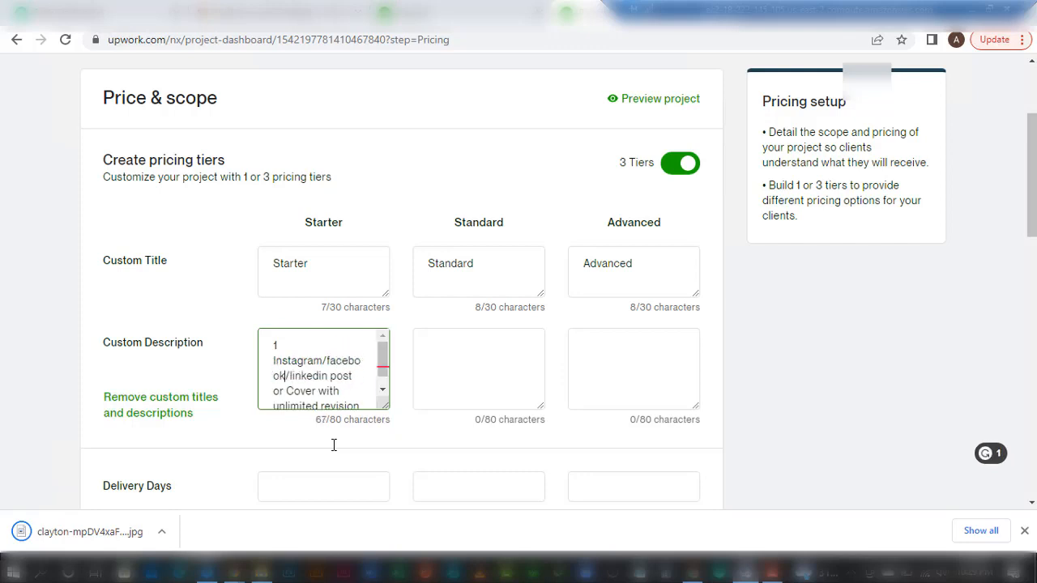
key(Right)
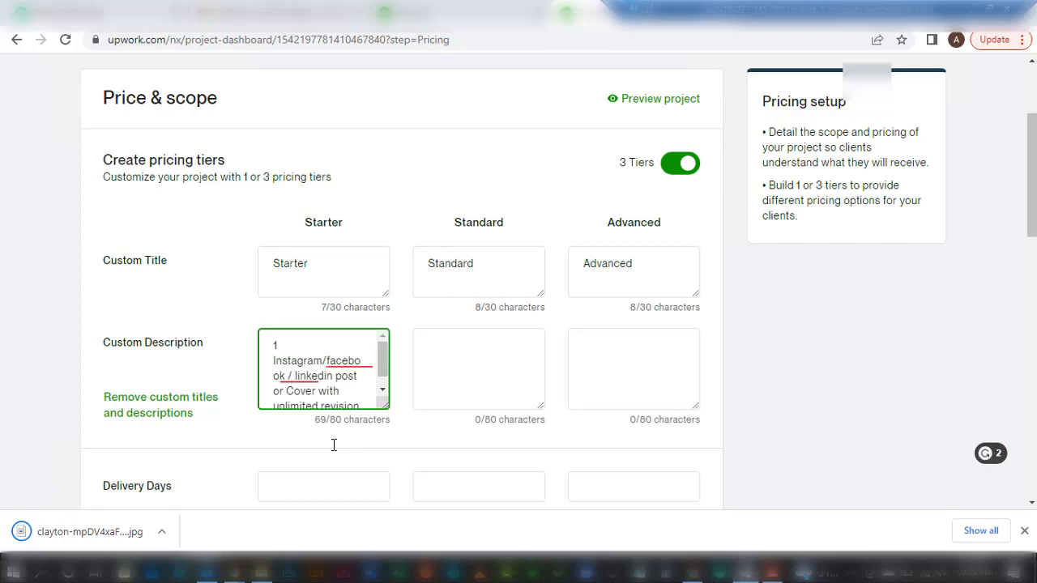
key(ctrl+z)
key(ctrl+z)
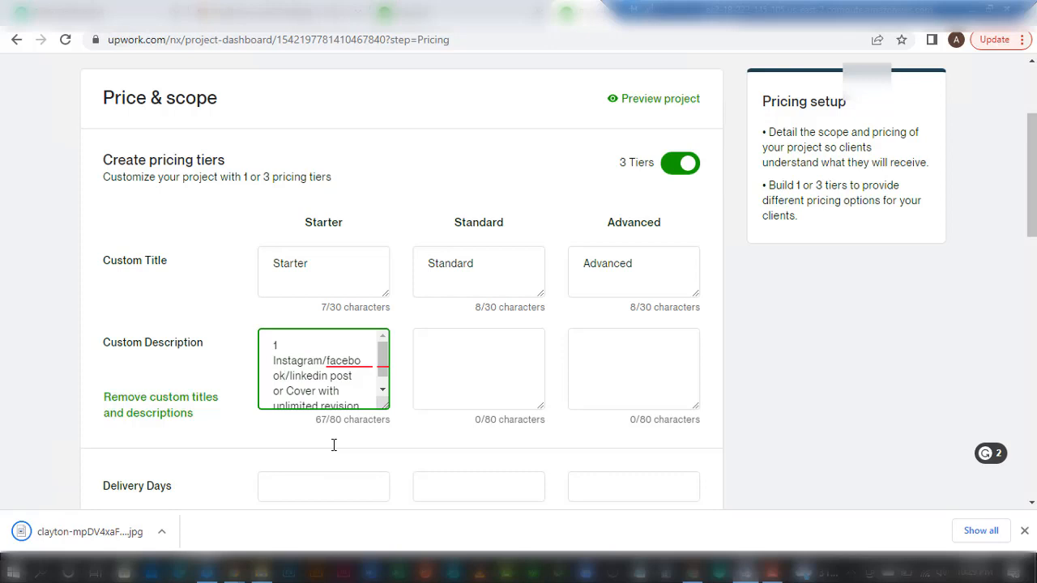
Copy the whole Starter description into the Standard tier's custom description.
scroll(386, 375, down, 1)
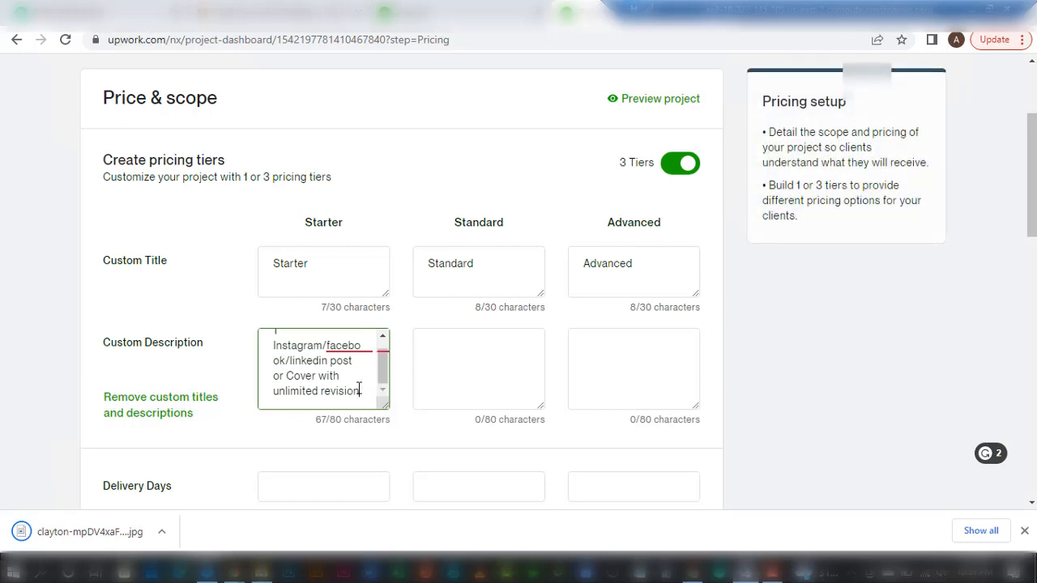
drag(359, 394, 261, 336)
key(ctrl+c)
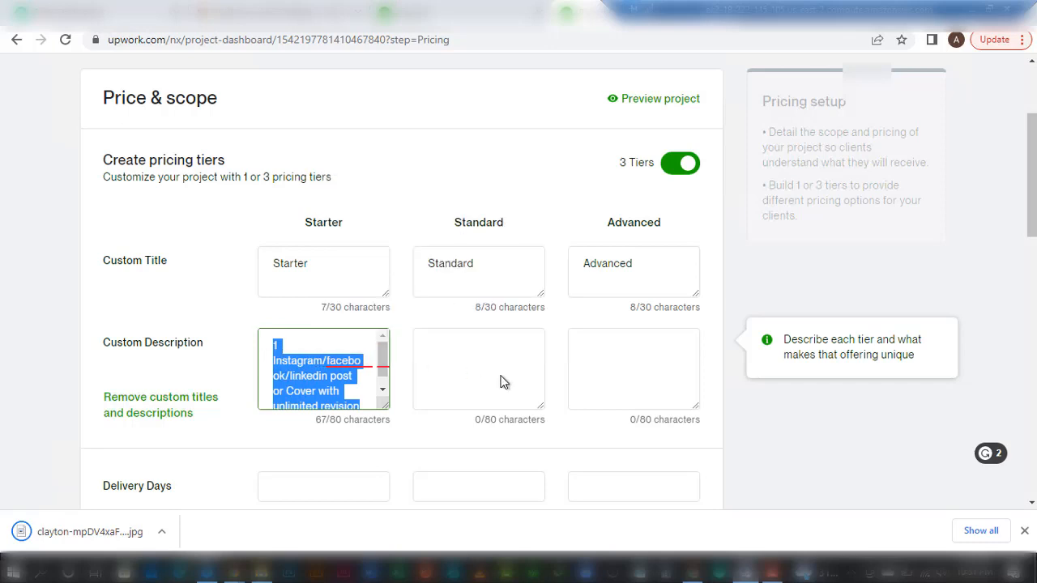
click(469, 367)
key(ctrl+v)
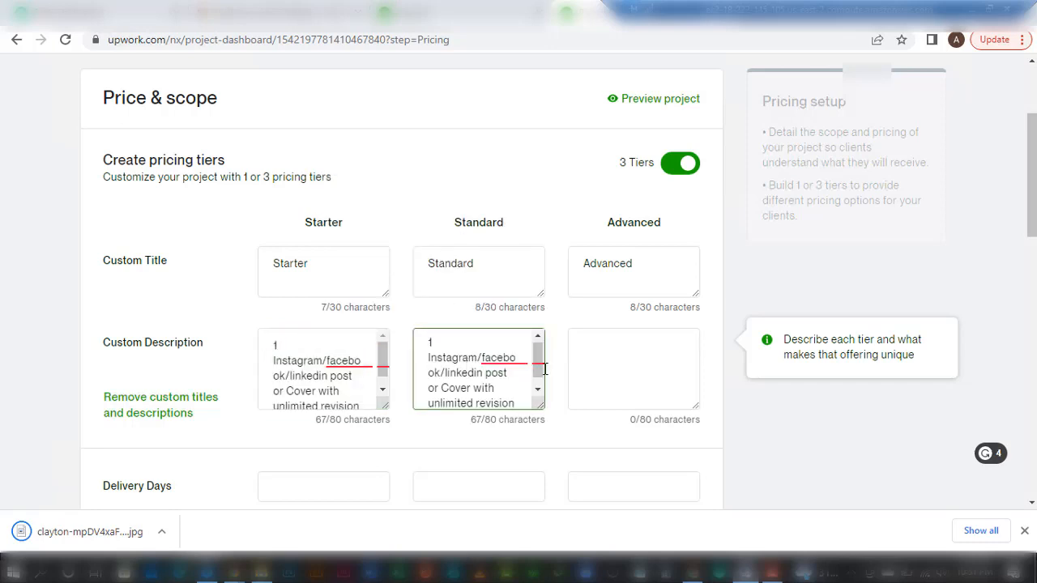
Append "& source file" to the end of the Standard tier's description.
drag(536, 370, 536, 393)
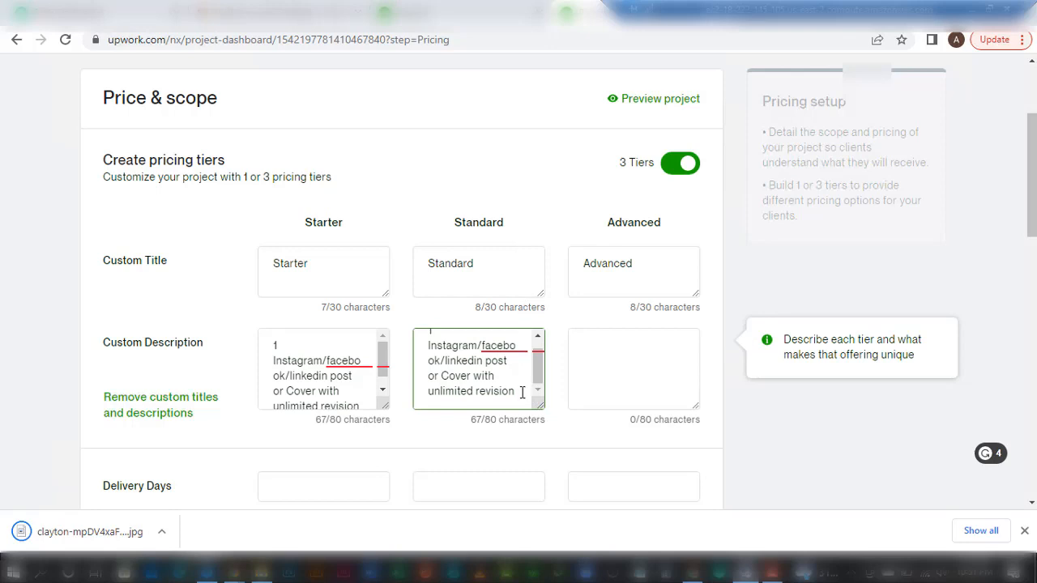
text(and)
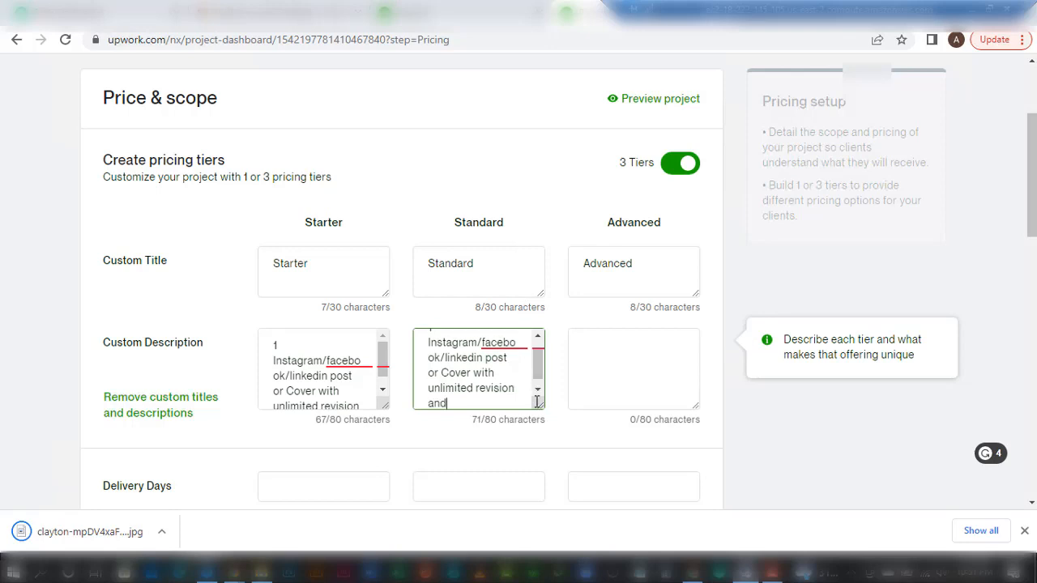
text( source file)
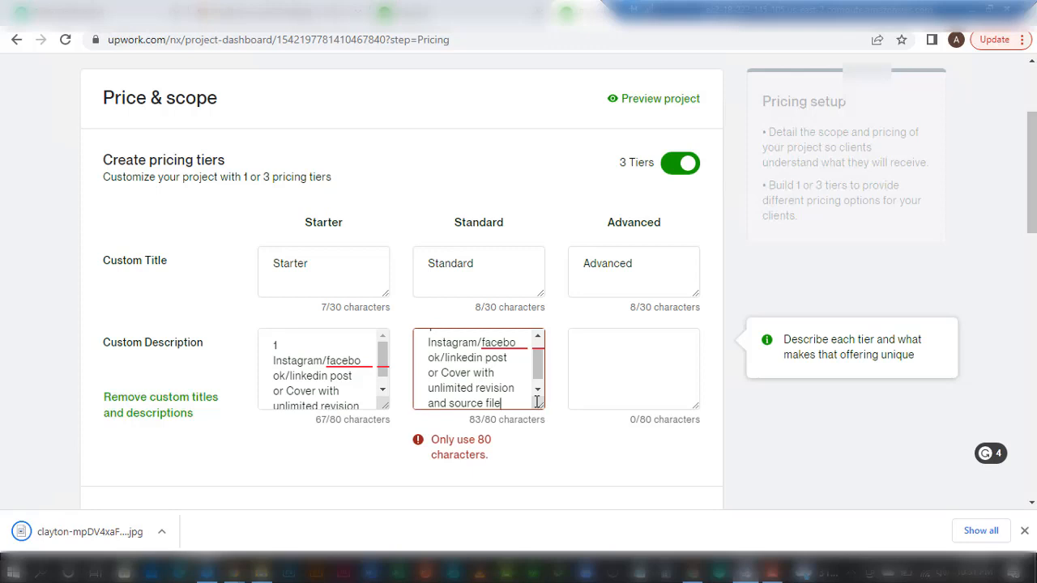
click(448, 402)
key(BackSpace)
key(BackSpace)
key(BackSpace)
key(BackSpace)
text(&)
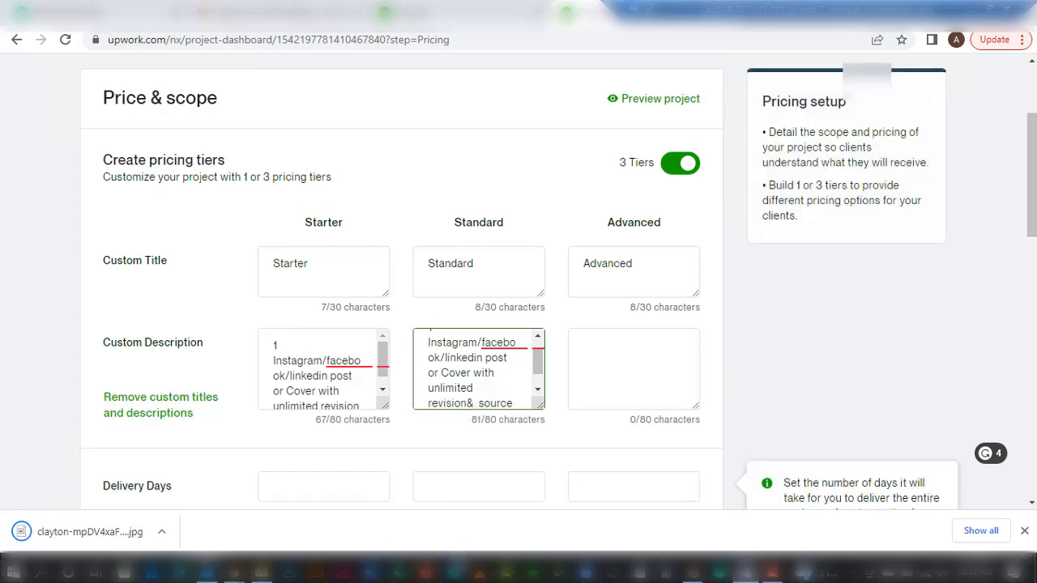
key(Left)
Change "or" to "&" before "Cover" in the Standard description and capitalize "Facebook" in the Starter and Standard descriptions.
drag(521, 379, 458, 350)
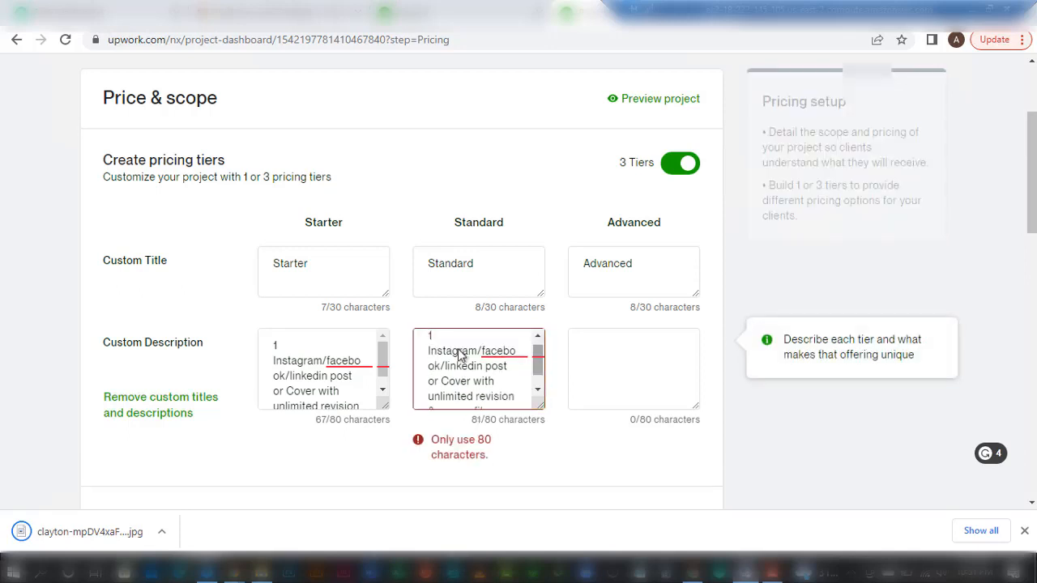
click(441, 367)
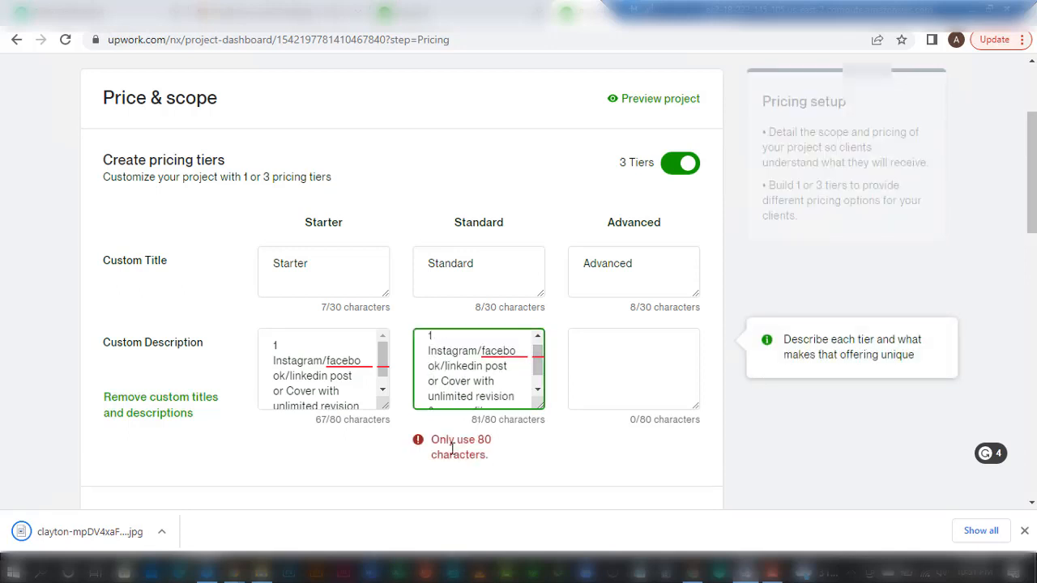
key(BackSpace)
key(BackSpace)
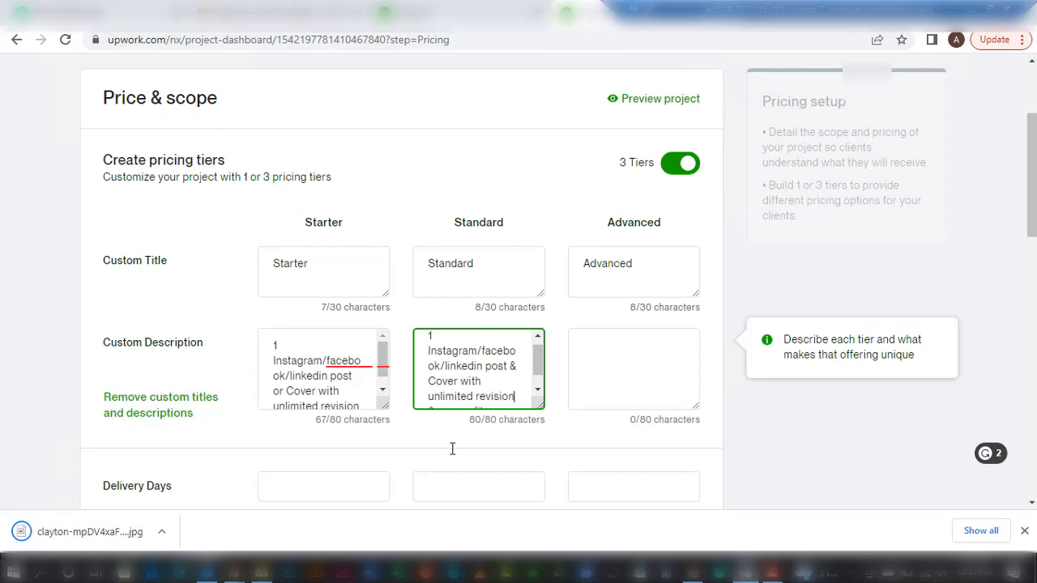
key(Down)
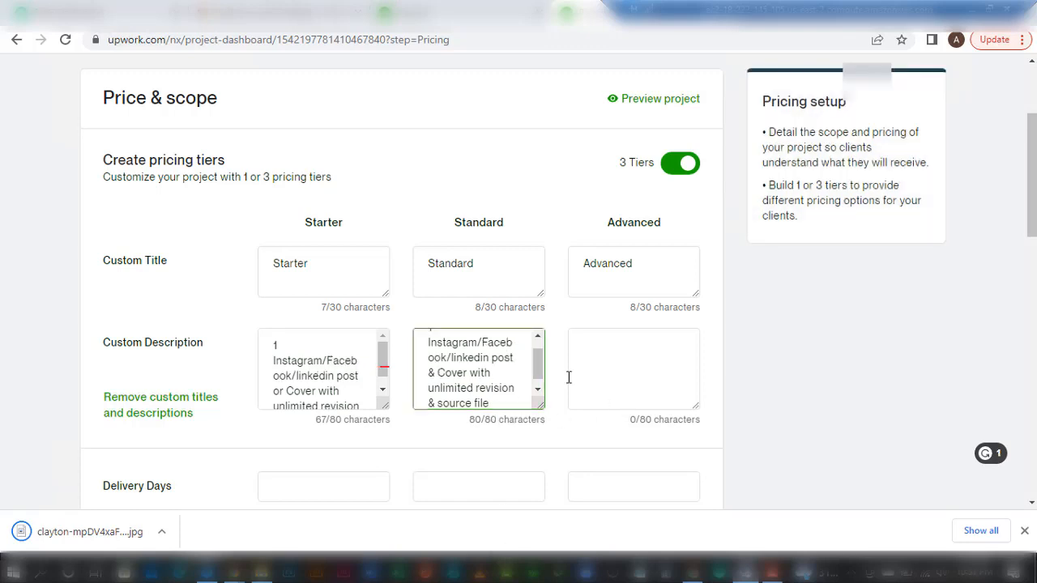
Try reusing the Starter description for the Advanced tier with the quantity changed to 2, and clear it again.
click(609, 362)
key(ctrl+v)
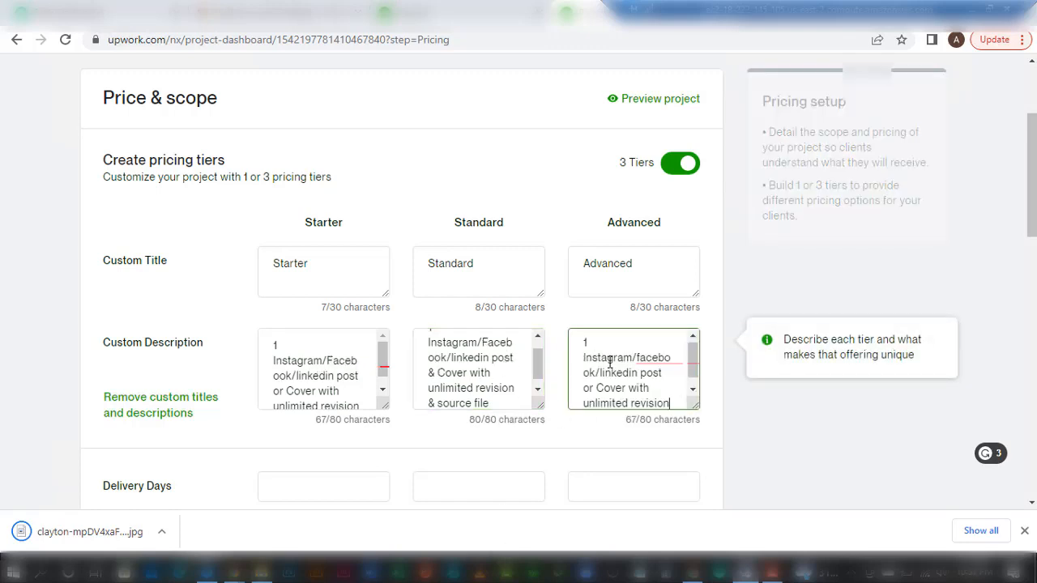
key(ctrl+a)
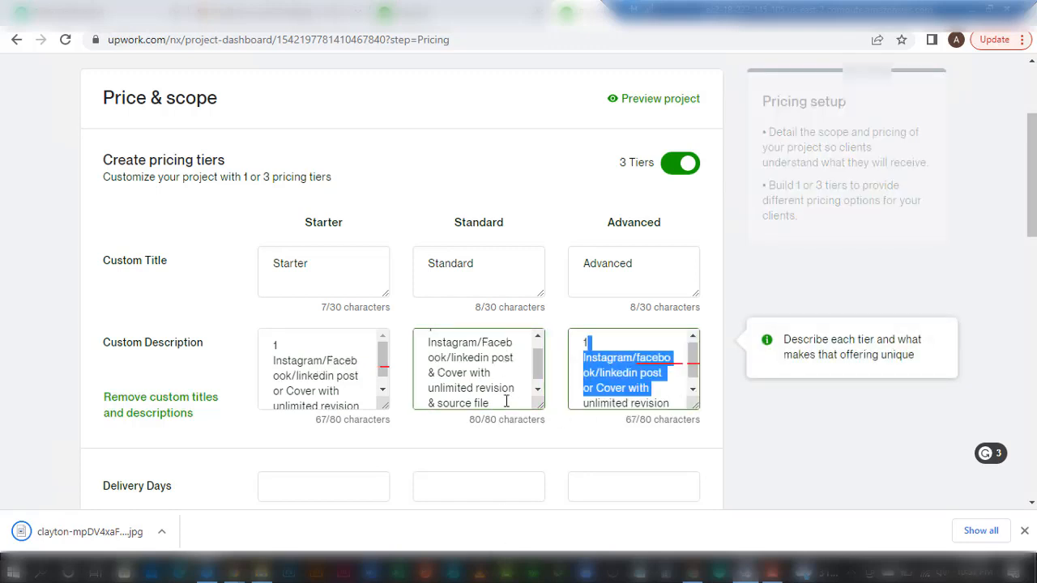
key(Left)
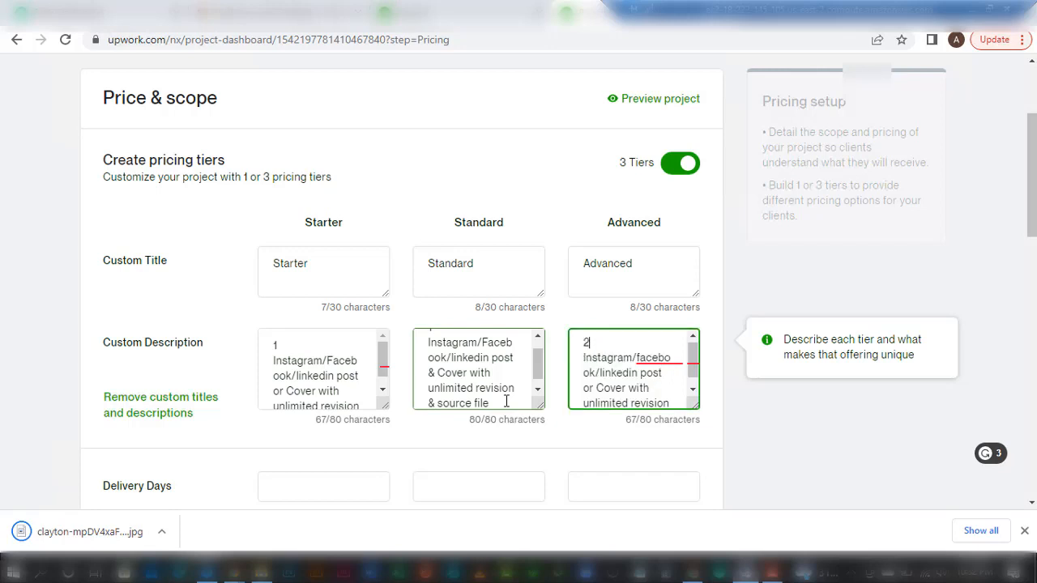
click(636, 358)
click(635, 479)
key(ctrl+z)
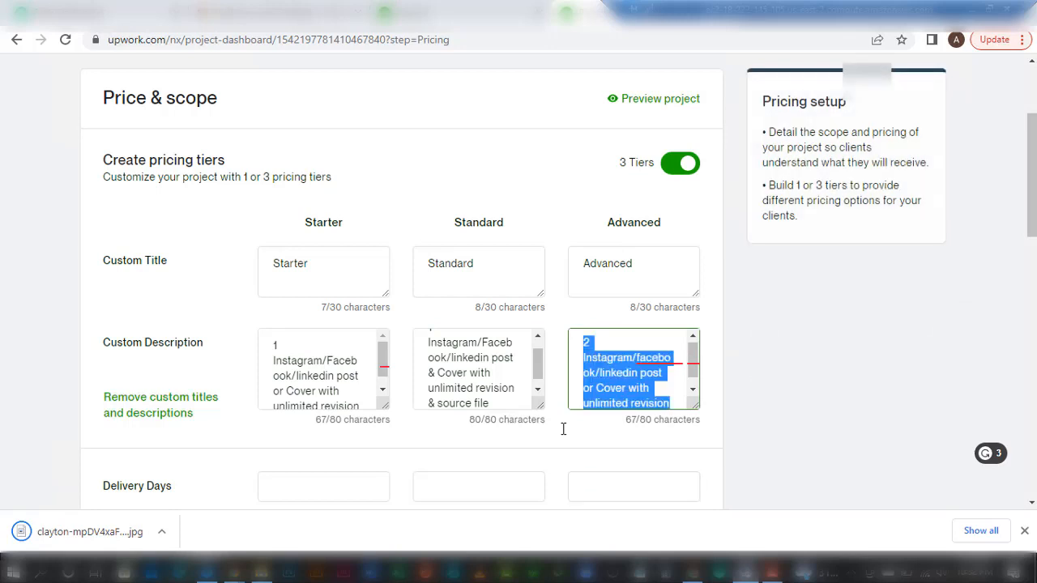
key(ctrl+z)
Copy the whole Standard description into the Advanced tier's custom description.
click(484, 350)
key(ctrl+a)
key(ctrl+c)
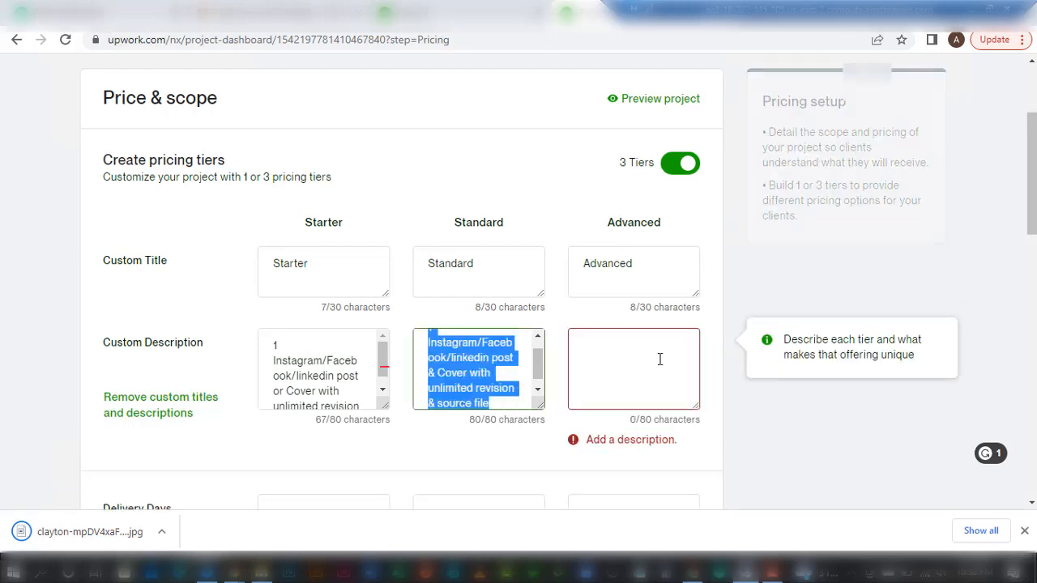
click(618, 368)
key(ctrl+v)
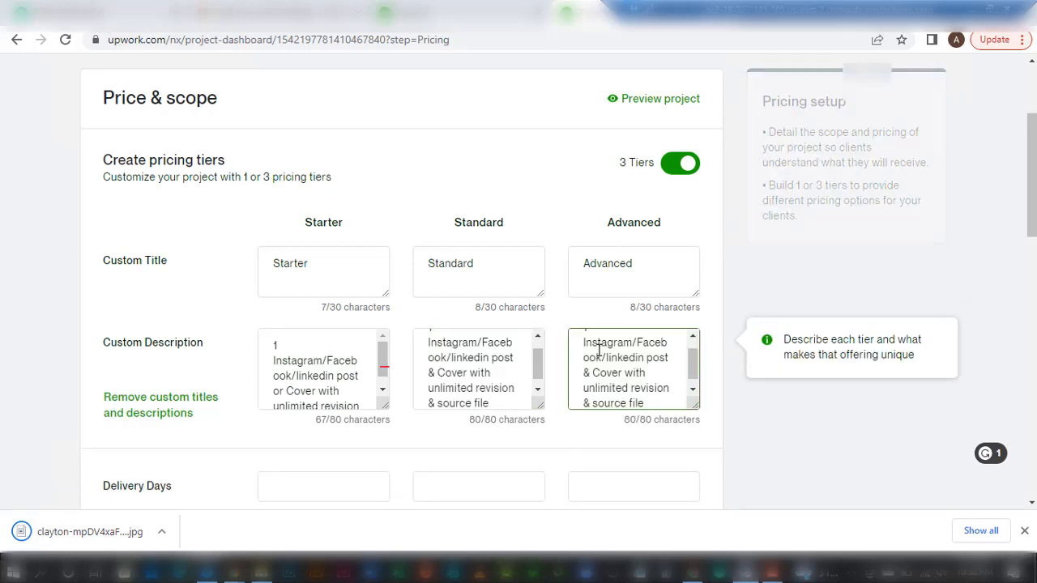
Change the quantity in the Advanced description to 2, with a line break before "Instagram".
key(BackSpace)
text(2)
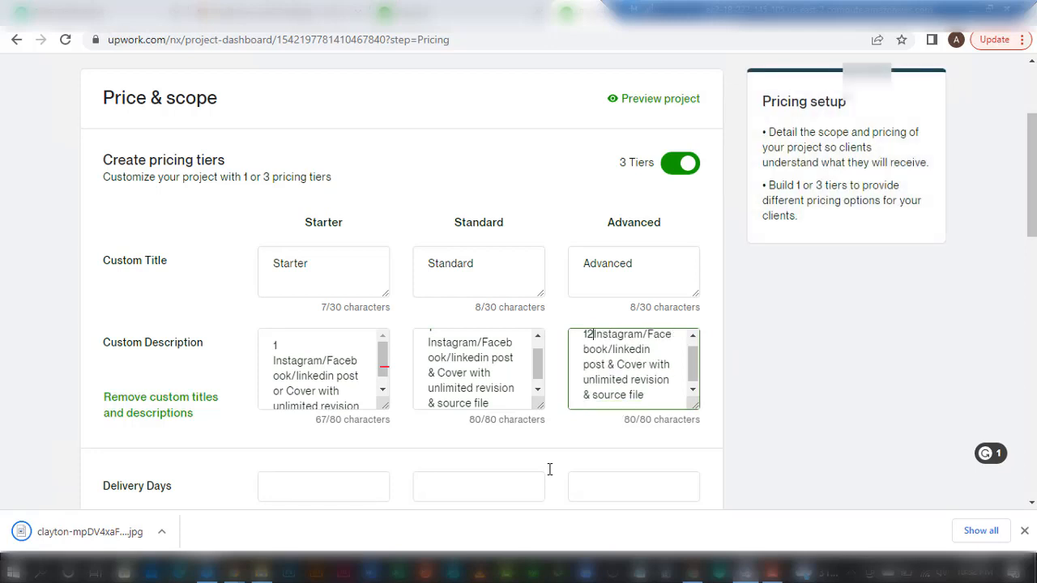
key(BackSpace)
key(BackSpace)
text(2)
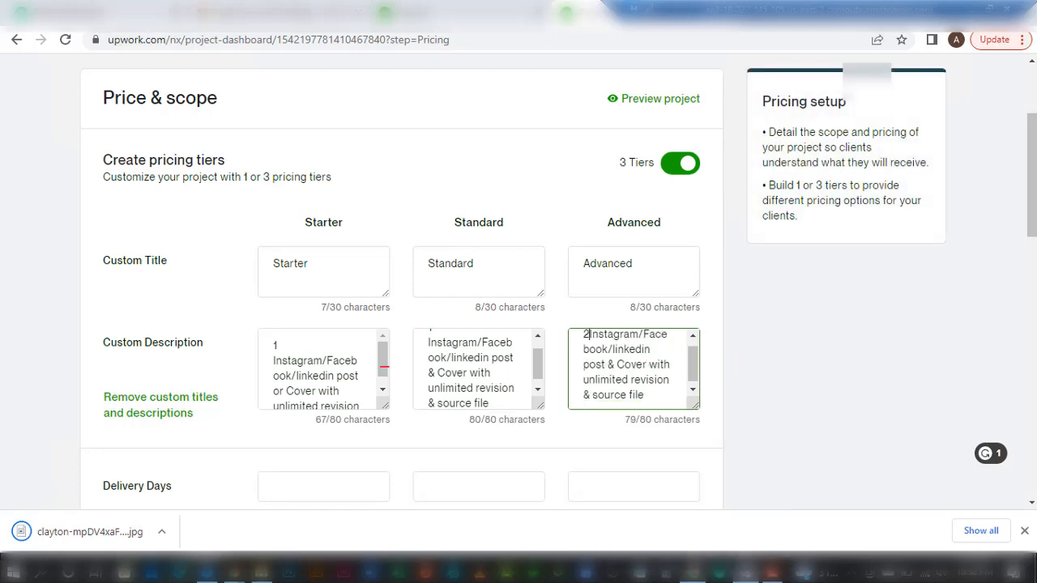
key(Return)
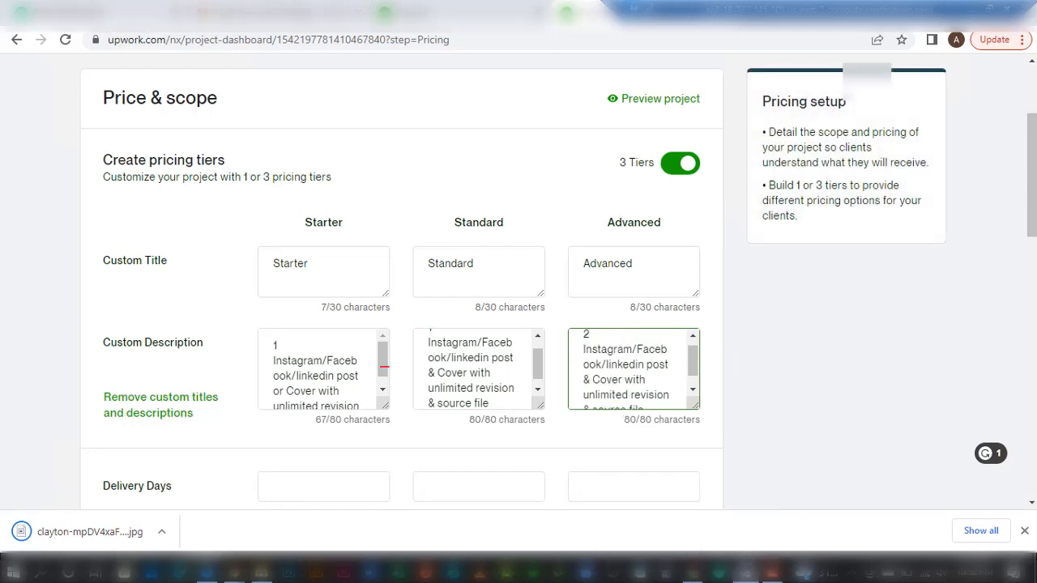
Set the delivery days to 2 for Starter, 2 for Standard and 3 for Advanced.
scroll(518, 283, down, 2)
scroll(518, 284, down, 2)
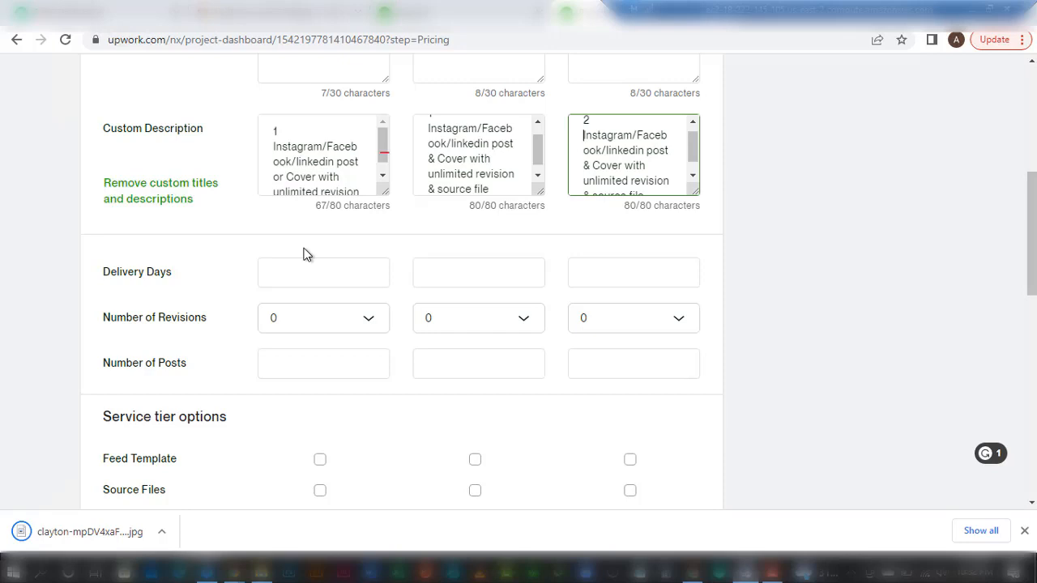
click(321, 273)
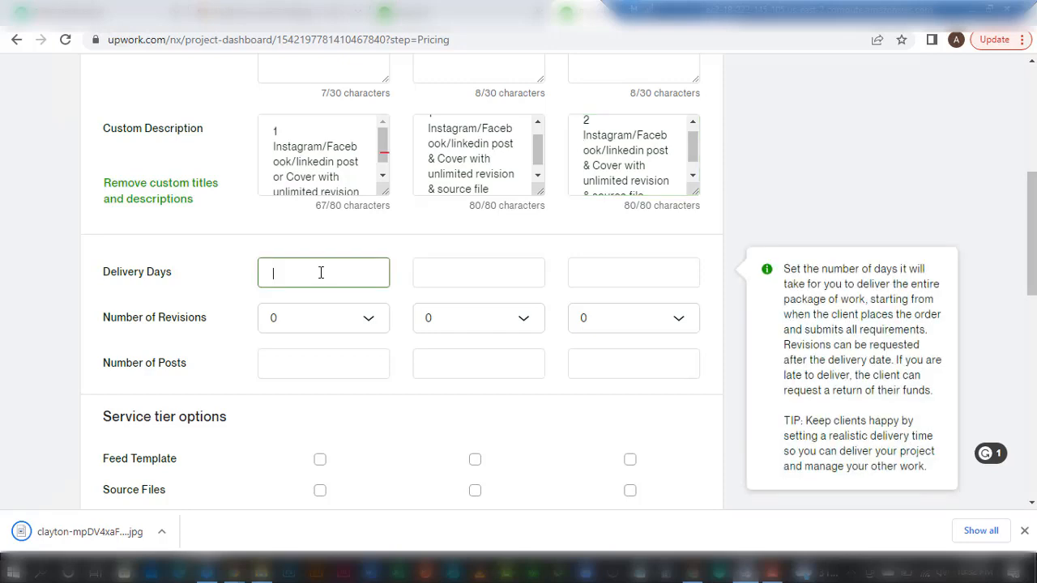
text(2)
click(430, 275)
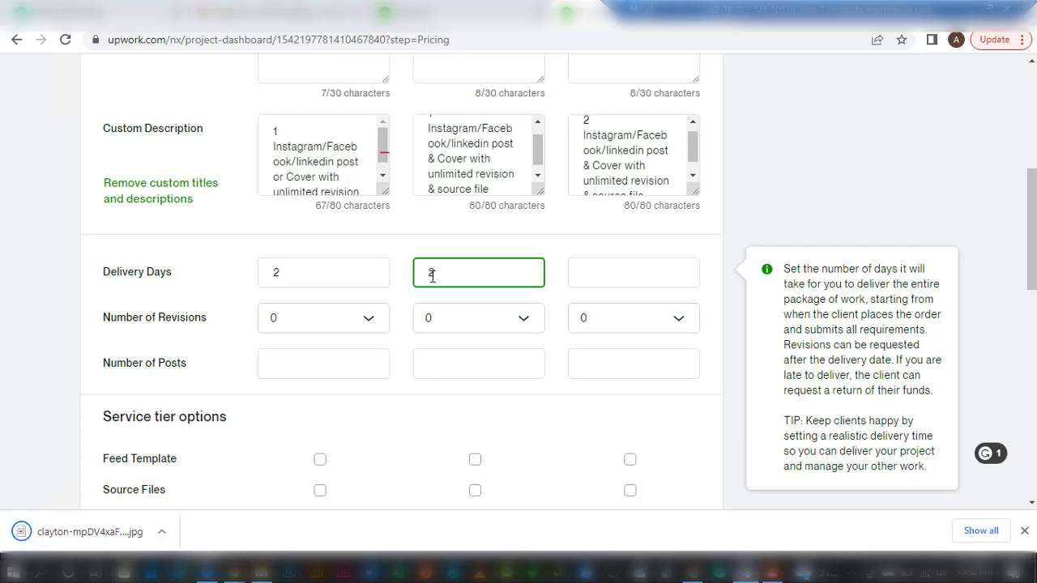
key(Tab)
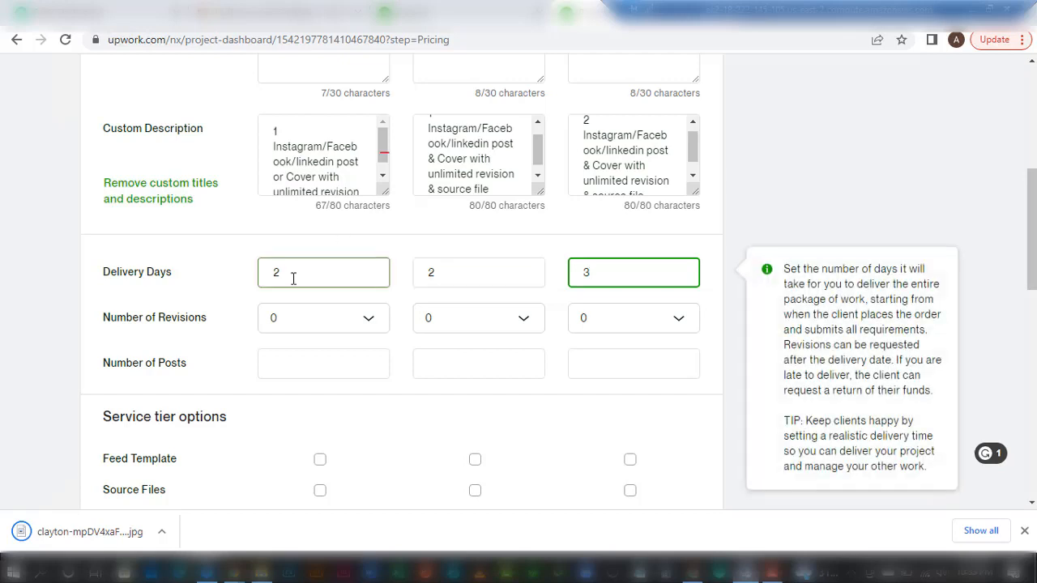
drag(294, 278, 279, 276)
click(474, 272)
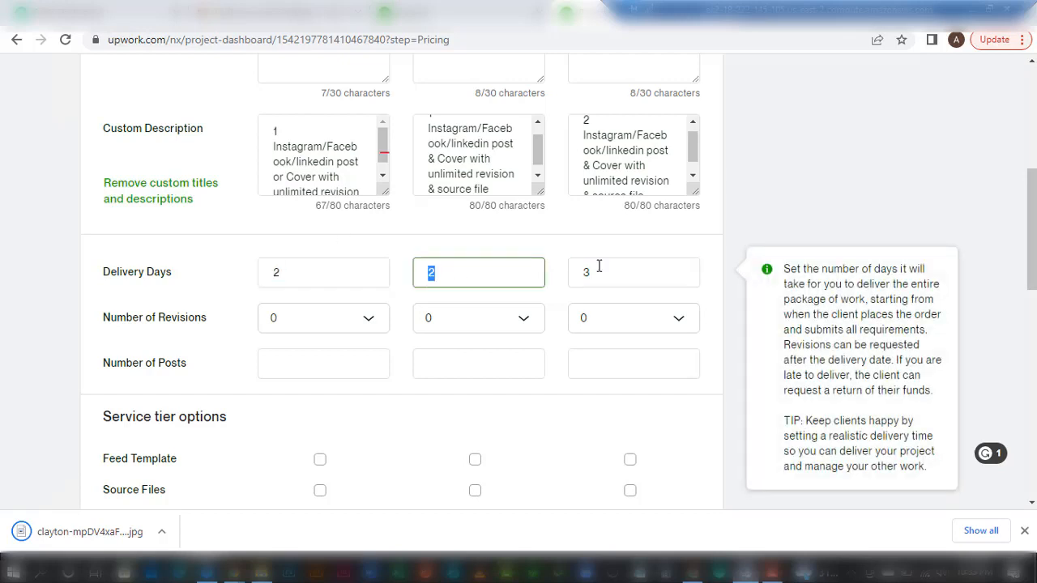
drag(598, 272, 621, 280)
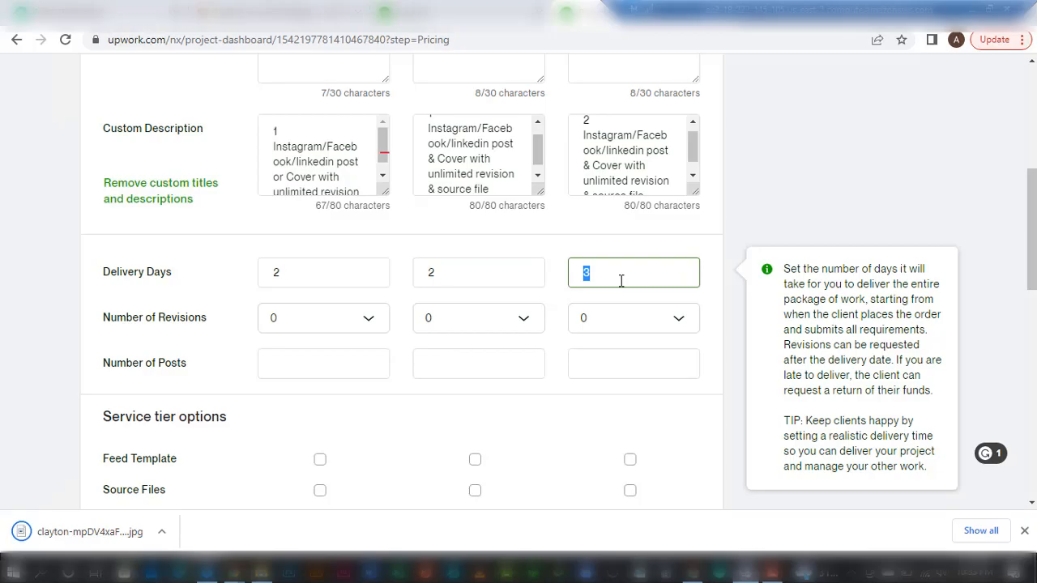
Switch to the Google Meet call and admit the person asking to join.
key(alt+Tab)
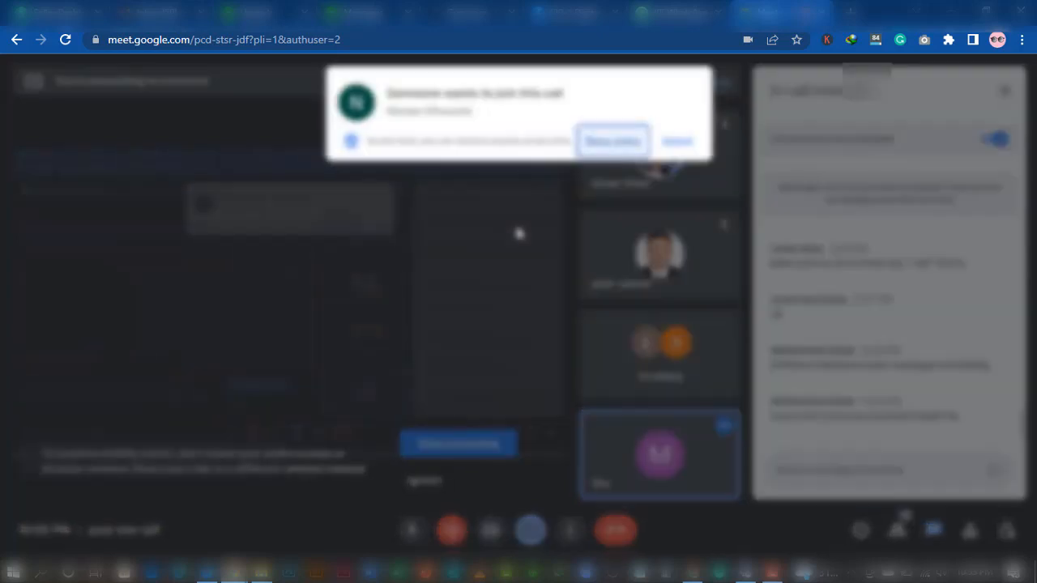
click(677, 143)
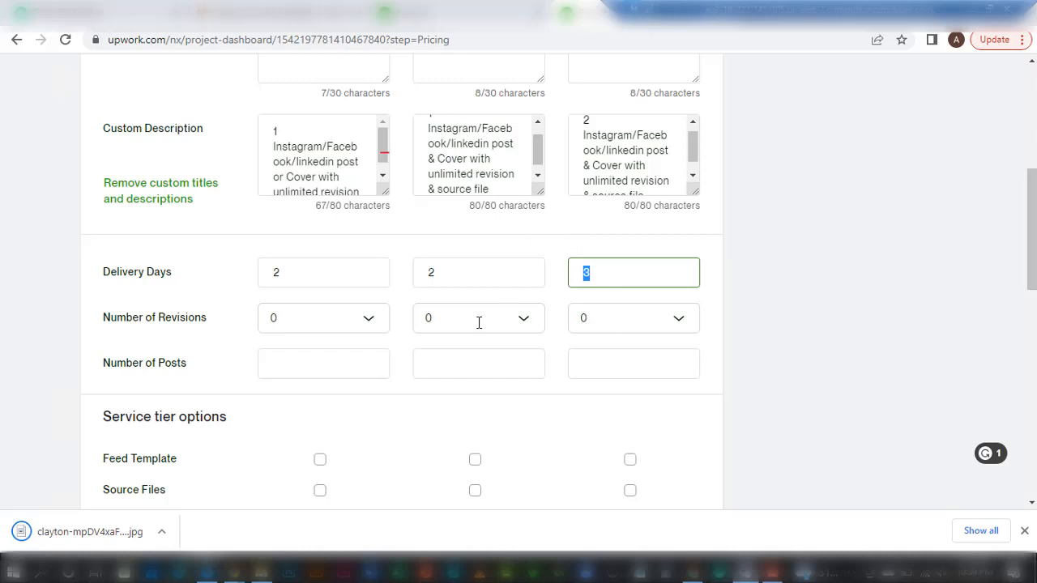
Set the number of revisions to unlimited for the Starter, Standard and Advanced tiers.
click(365, 324)
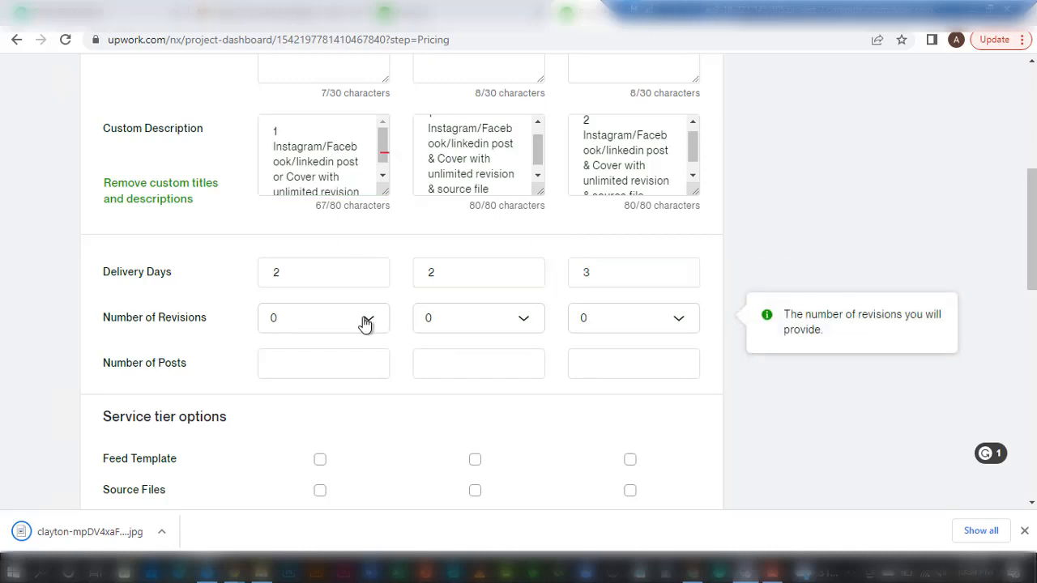
click(365, 324)
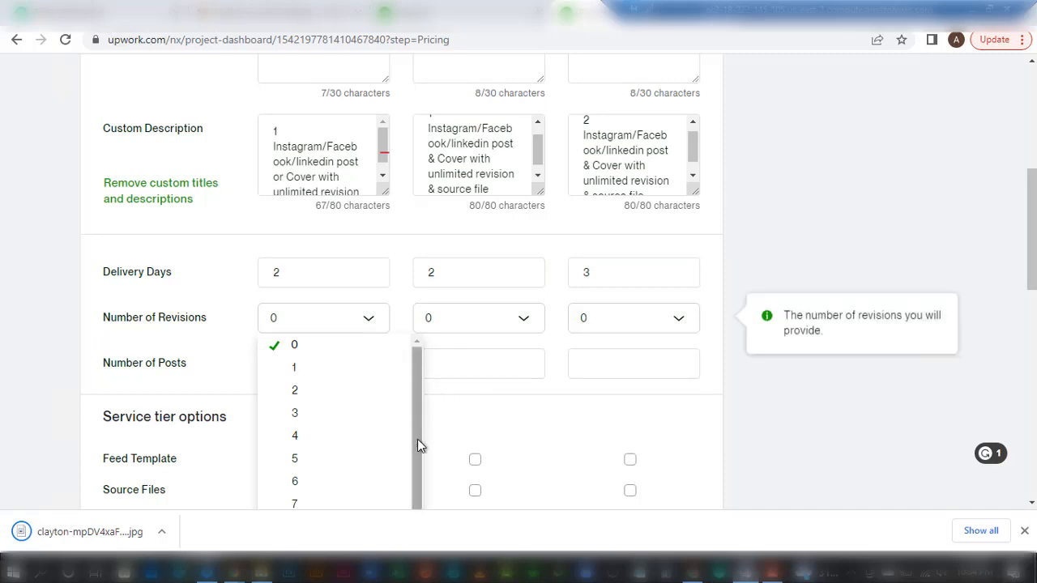
scroll(417, 439, down, 3)
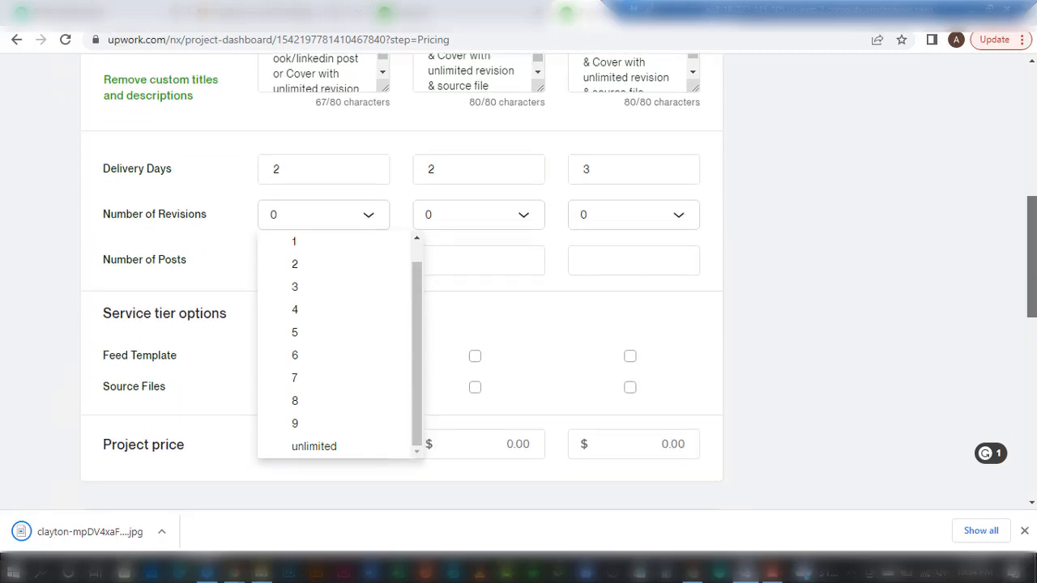
click(313, 452)
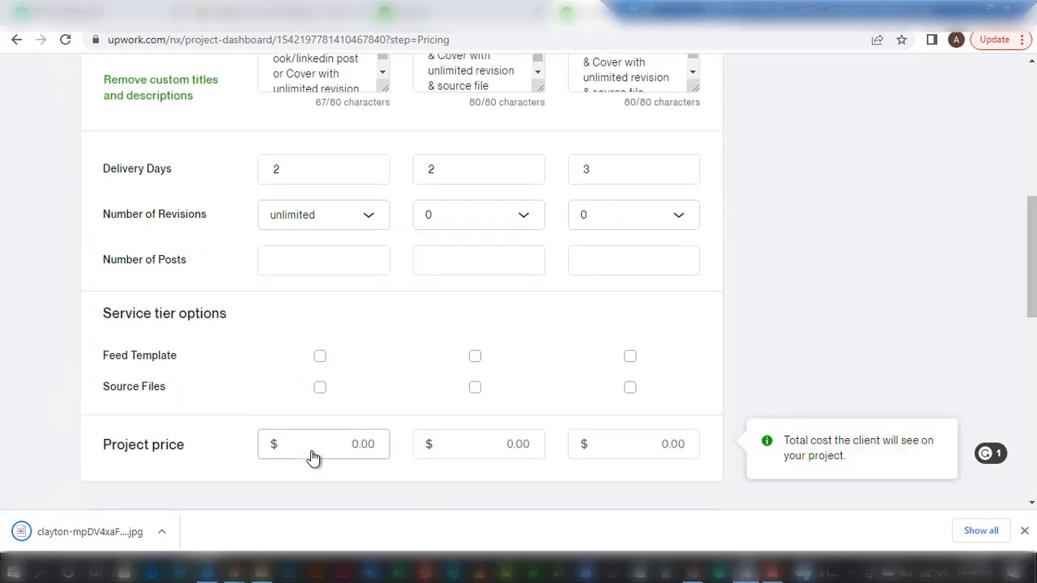
click(509, 215)
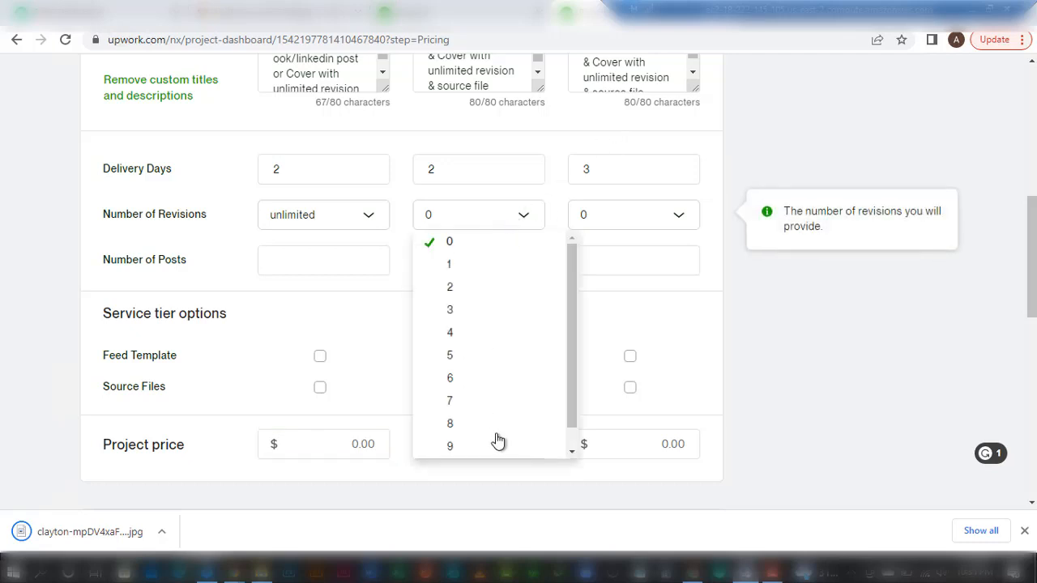
scroll(572, 413, down, 1)
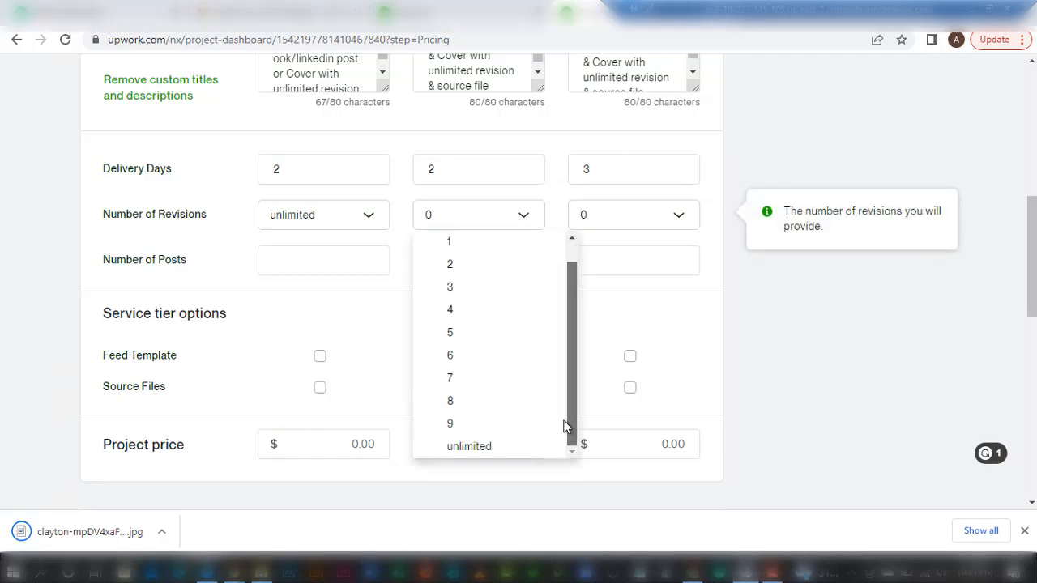
click(466, 446)
click(654, 220)
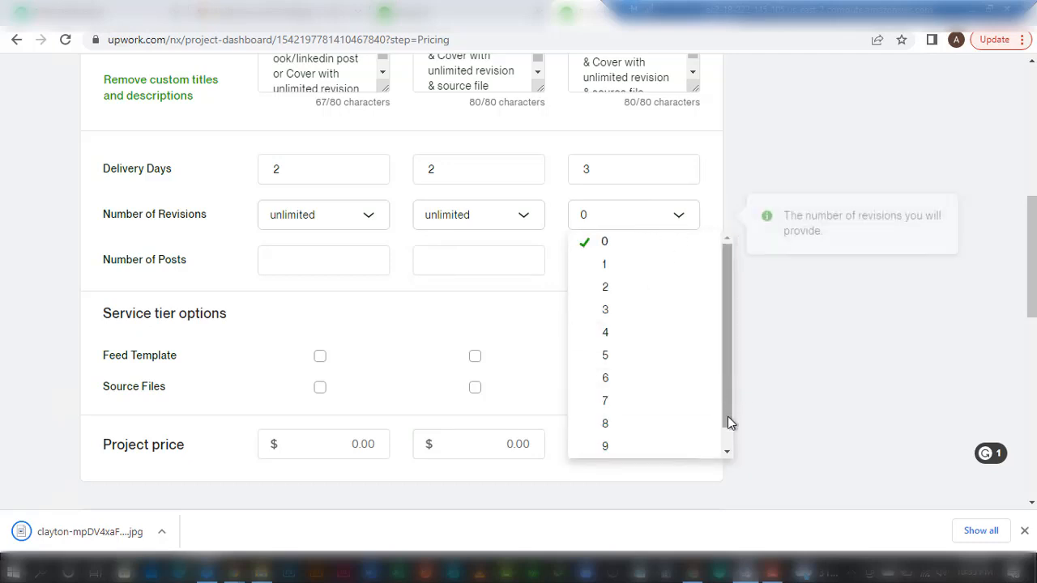
scroll(728, 422, down, 2)
click(619, 448)
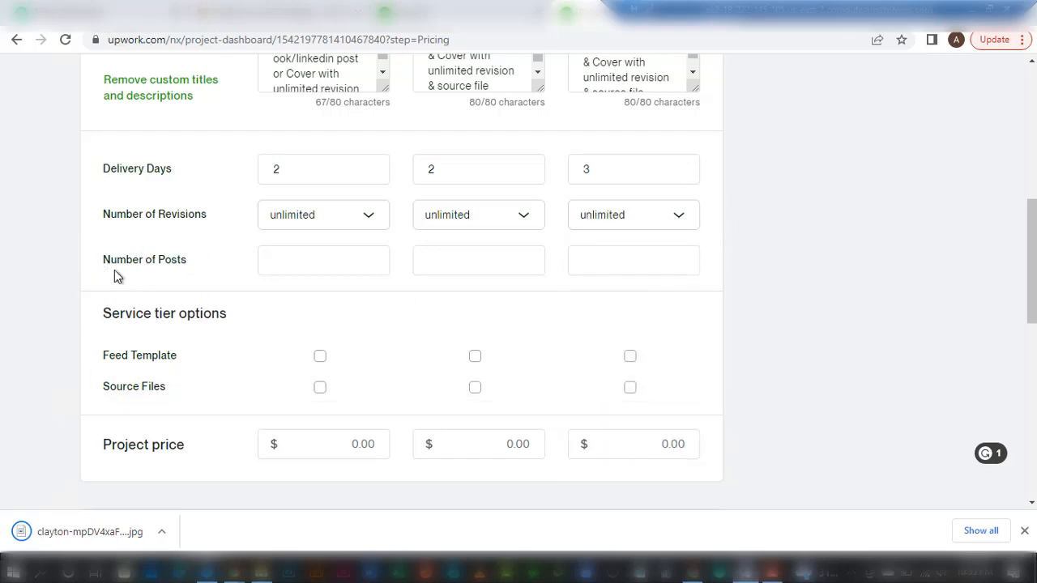
Set the number of posts to 1 for Starter, 1 for Standard and 2 for Advanced.
click(303, 266)
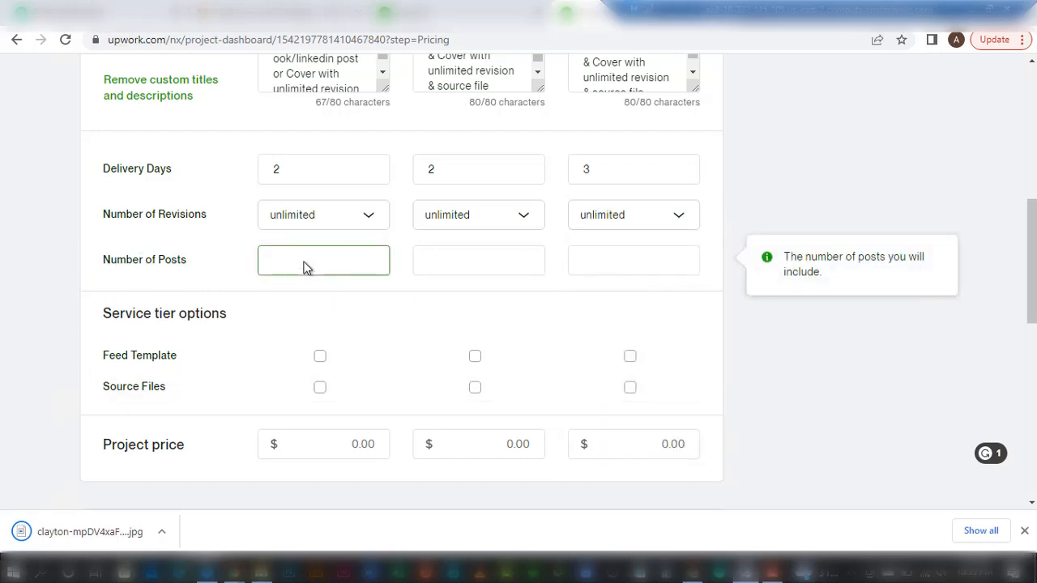
key(Tab)
key(Tab)
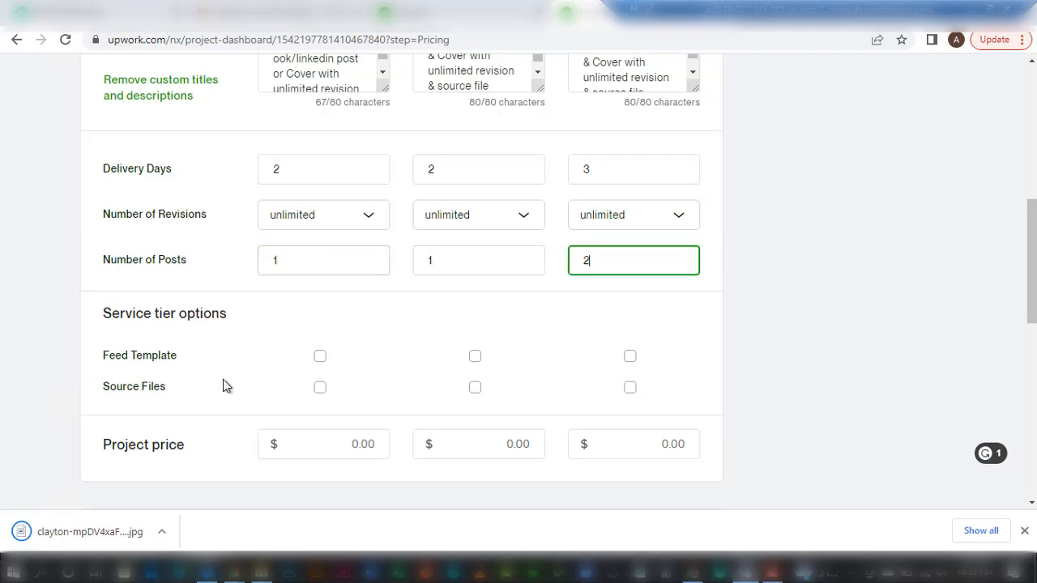
Include Feed Template in all three tiers and Source Files in the Standard and Advanced tiers only.
click(321, 358)
click(474, 357)
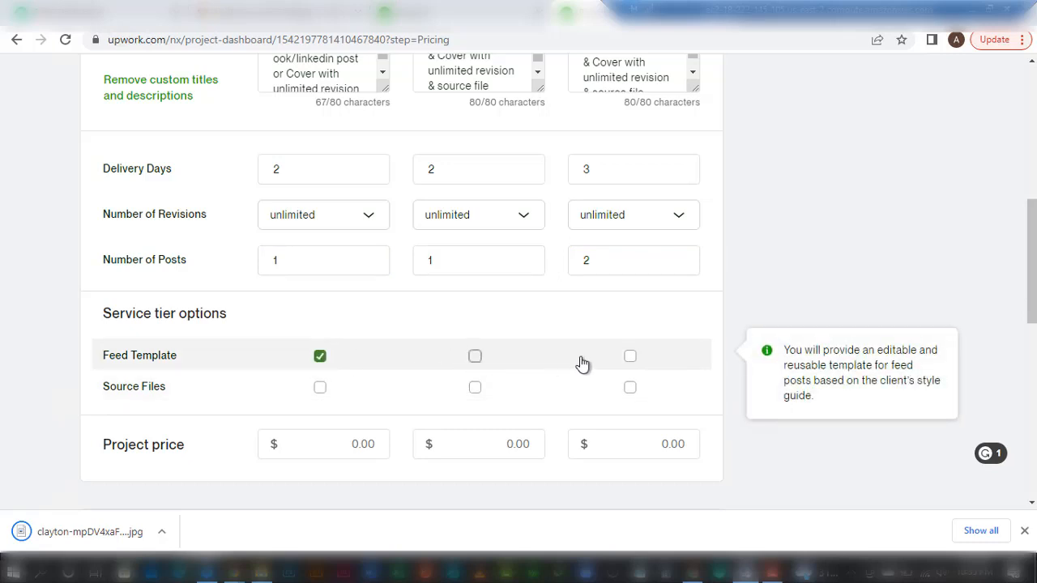
click(630, 357)
click(475, 387)
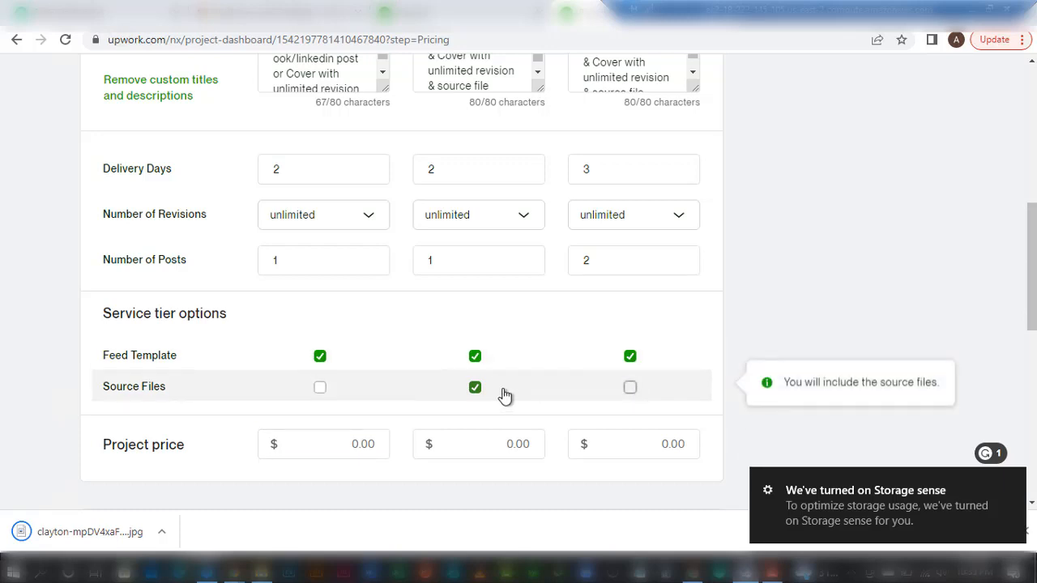
click(630, 389)
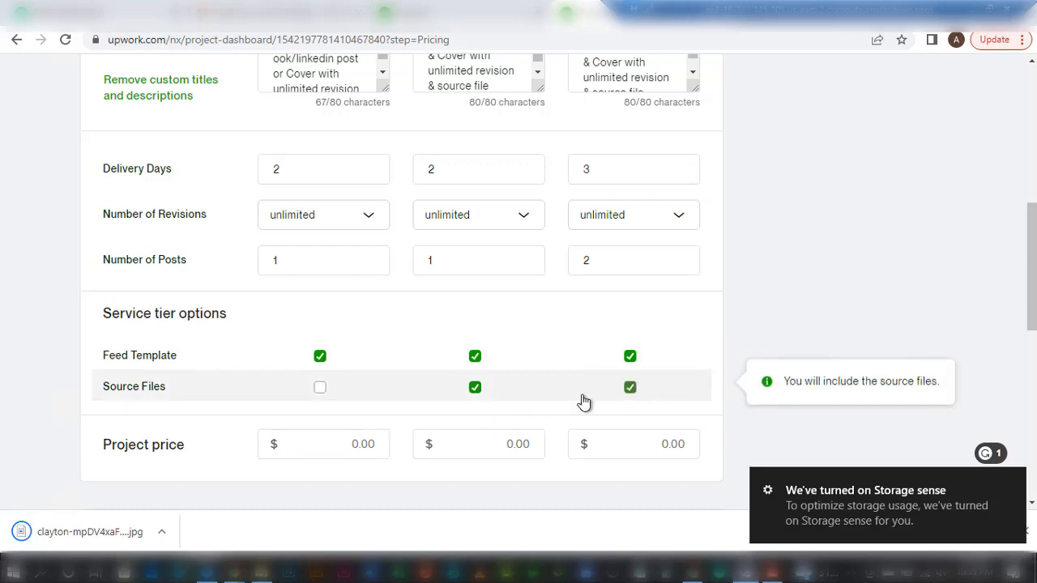
Check the custom descriptions of the Standard and Advanced tiers for the source file wording.
click(478, 74)
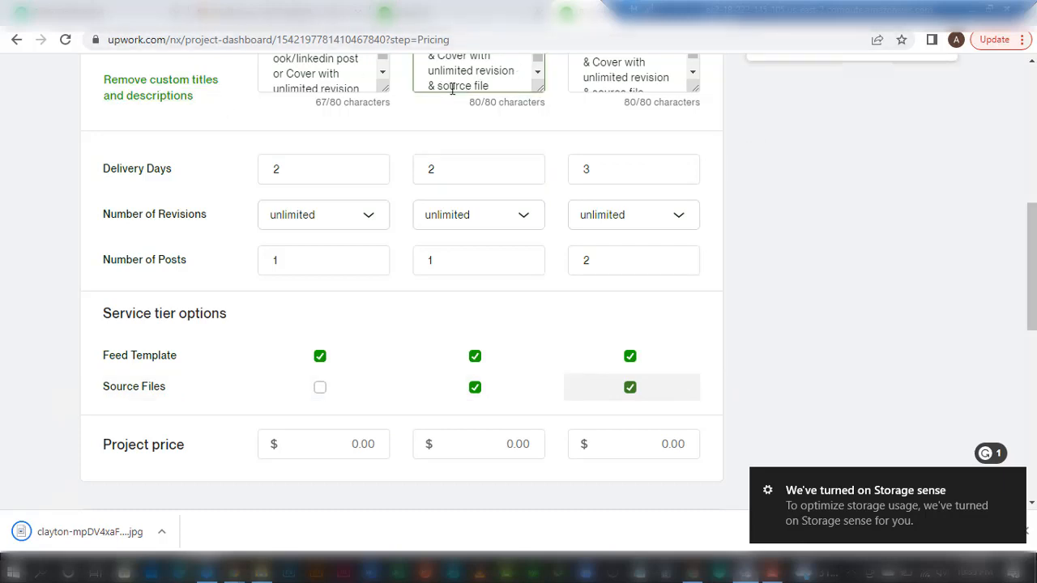
drag(439, 86, 505, 88)
click(473, 75)
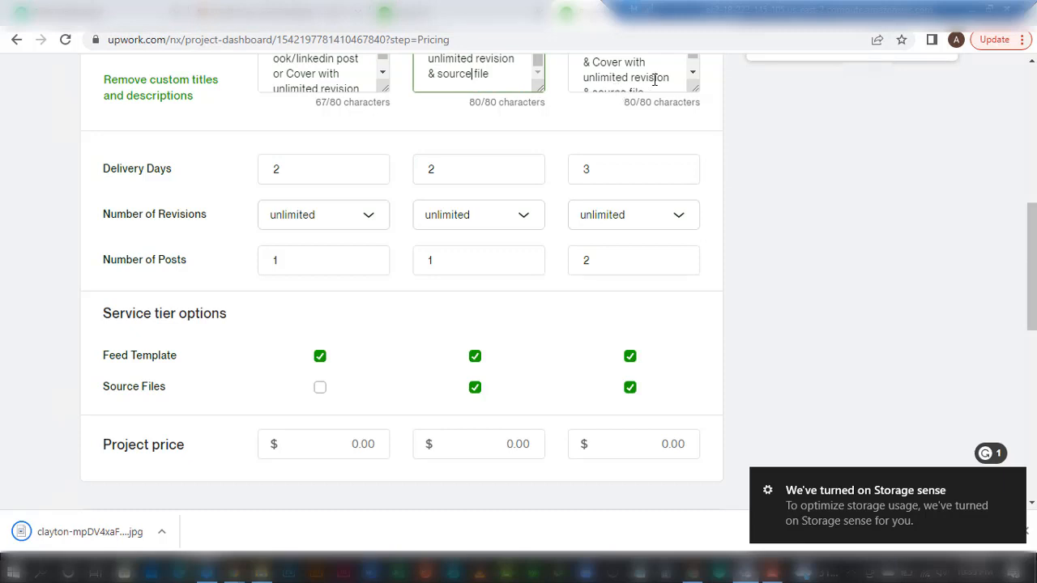
click(693, 72)
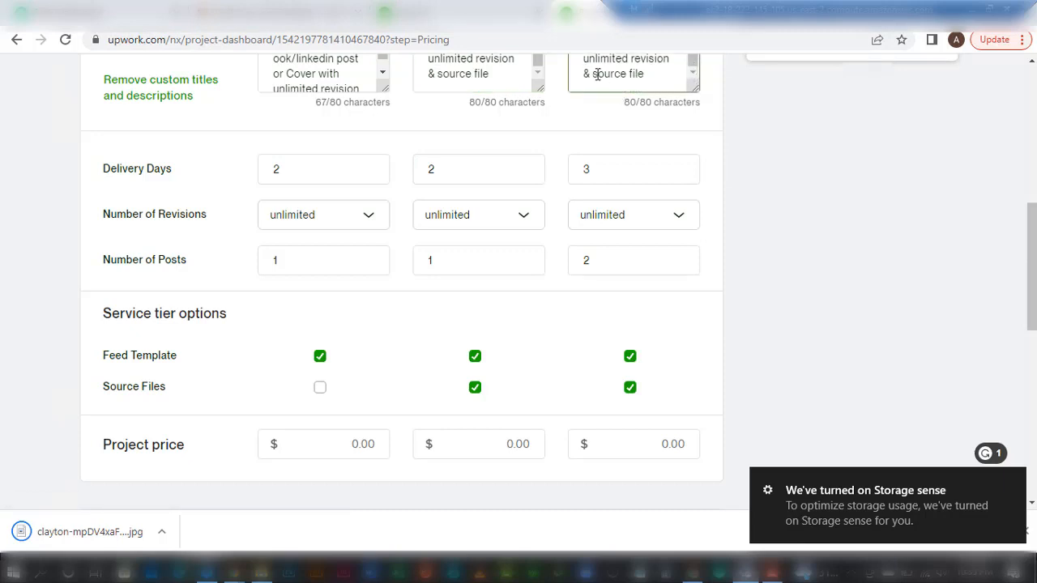
drag(598, 75, 667, 78)
click(491, 78)
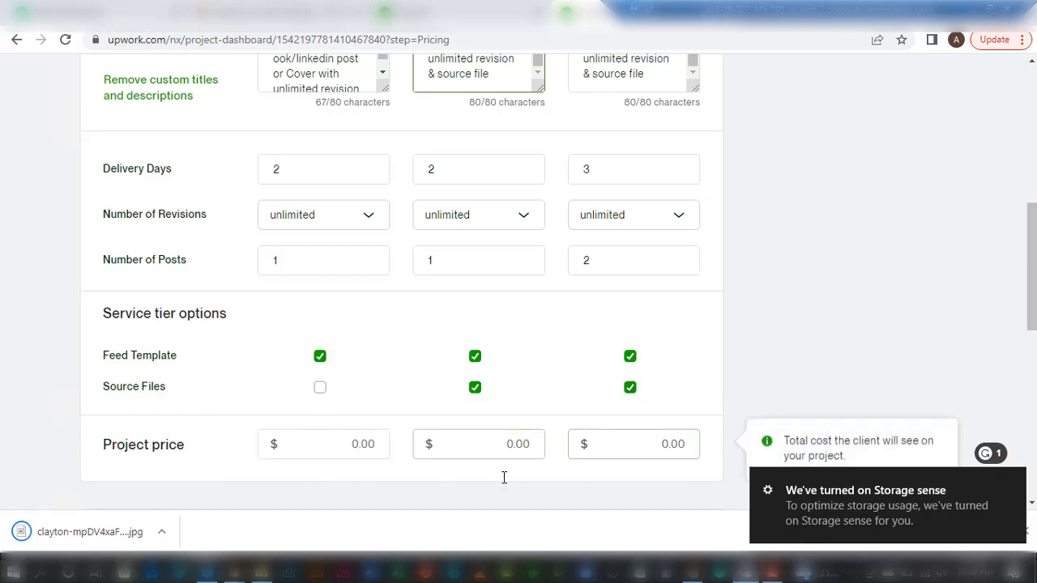
scroll(1032, 268, up, 1)
scroll(402, 282, up, 1)
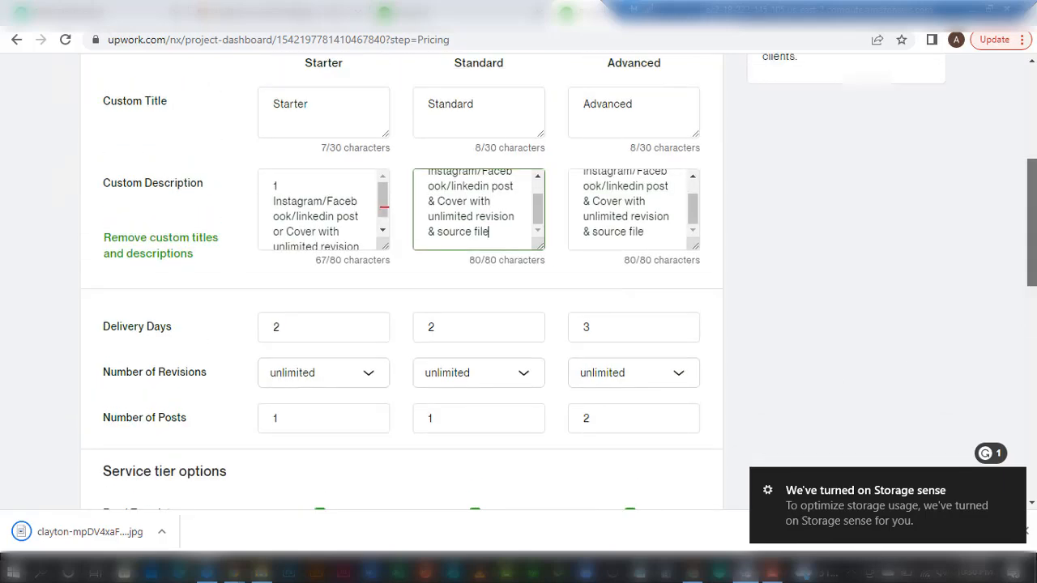
Set the project price to $5 for the Starter tier and $15 for the Standard tier.
scroll(1026, 300, down, 3)
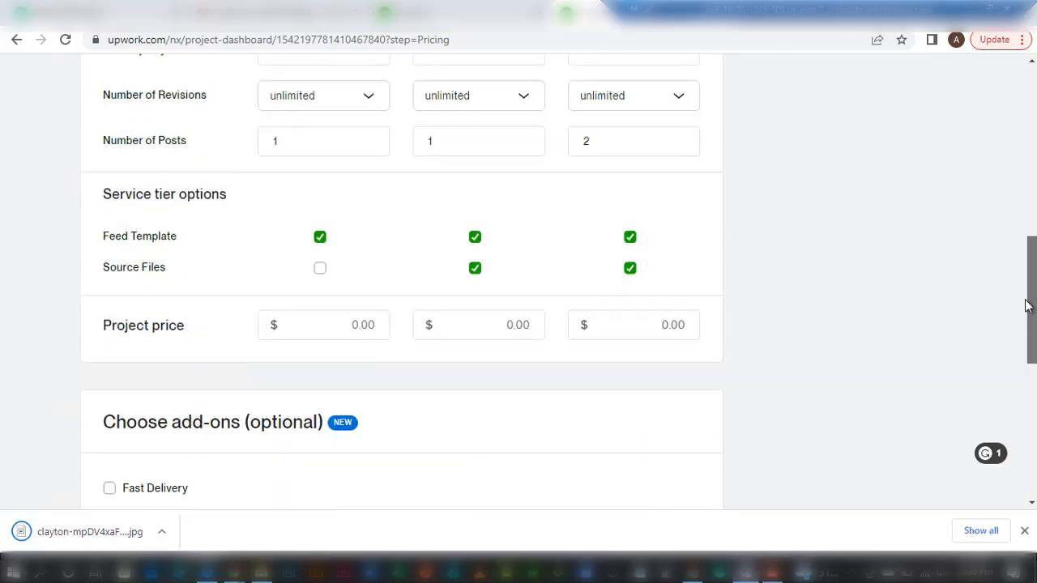
click(305, 343)
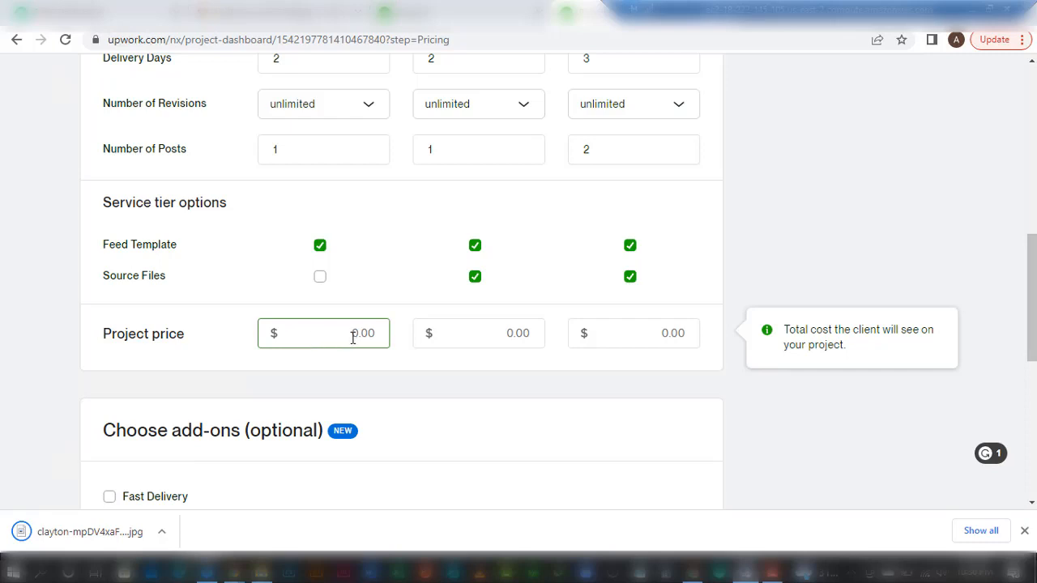
text(5)
key(Tab)
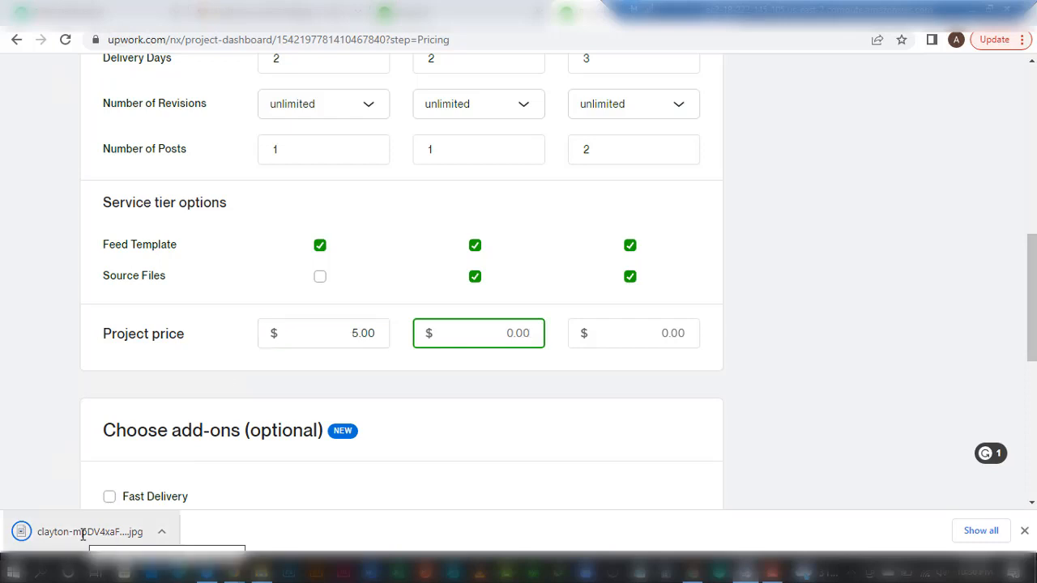
text(15)
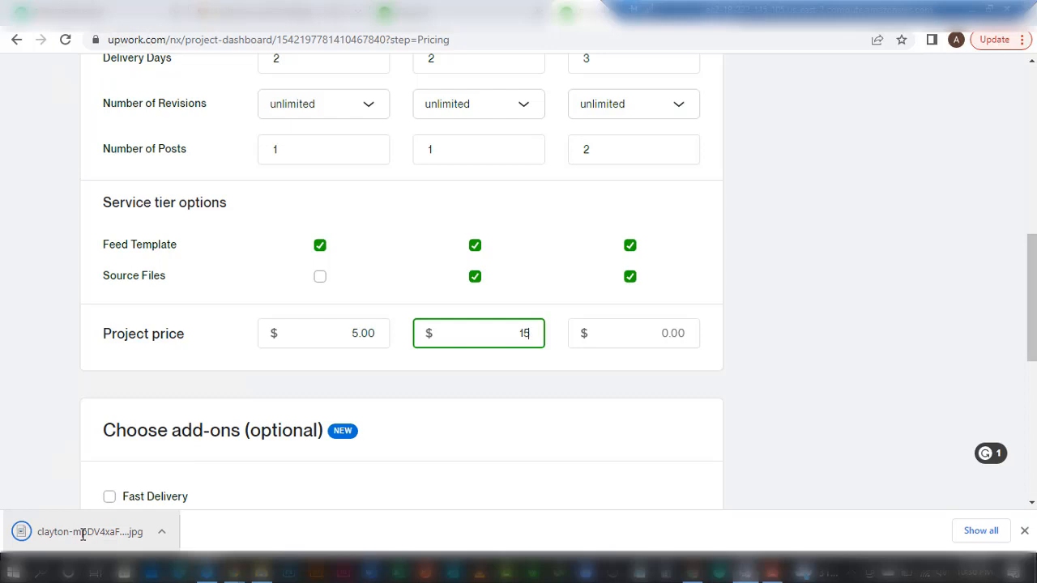
Set the project price to $25 for the Advanced tier.
key(Tab)
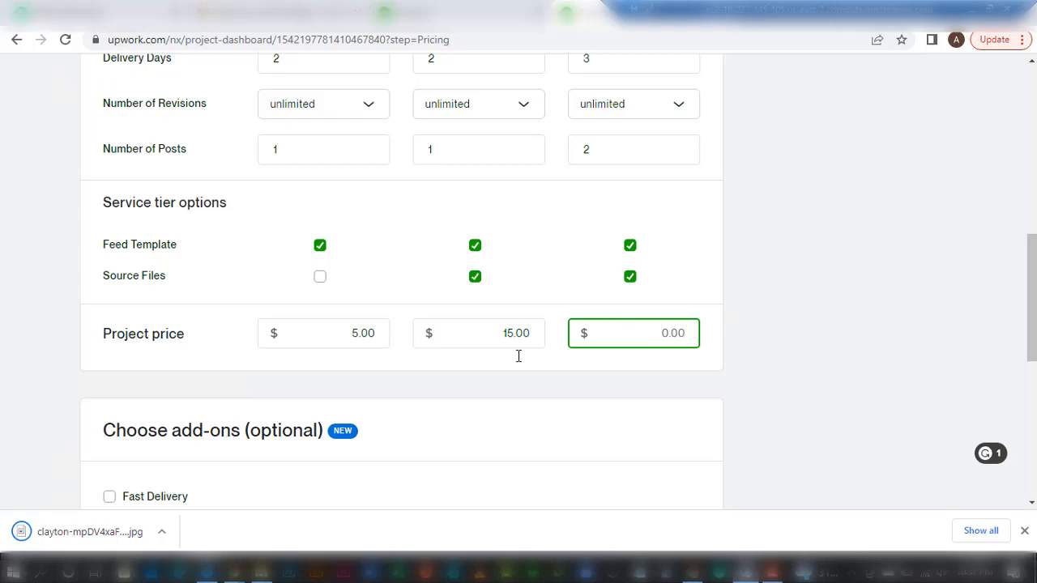
text(25)
Enable the Fast Delivery add-on and offer 1-day delivery for an extra $10 in the Starter tier.
scroll(1031, 299, down, 3)
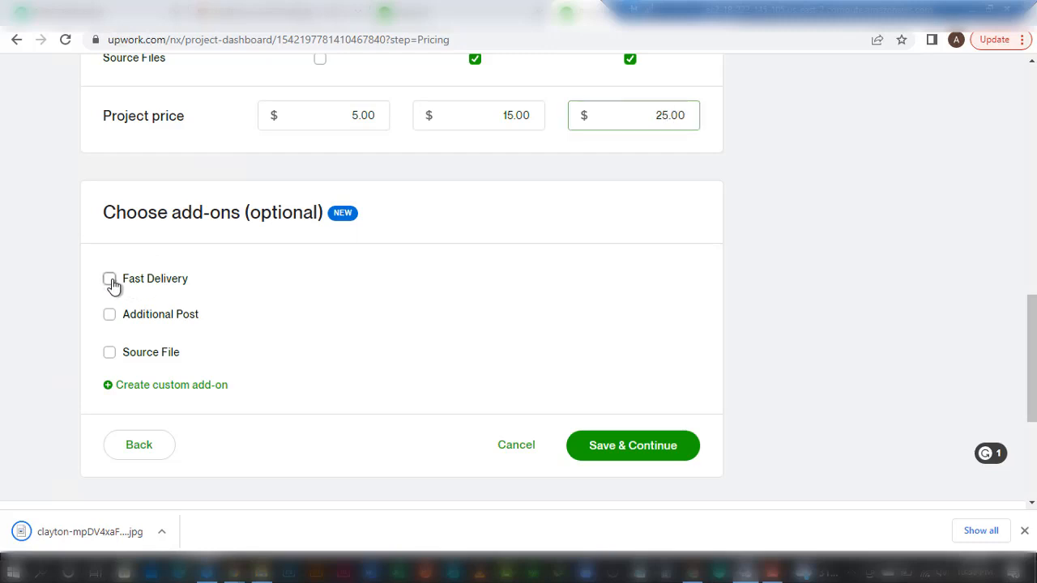
click(111, 282)
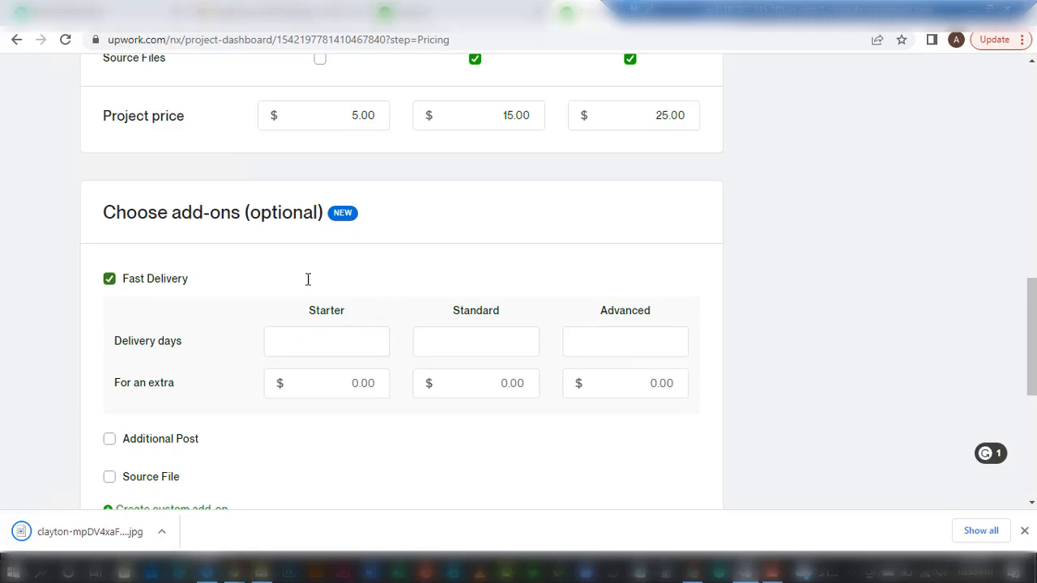
click(330, 347)
text(1)
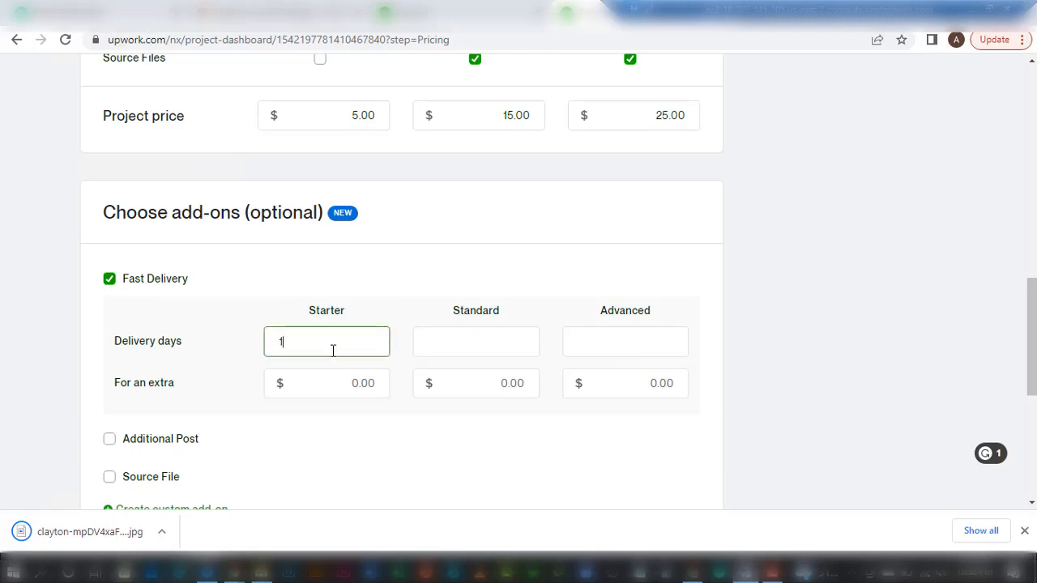
click(373, 388)
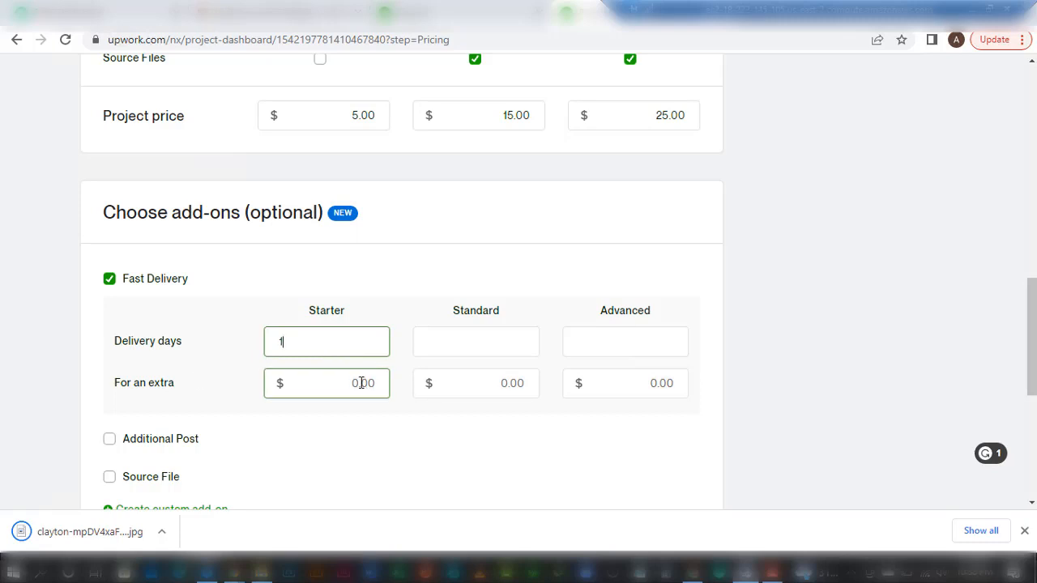
text(15)
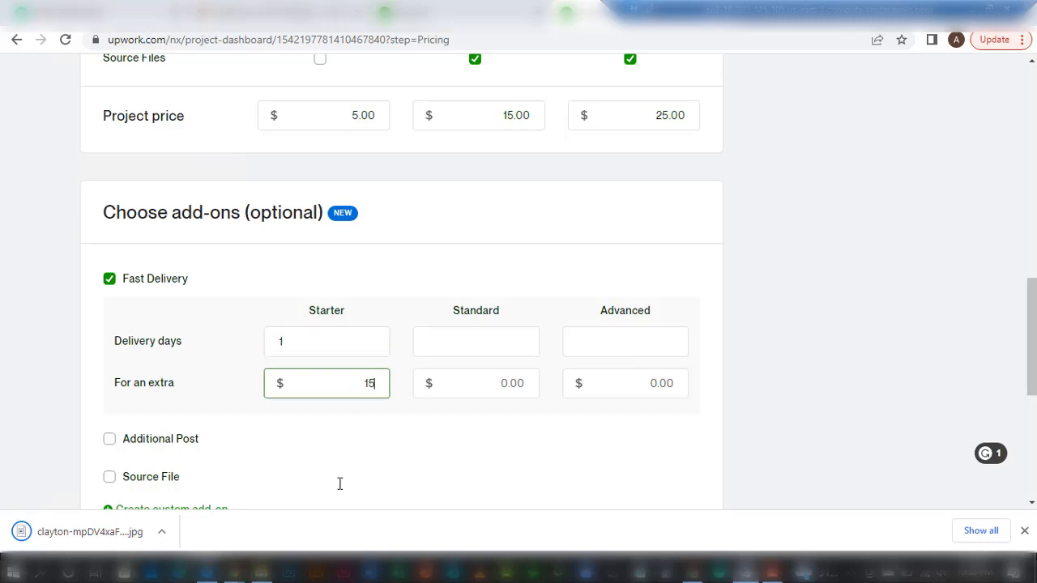
key(Tab)
click(359, 383)
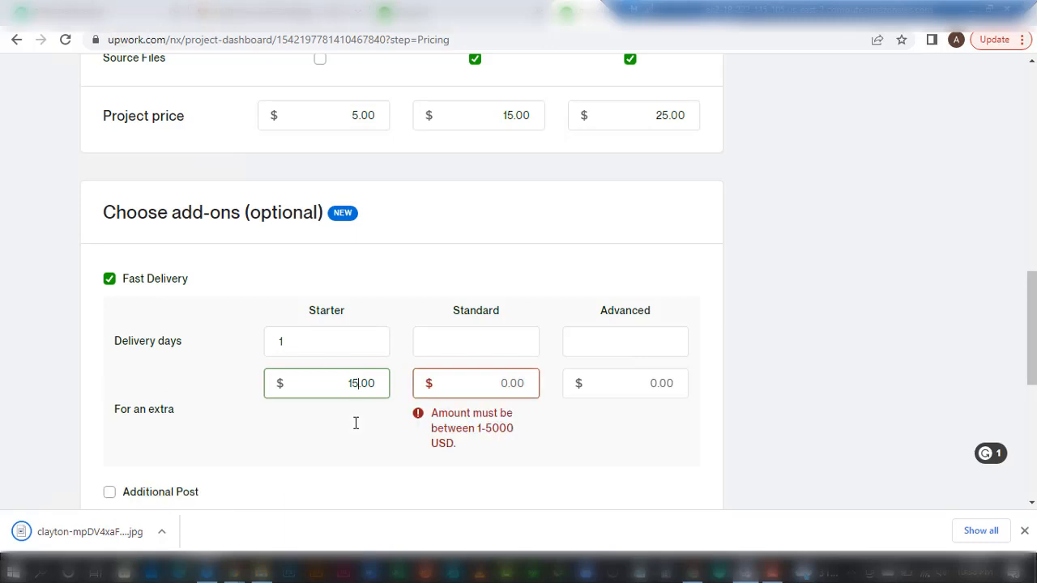
key(BackSpace)
text(0)
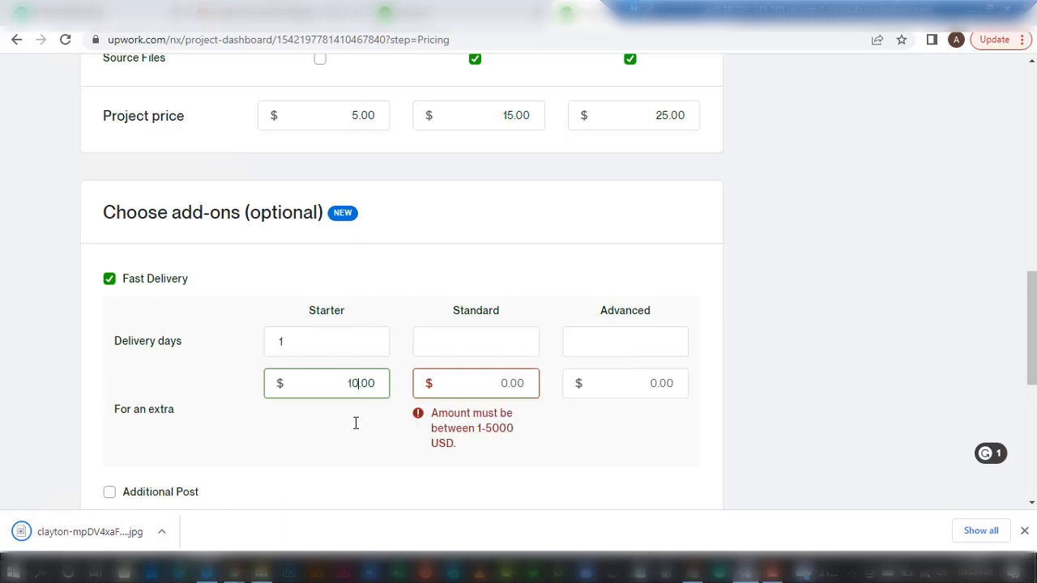
Set Fast Delivery for the Standard tier to 1 day for an extra $15.
click(477, 333)
text(1)
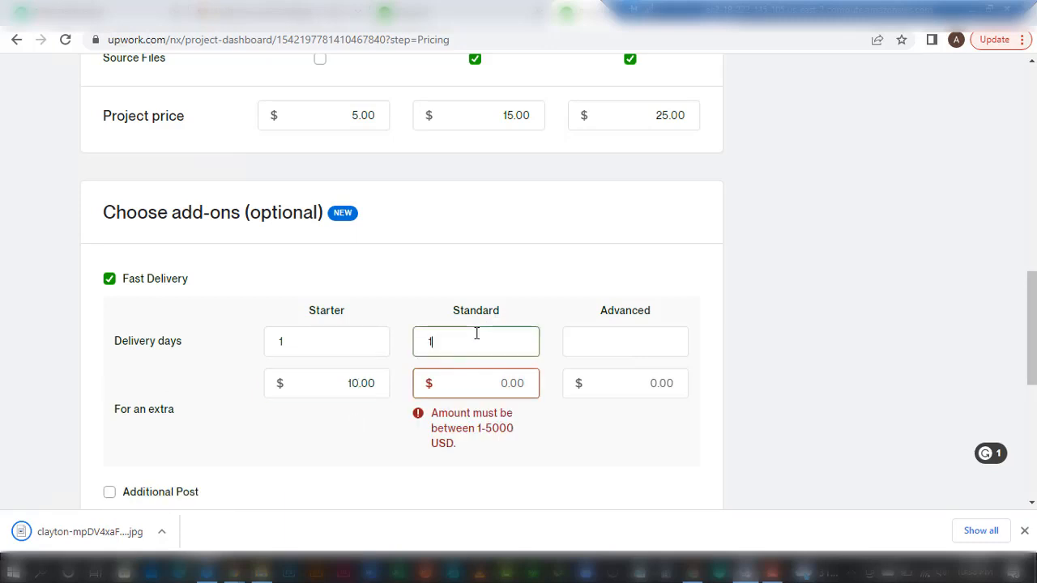
click(497, 384)
text(15)
key(Tab)
Set Fast Delivery for the Advanced tier to 2 days for an extra $20.
click(631, 350)
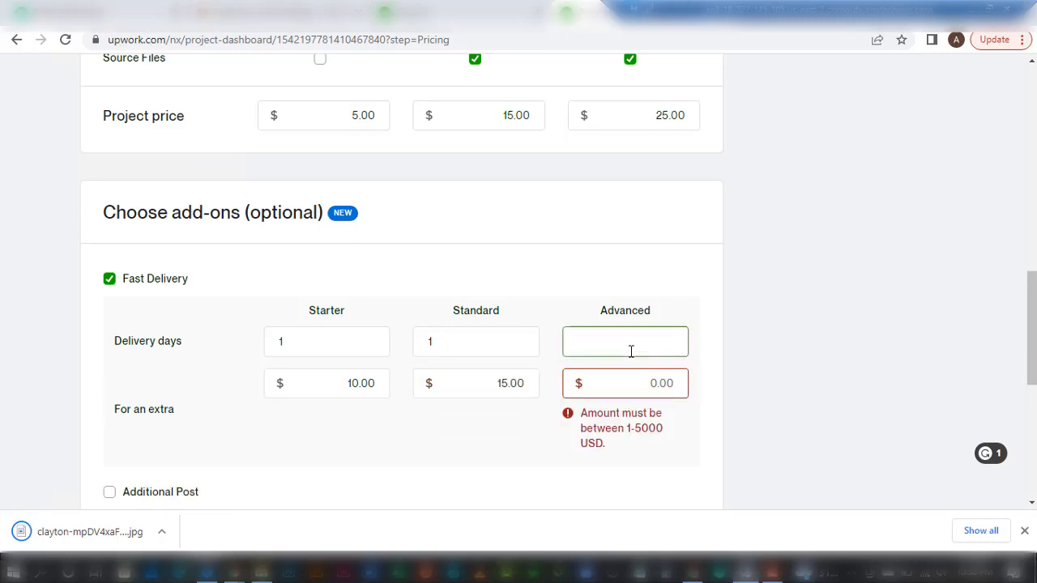
text(2)
click(645, 386)
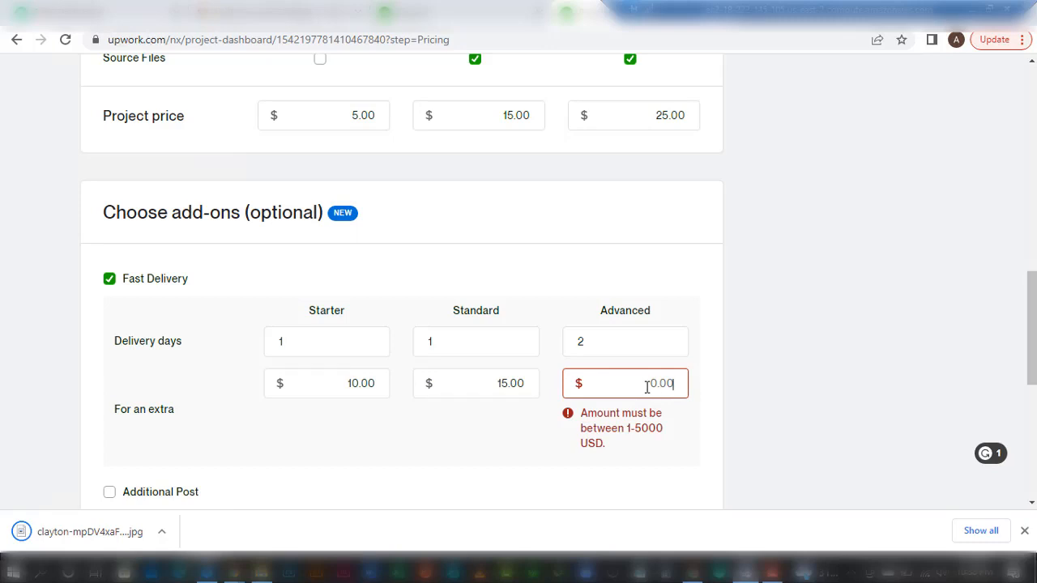
text(20)
key(Tab)
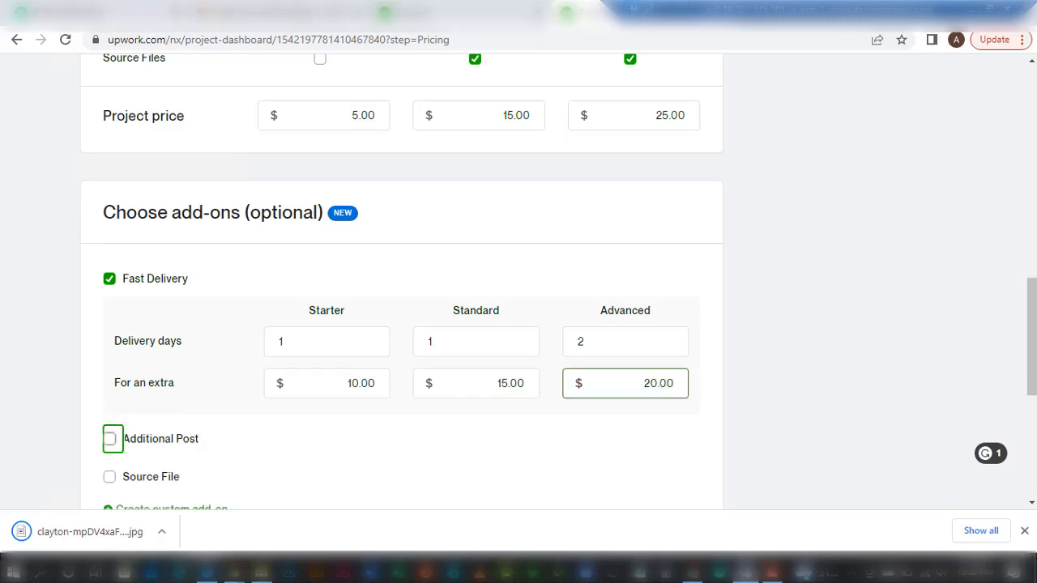
Enable the Additional Post add-on for an extra $5 with 1 additional day.
scroll(405, 324, down, 1)
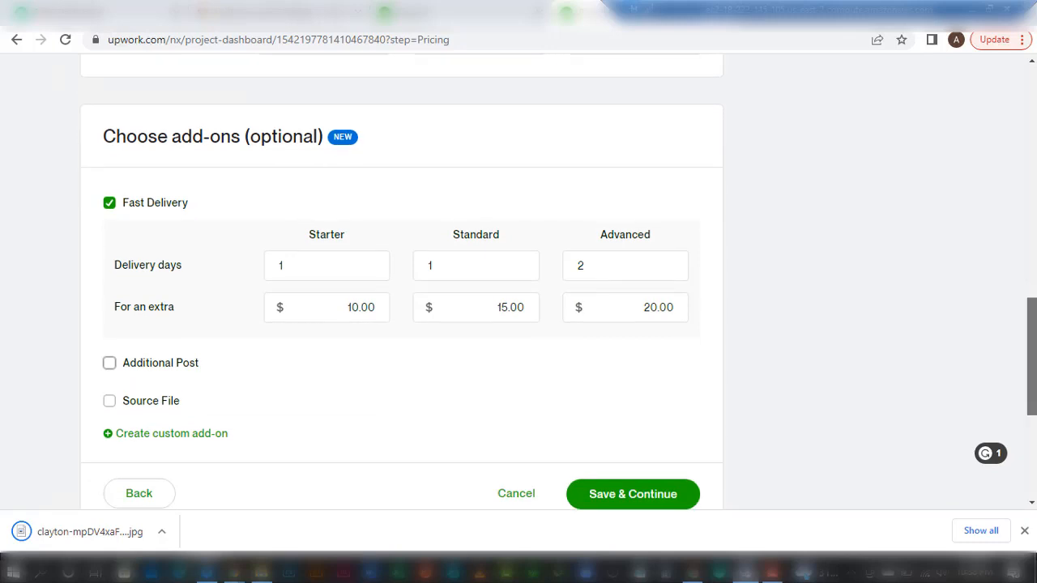
click(109, 366)
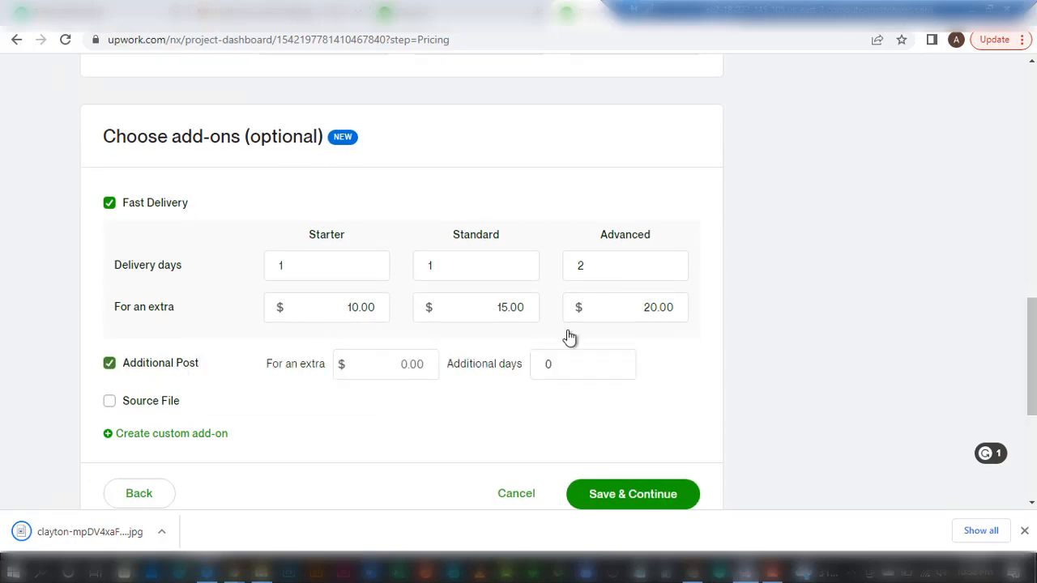
scroll(1032, 335, up, 3)
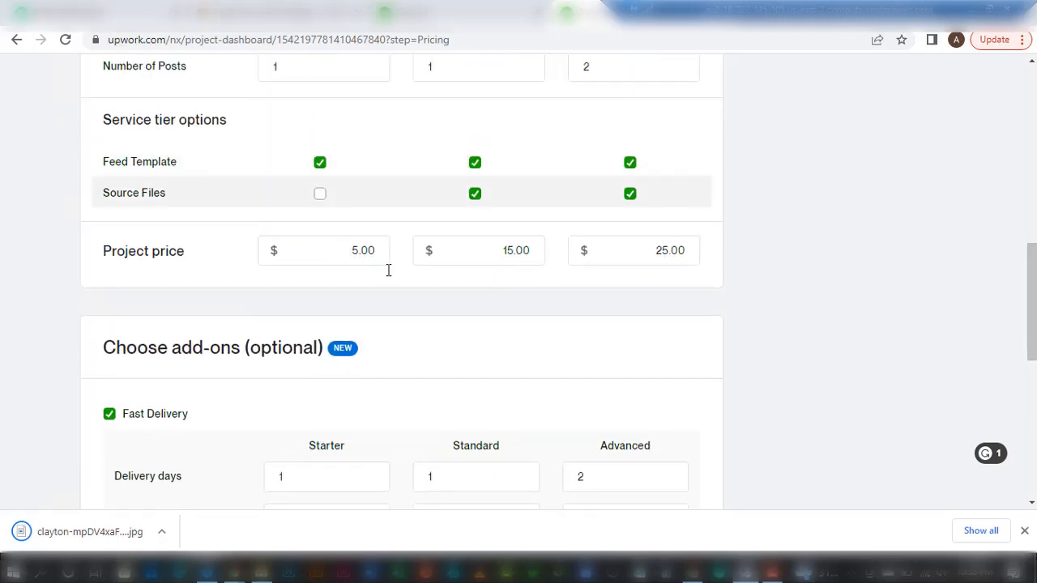
scroll(1034, 374, down, 3)
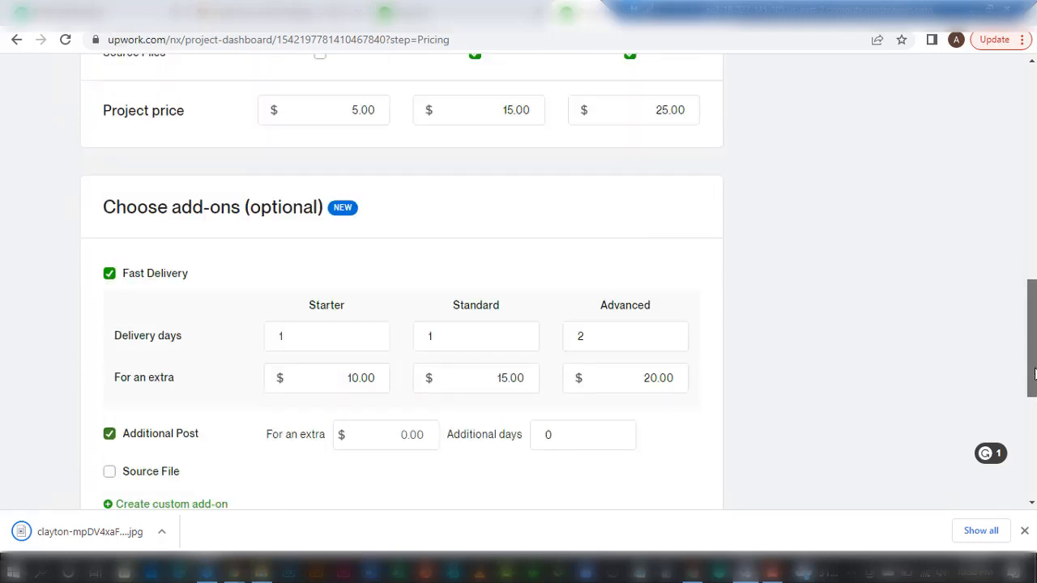
click(408, 311)
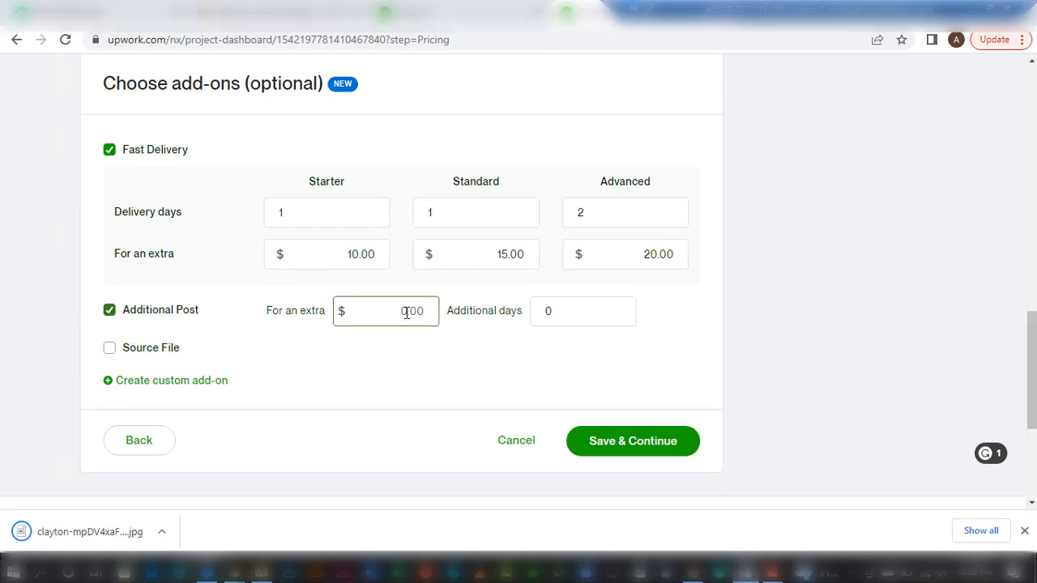
key(BackSpace)
key(BackSpace)
key(BackSpace)
key(BackSpace)
text(5)
key(Tab)
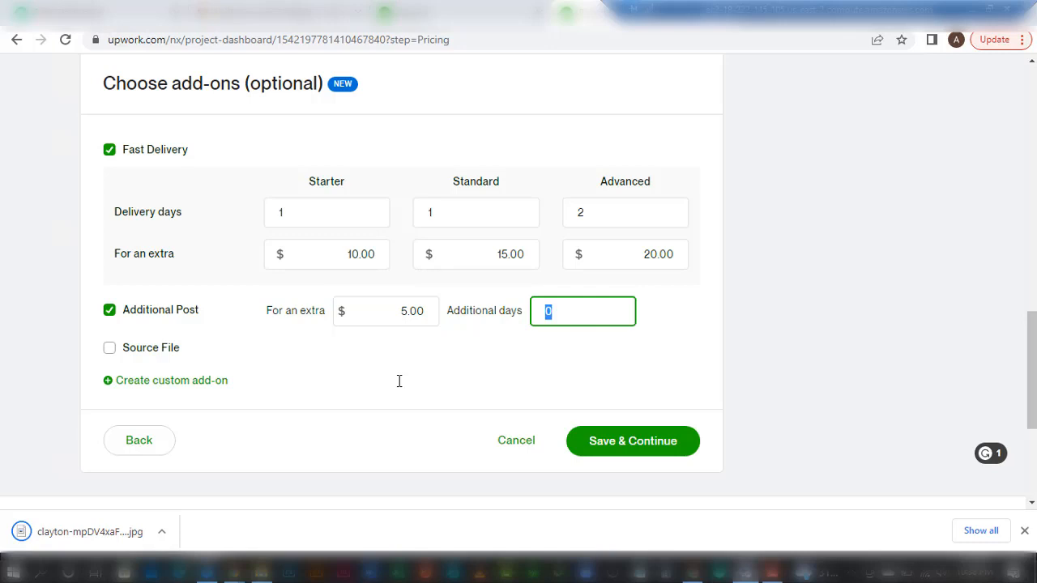
text(1)
click(492, 350)
click(417, 311)
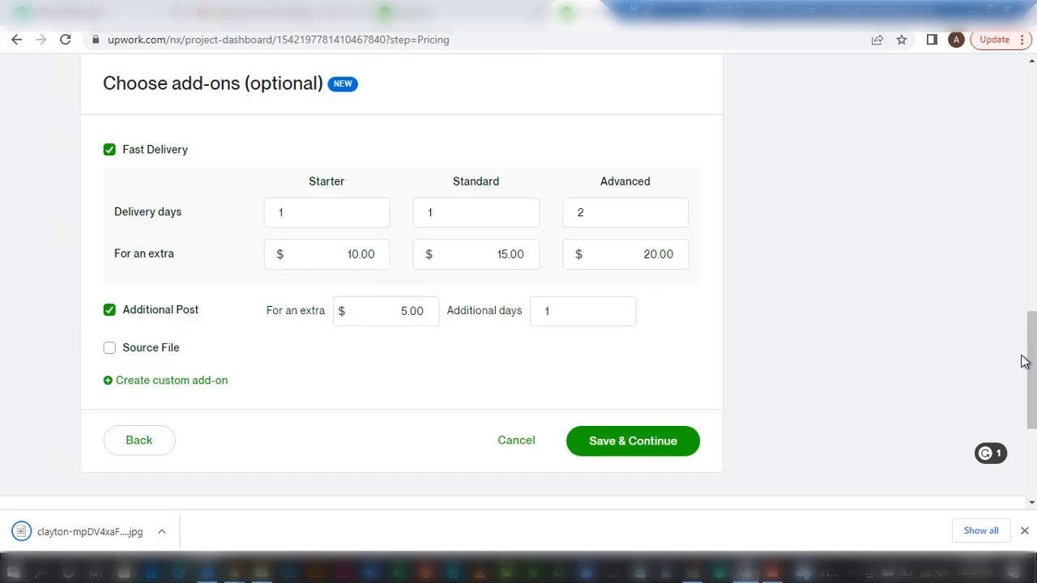
Enable the Source File add-on for an extra $10, then save the pricing and continue to the gallery stage.
drag(1026, 359, 1033, 270)
scroll(1033, 260, up, 3)
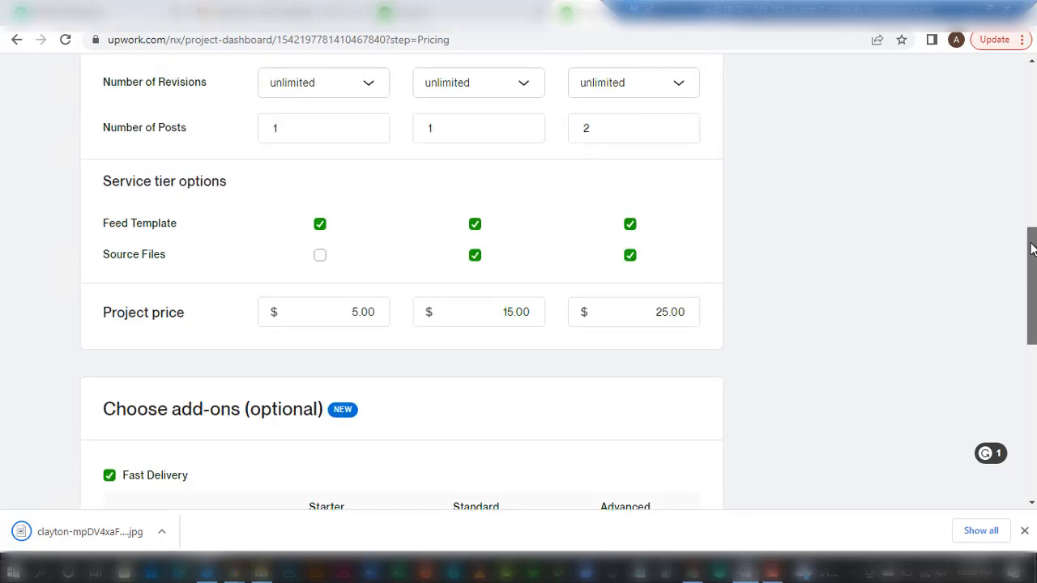
scroll(1033, 249, down, 6)
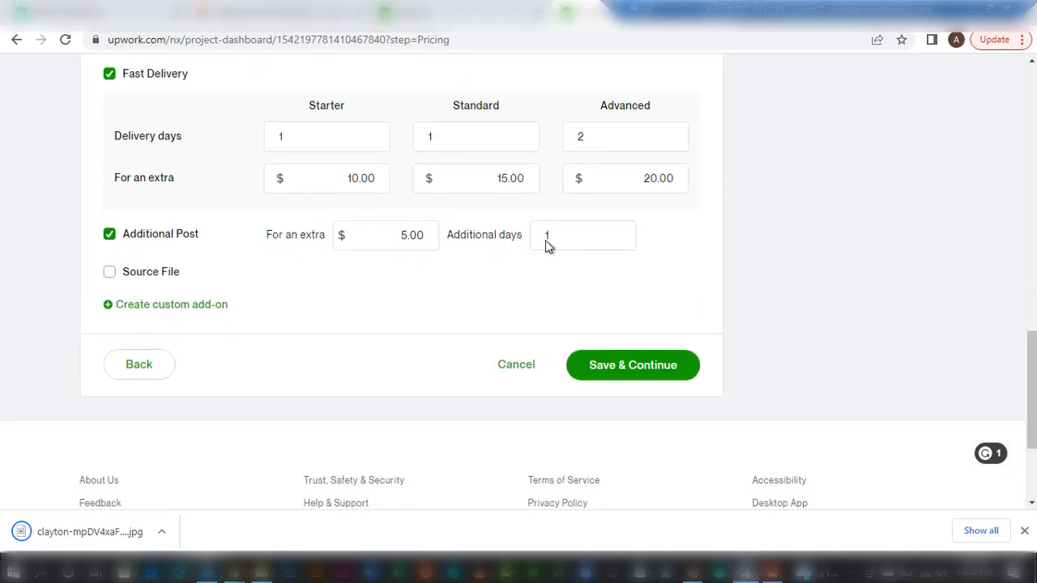
click(581, 234)
click(96, 278)
click(111, 276)
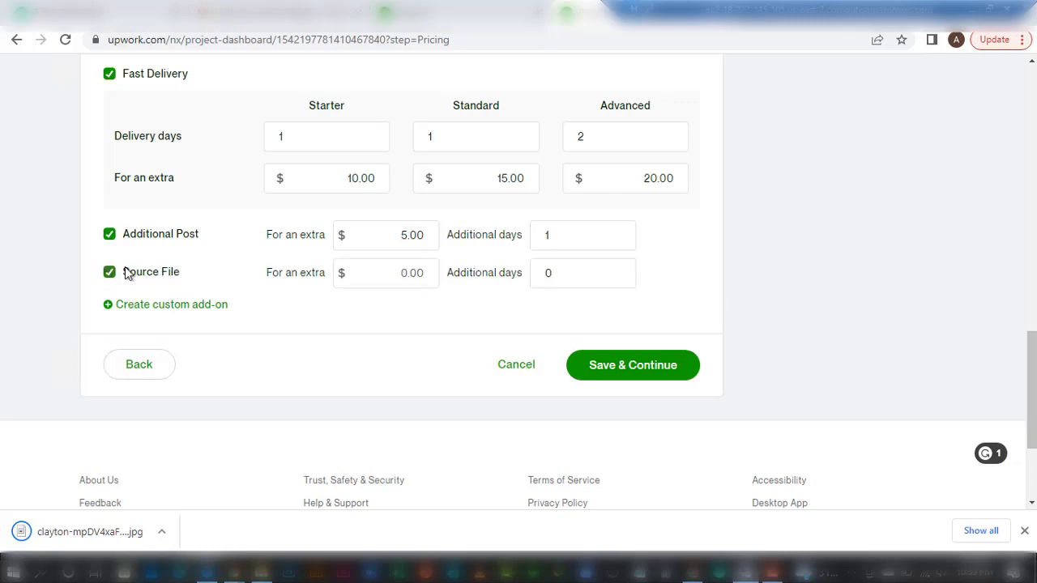
click(388, 270)
click(375, 270)
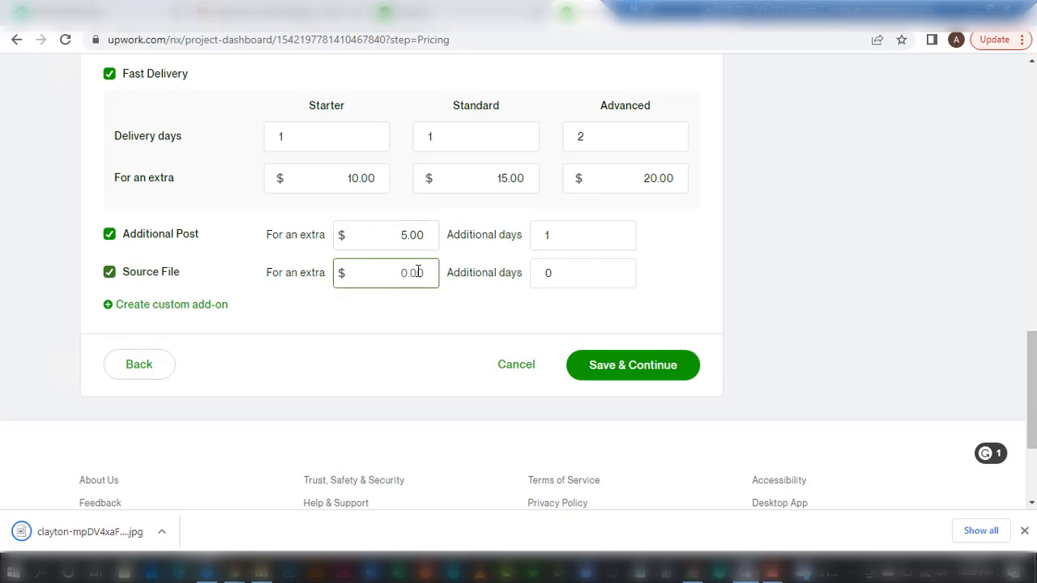
text(10)
click(644, 373)
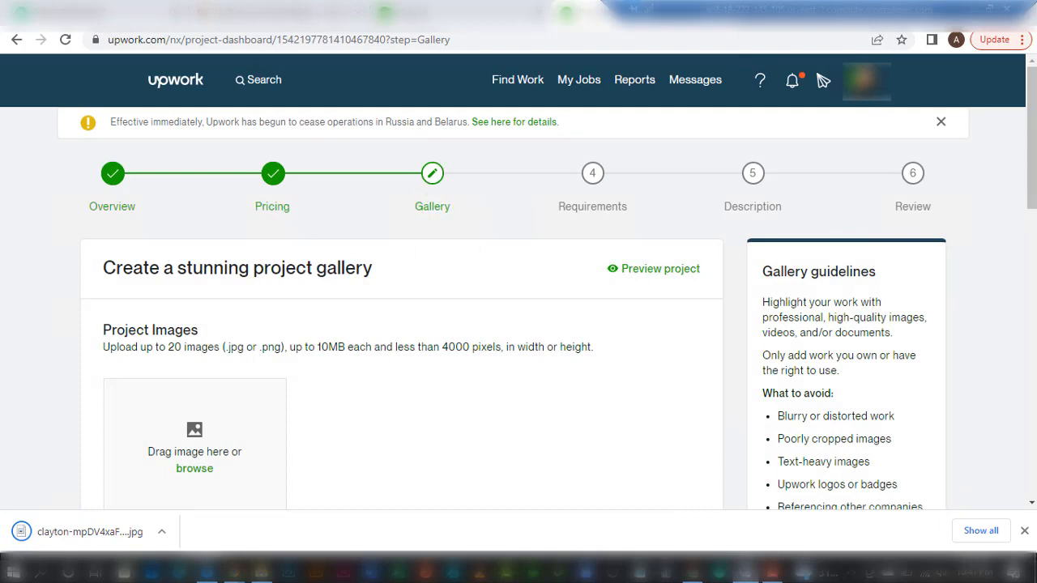
Switch to Paint and examine the whole Instagram, FB, LinkedIn Post & Covers image, from its sample designs to its feature list.
drag(1032, 162, 1032, 217)
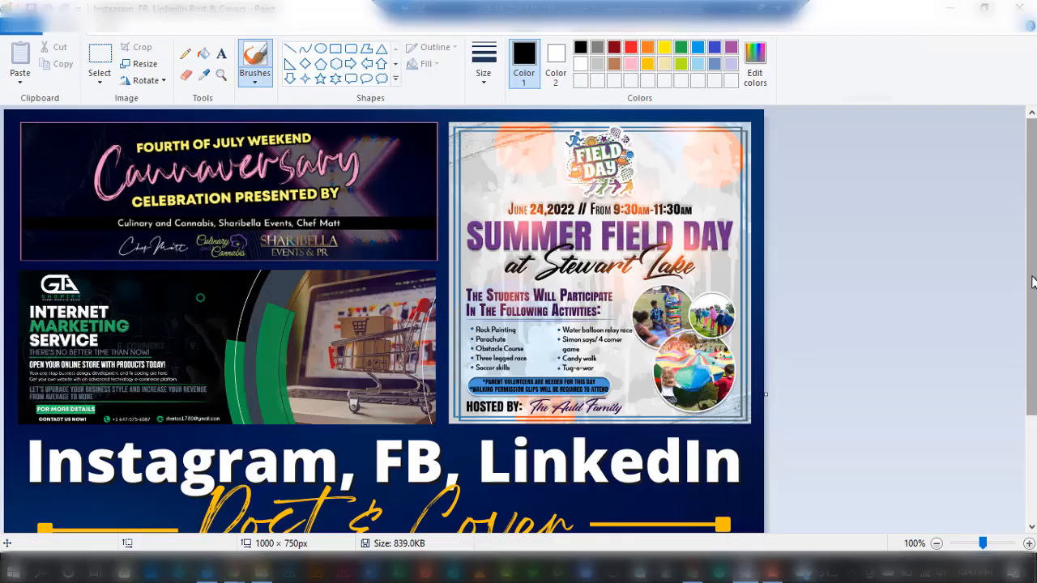
drag(1032, 285, 1032, 392)
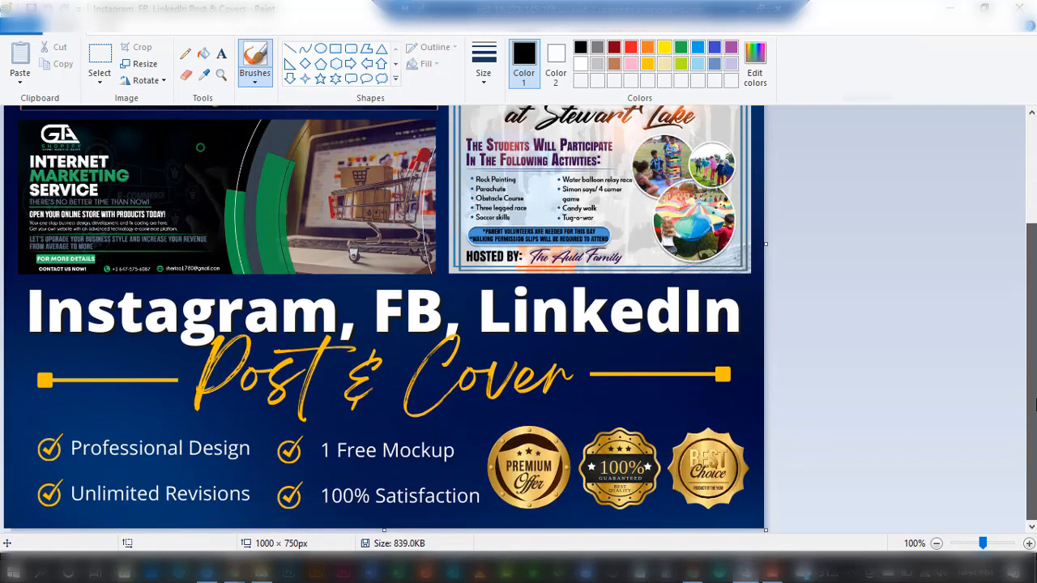
scroll(1025, 275, up, 3)
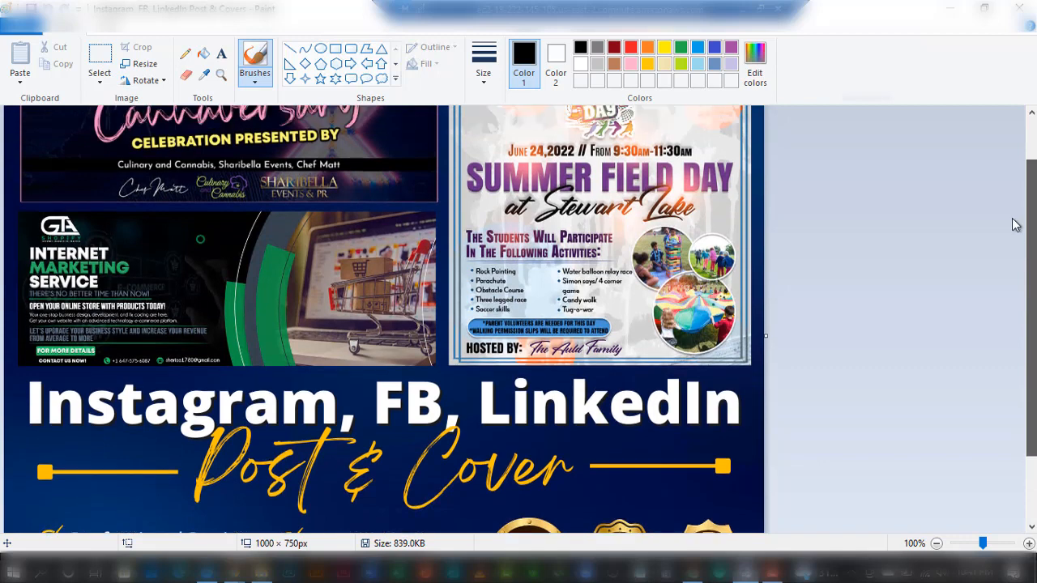
scroll(1013, 202, up, 2)
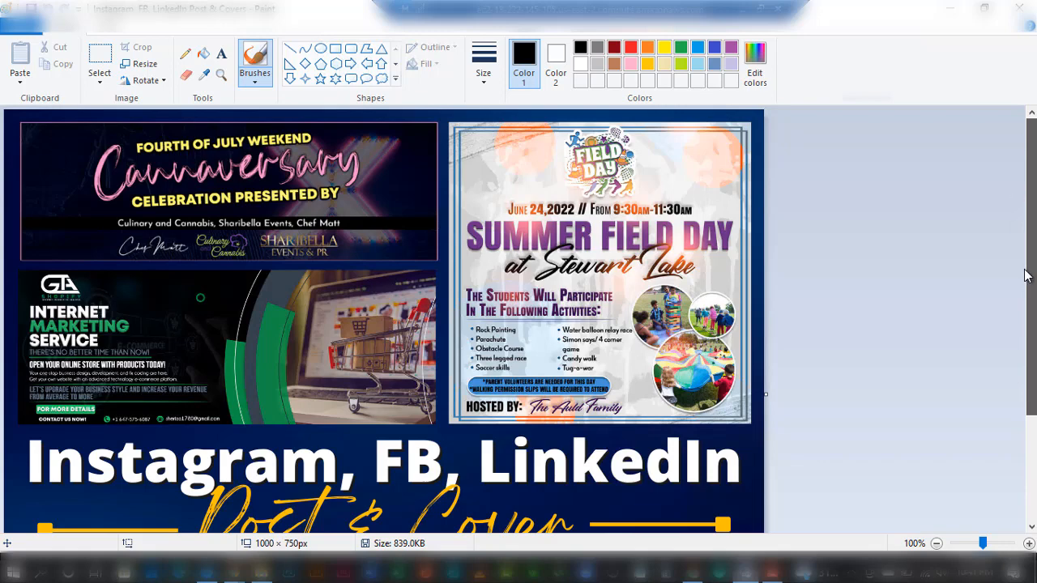
scroll(1029, 275, down, 3)
scroll(1026, 348, down, 2)
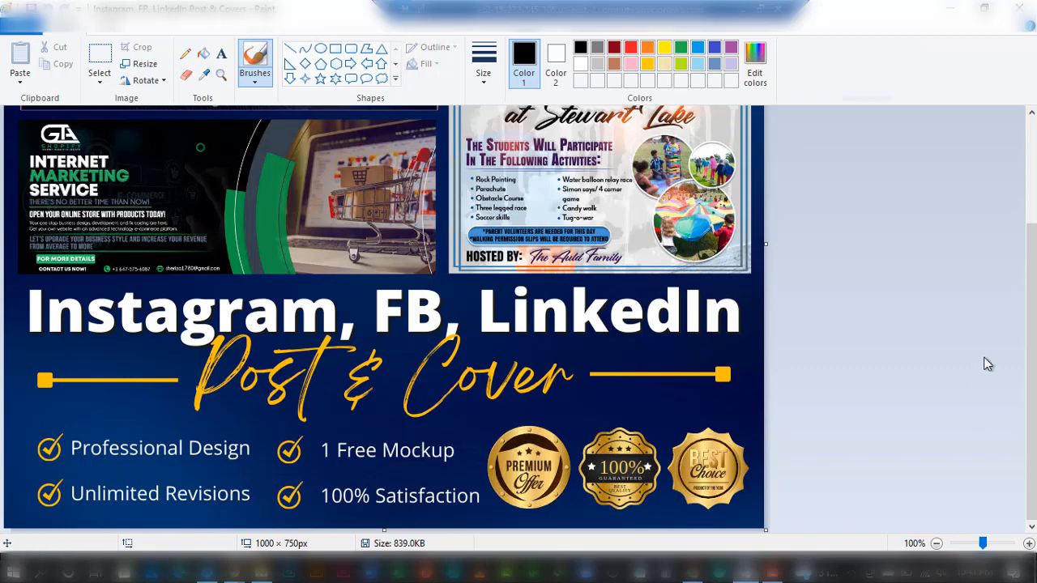
scroll(211, 293, up, 3)
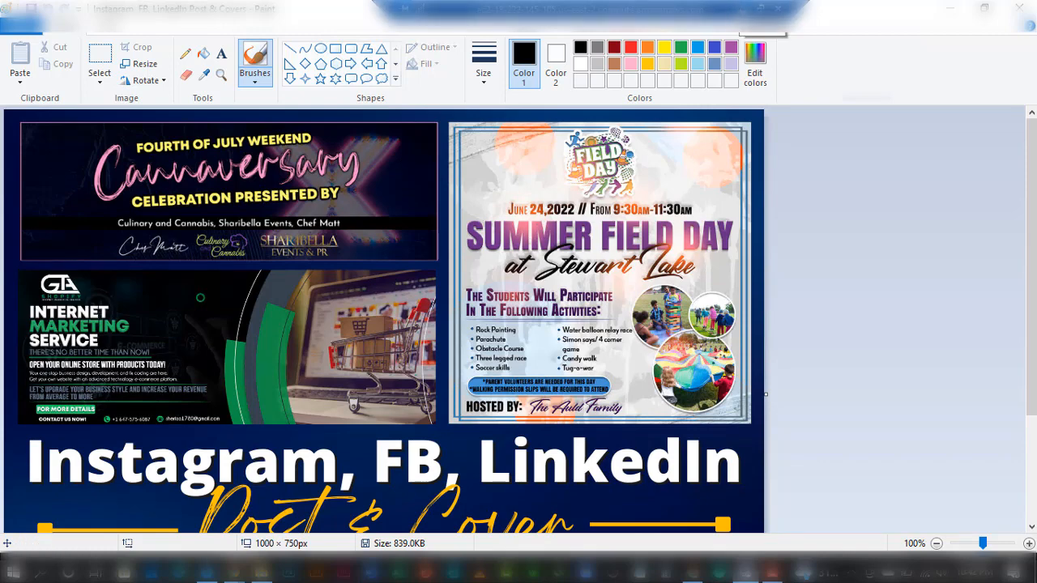
Switch back to the browser, choose "Instagram, FB, LinkedIn Post & Covers" as a project image and expand its crop frame to the full picture.
key(alt+Tab)
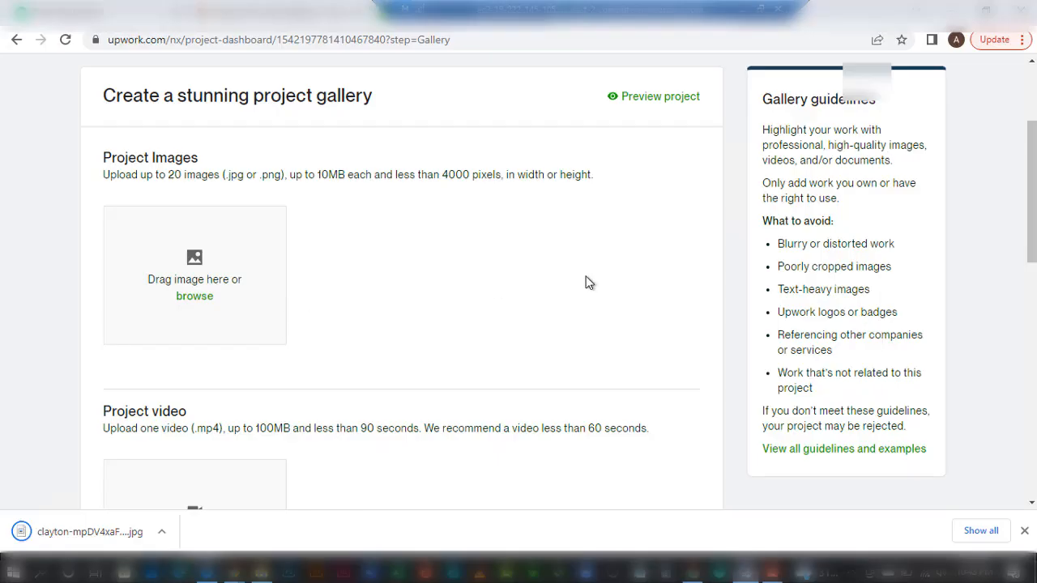
click(195, 297)
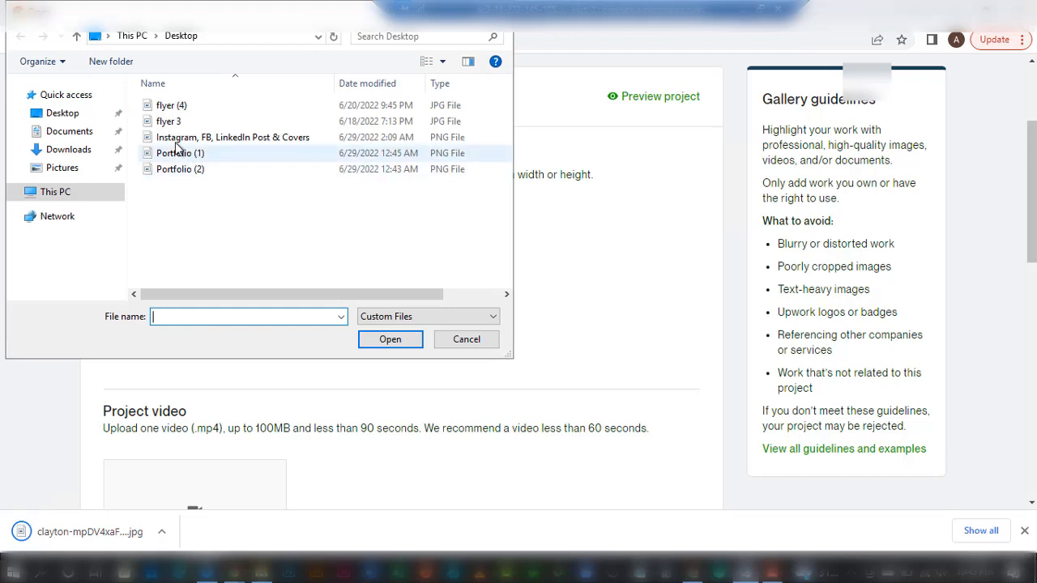
click(235, 136)
click(396, 342)
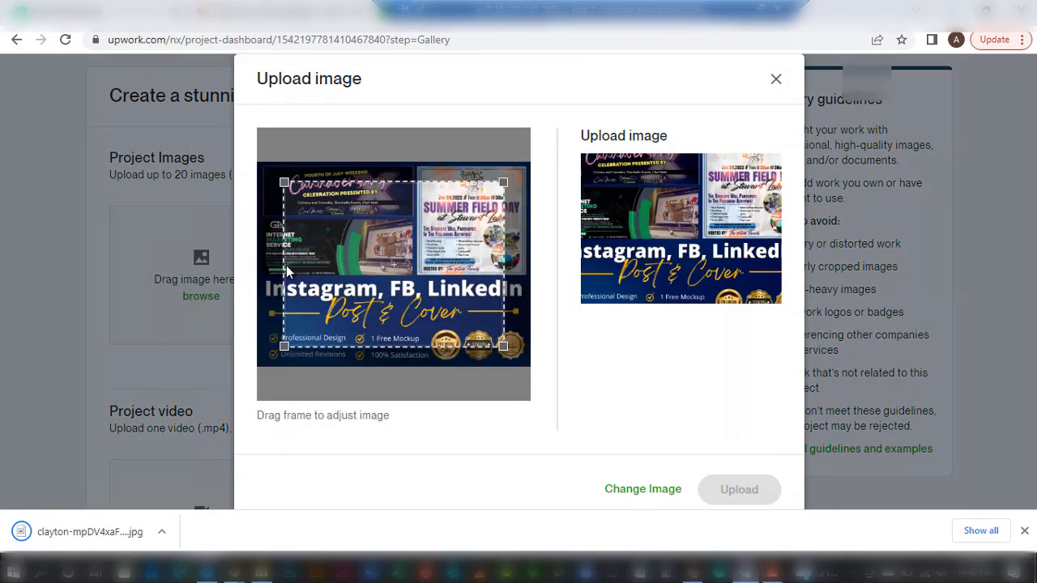
drag(497, 347, 567, 403)
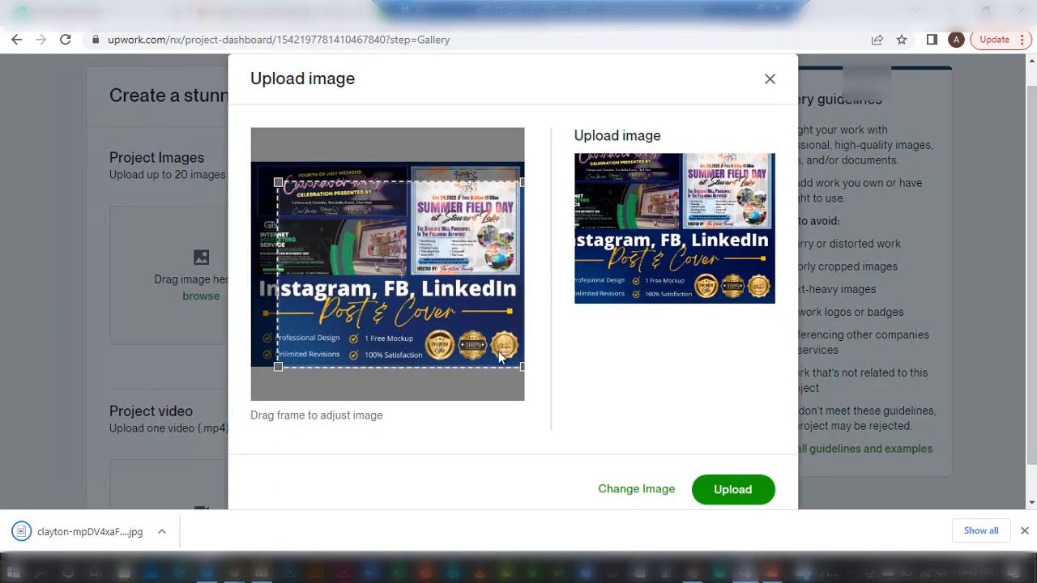
drag(273, 176, 221, 153)
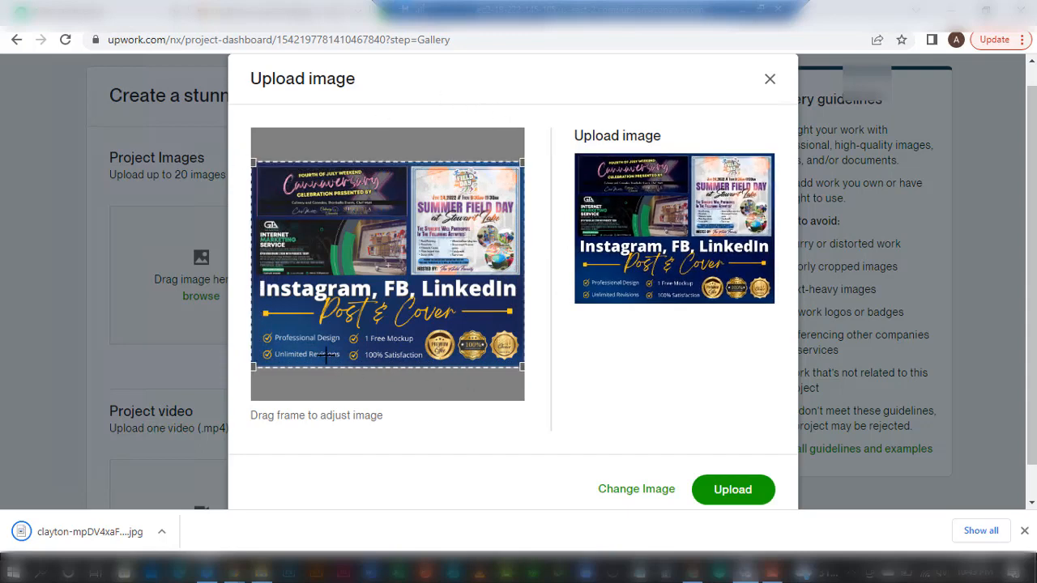
Upload the cropped project image to the gallery and continue to the requirements stage without adding a video or sample documents.
click(733, 491)
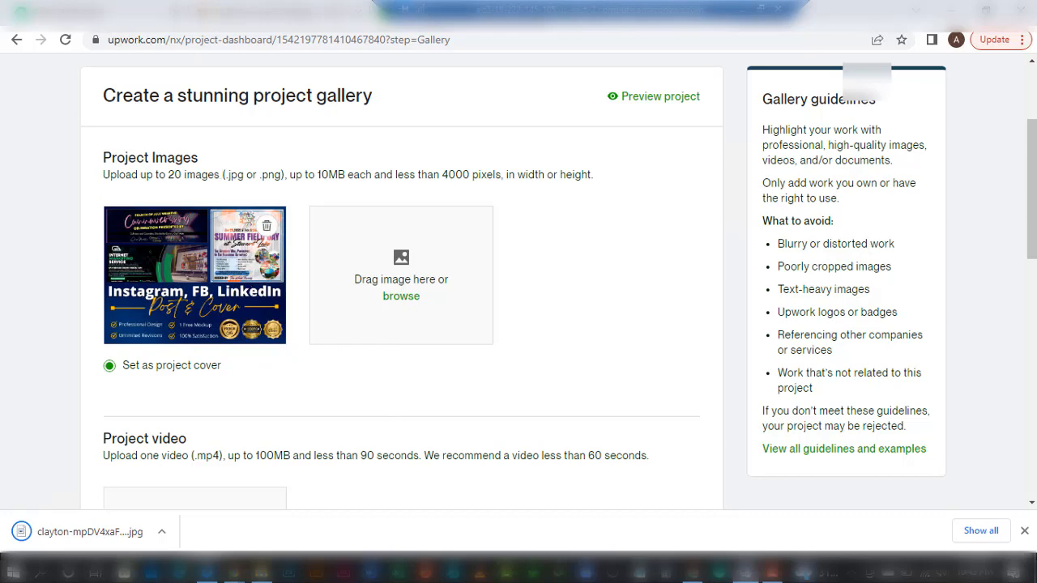
scroll(1031, 202, down, 2)
scroll(1030, 227, down, 5)
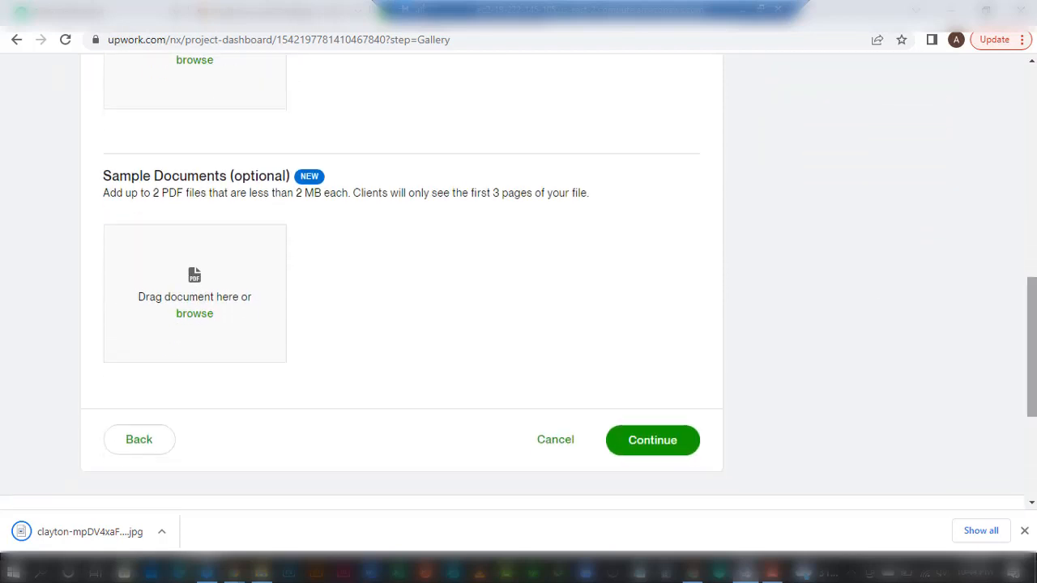
click(667, 448)
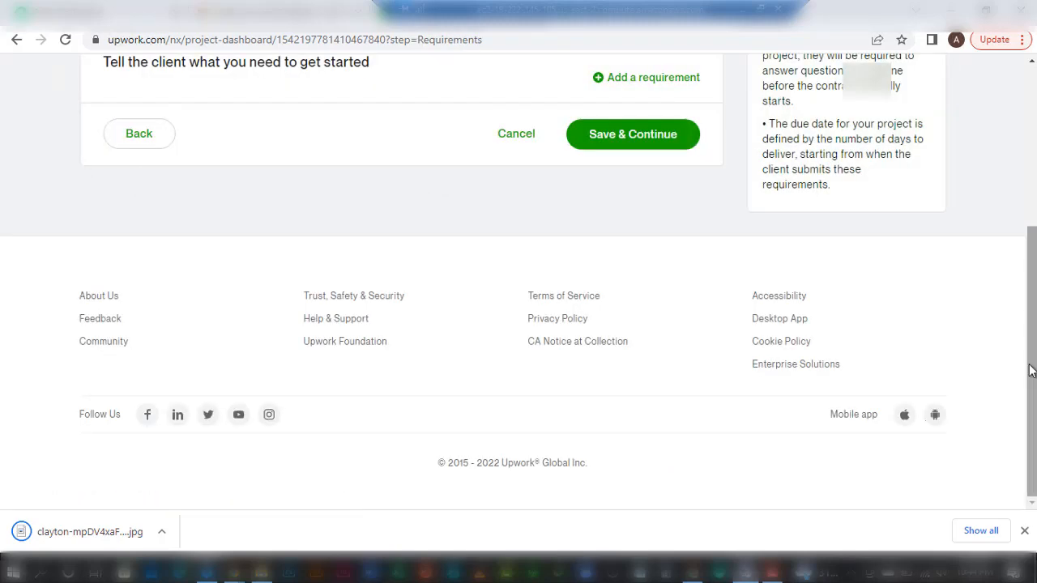
Add the mandatory free-text client requirement "Content for the post/cover", then save and continue to the description stage.
drag(1030, 371, 1026, 227)
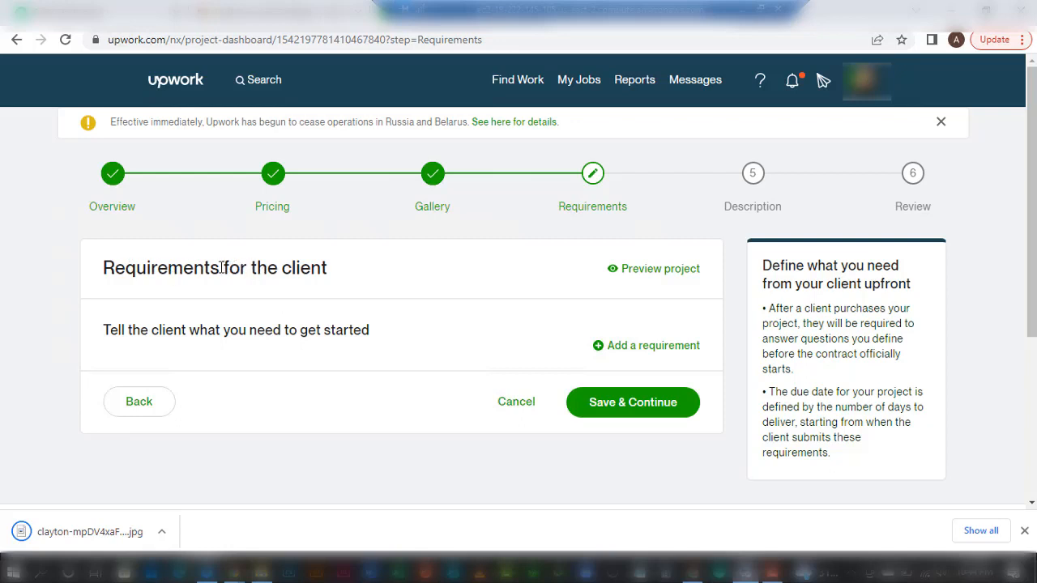
drag(220, 268, 347, 276)
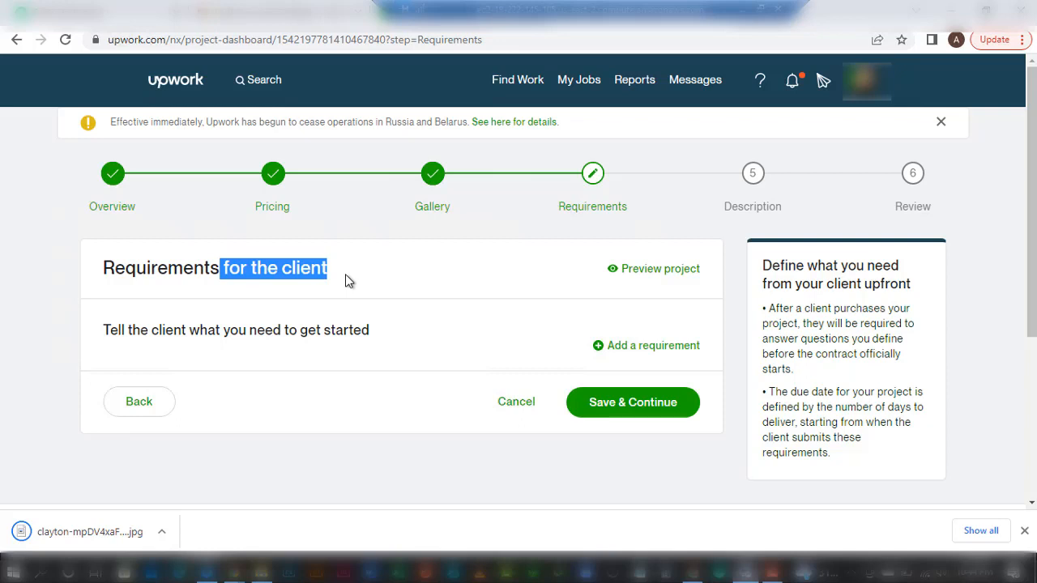
click(454, 322)
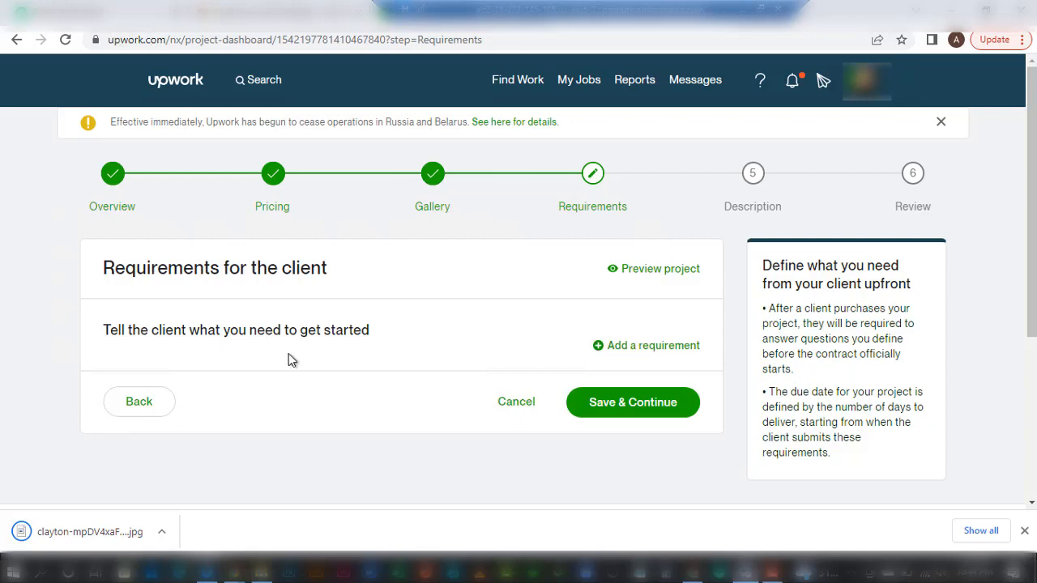
click(631, 356)
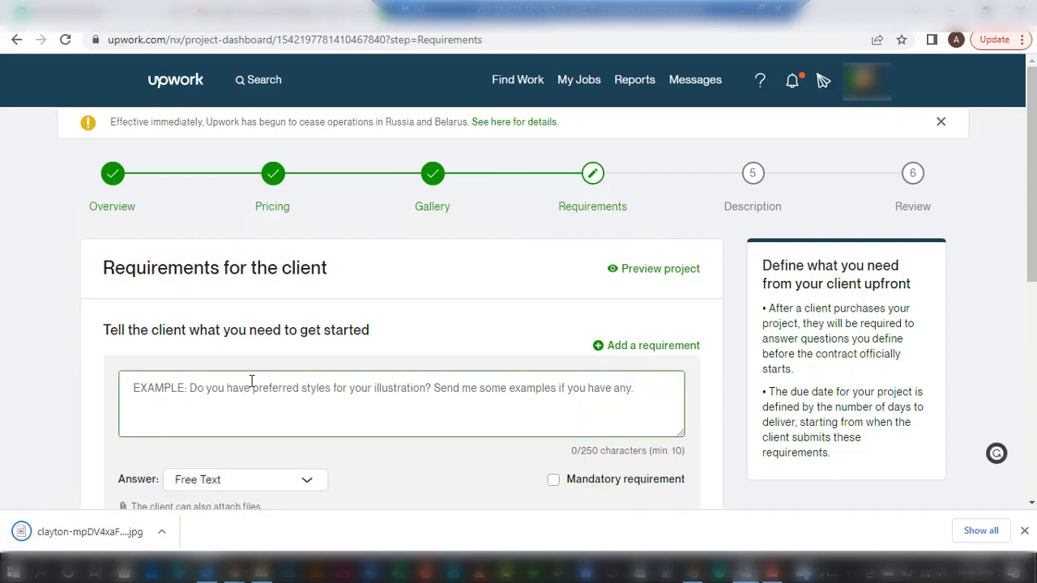
drag(1032, 191, 1032, 251)
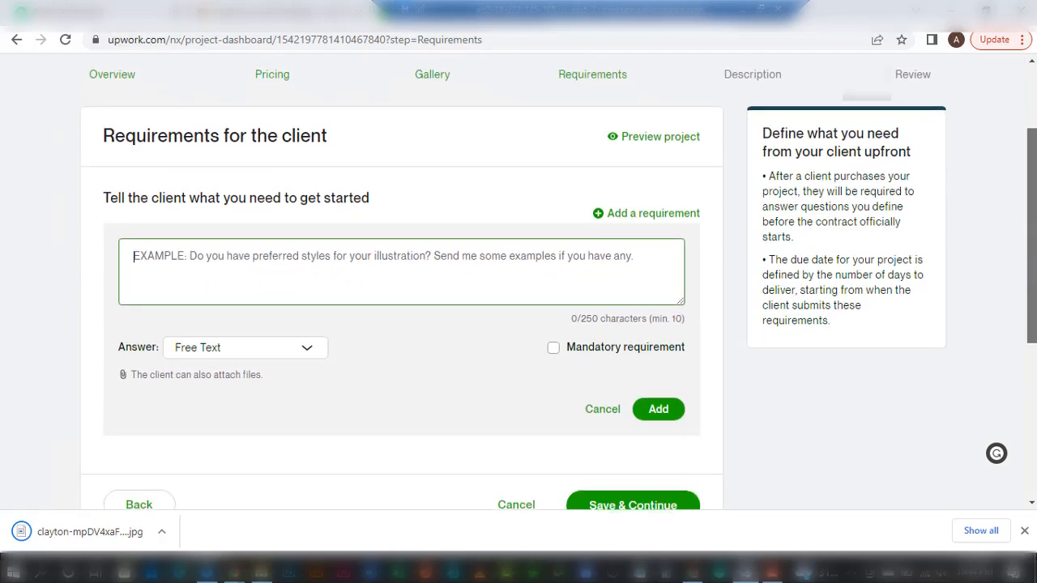
click(240, 276)
text(Conte)
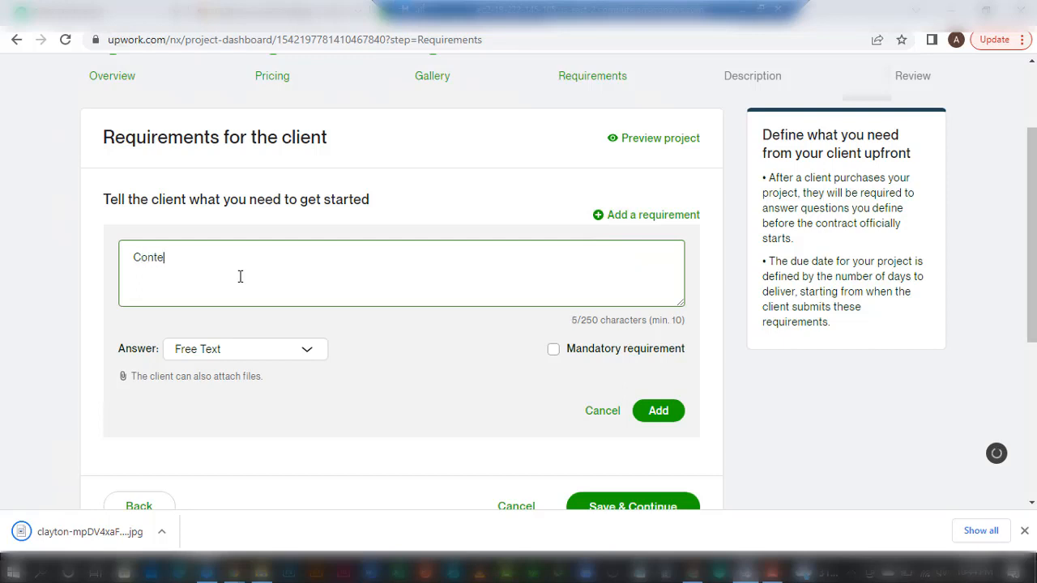
text(nt for the post/cover)
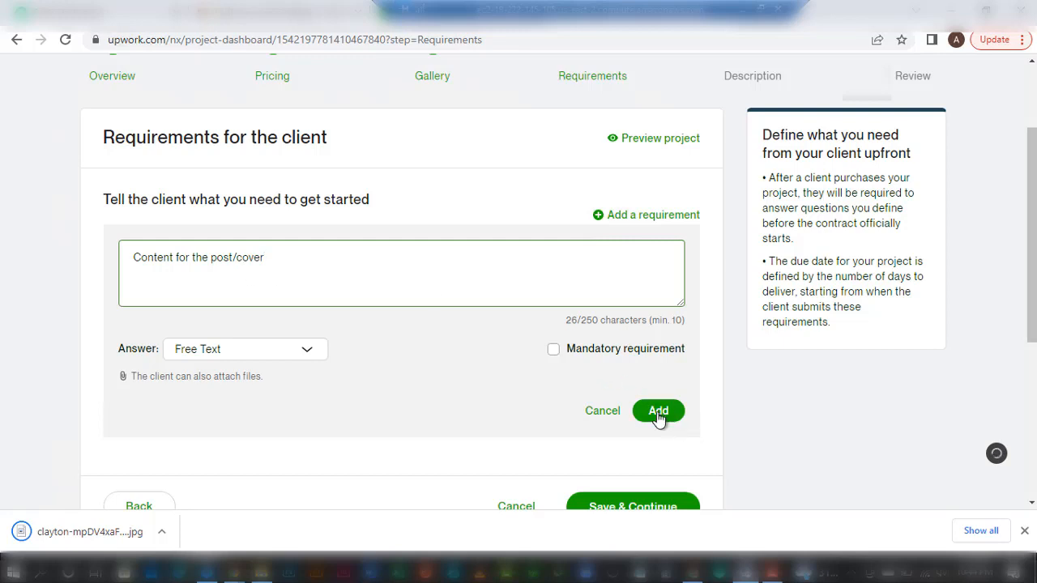
click(548, 352)
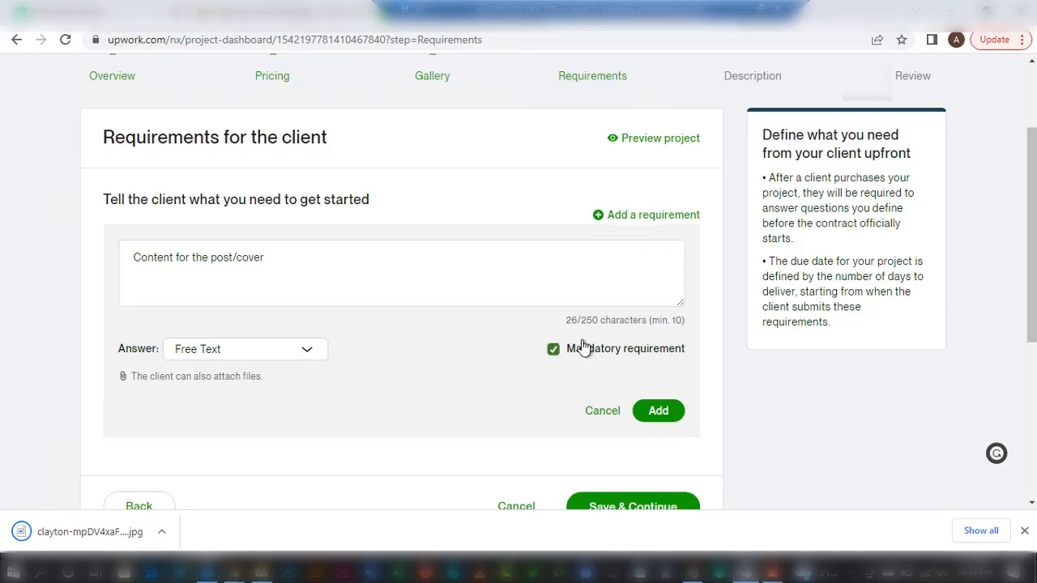
click(657, 411)
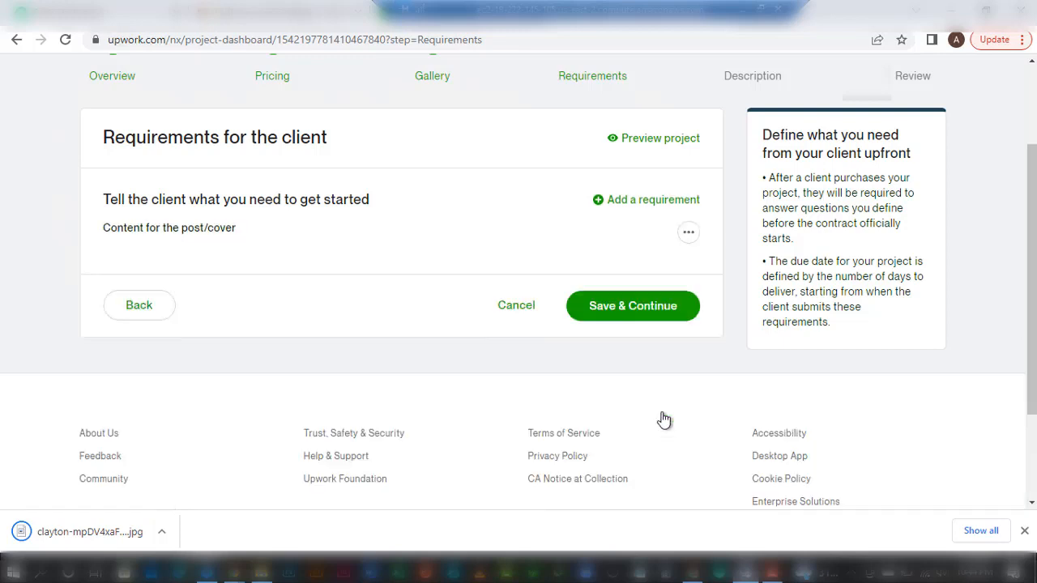
click(636, 318)
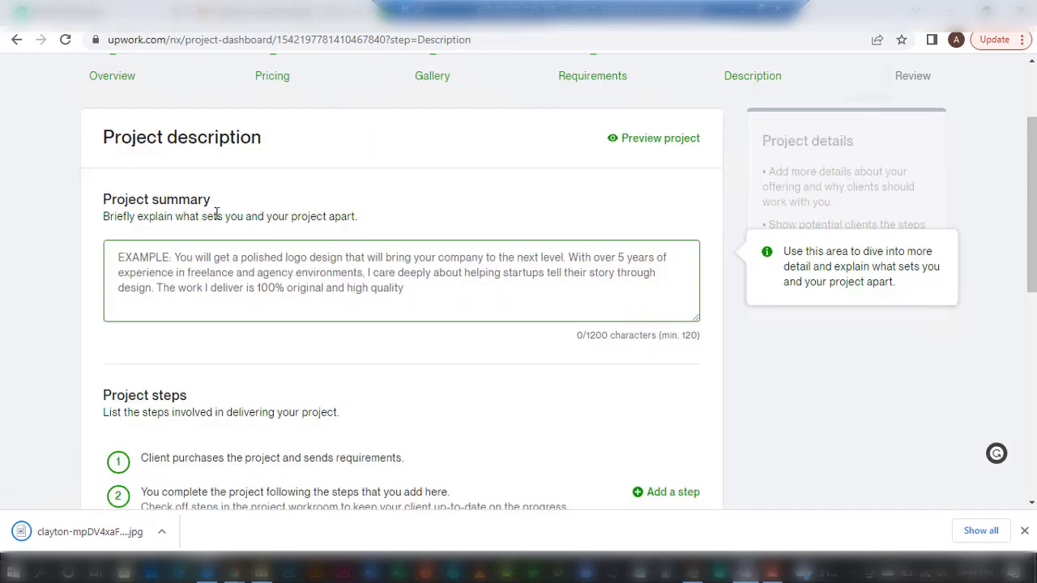
Examine the project description form, from the project summary to the project steps and frequently asked questions.
drag(105, 200, 221, 207)
click(175, 261)
scroll(1030, 243, down, 2)
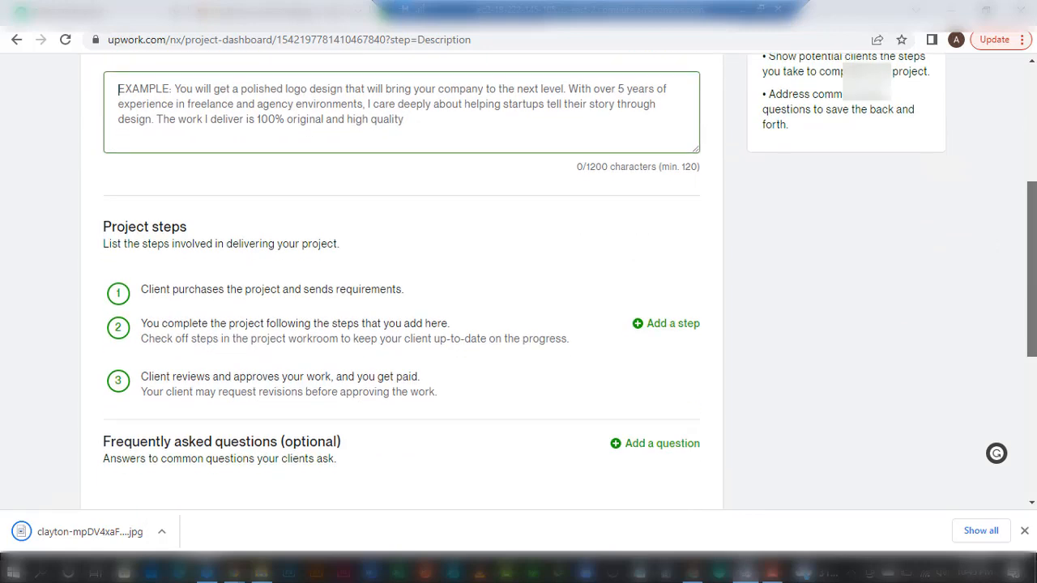
scroll(1031, 243, down, 2)
scroll(1034, 189, up, 4)
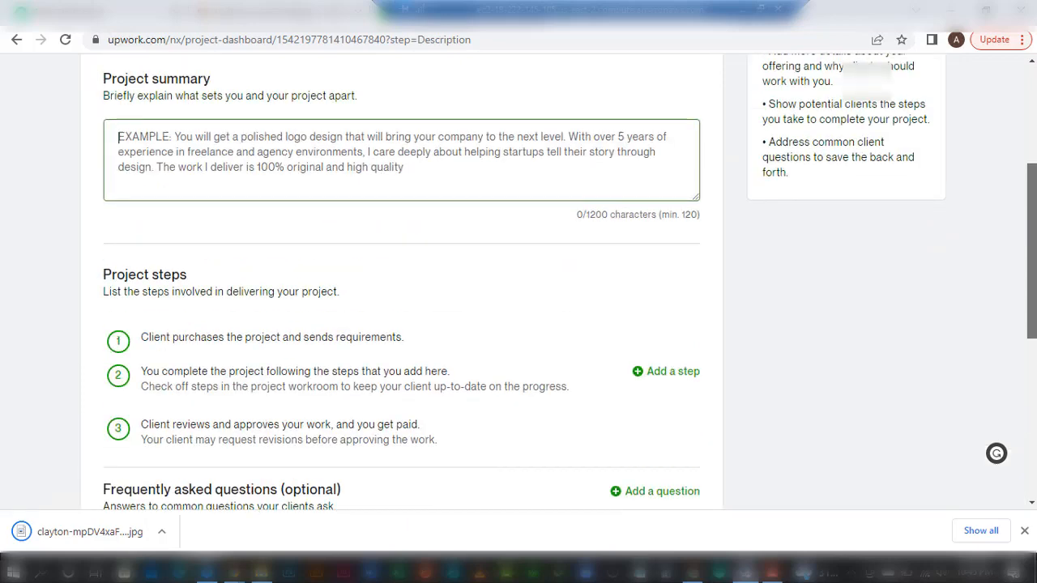
scroll(1035, 189, up, 1)
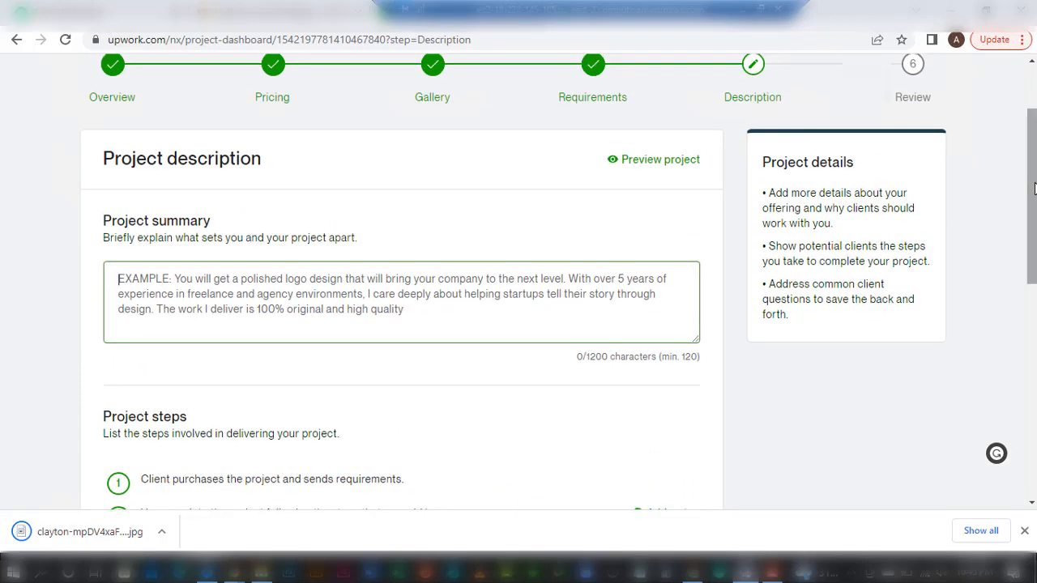
click(413, 337)
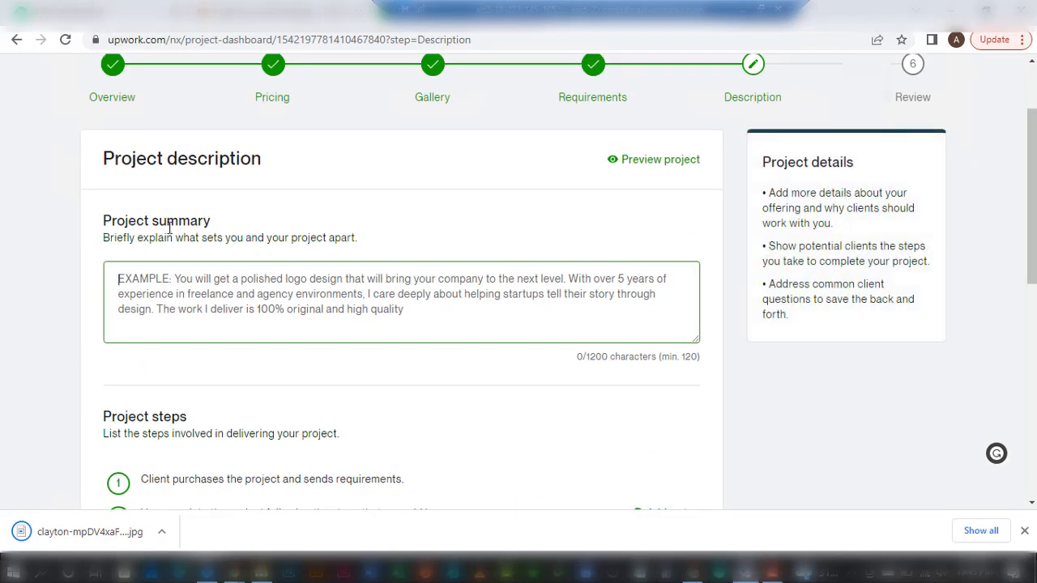
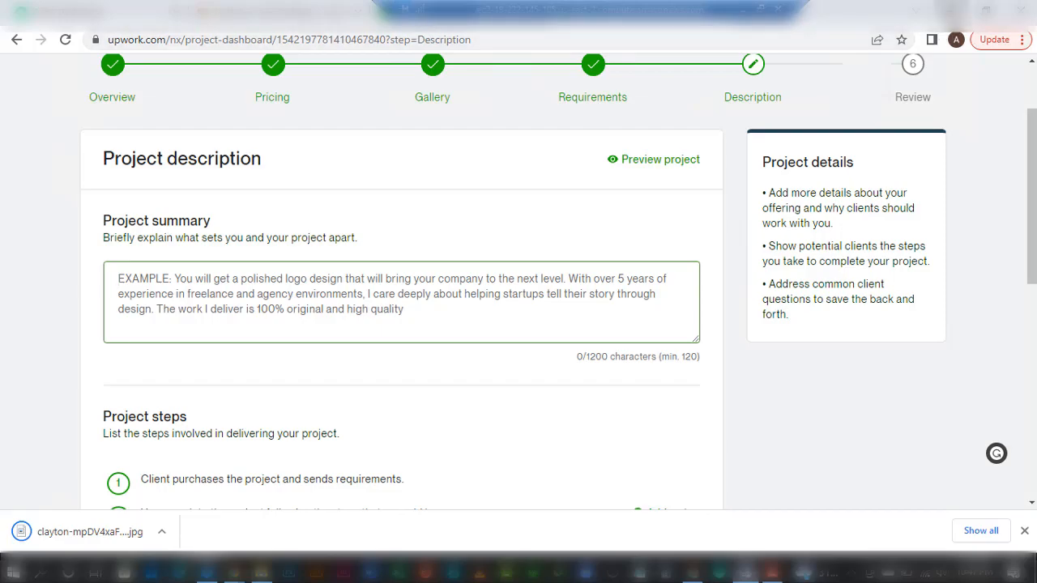
Switch to the desktop, open the Upwork Project Catalog text file in Notepad, and narrow and reposition its window.
click(951, 11)
double_click(84, 345)
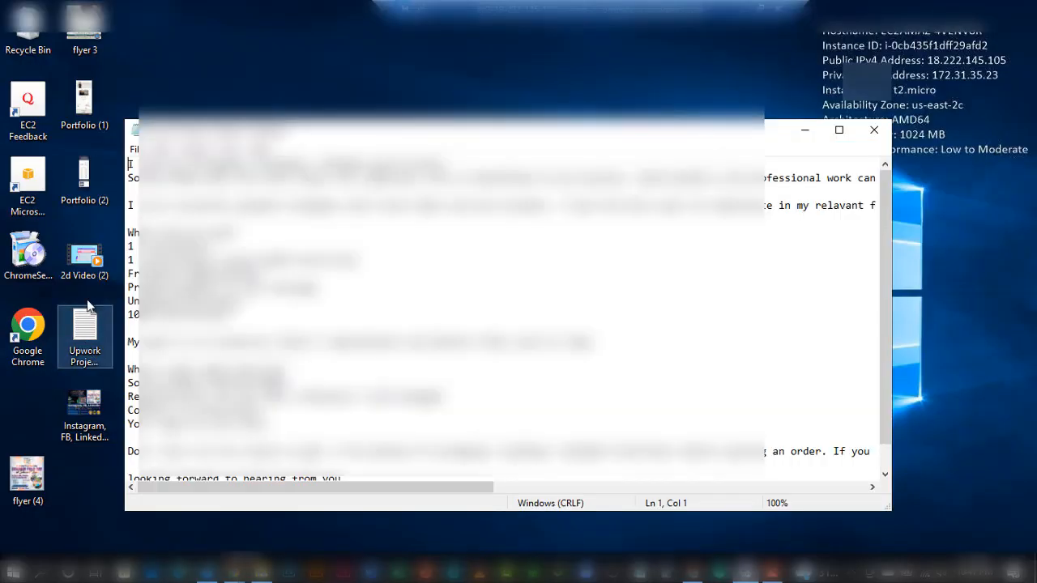
drag(410, 134, 428, 100)
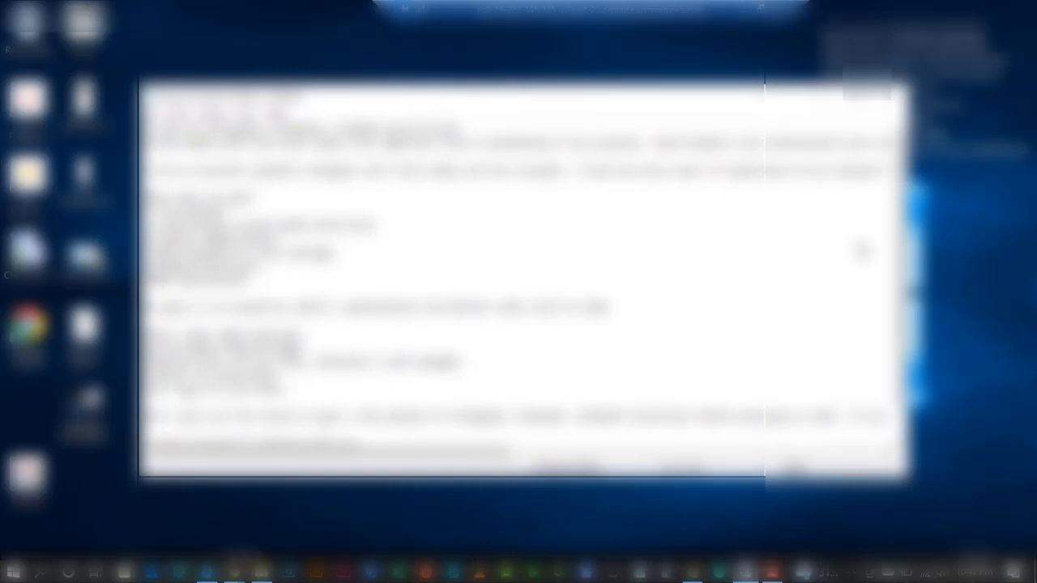
drag(909, 268, 764, 268)
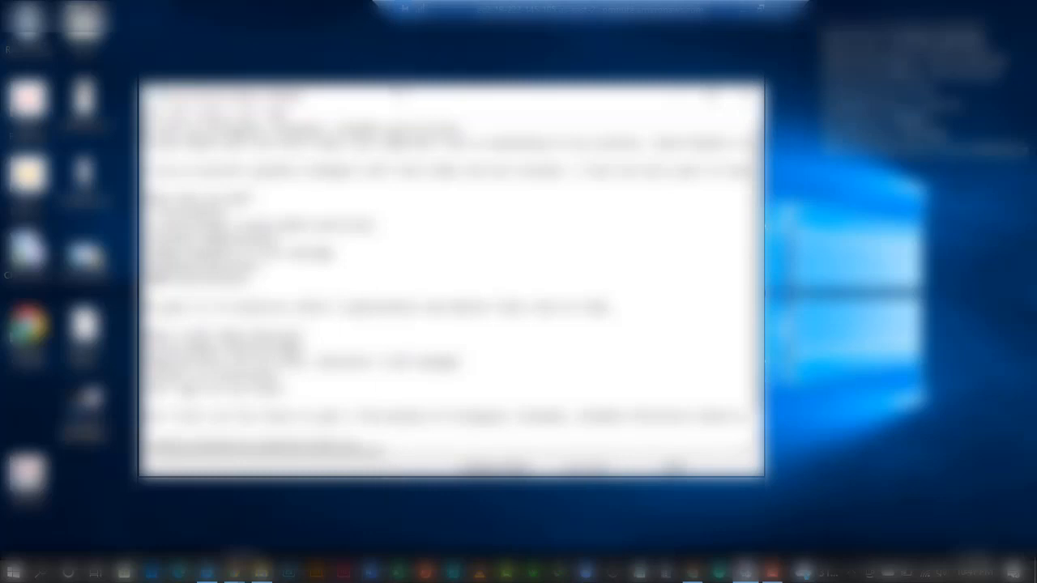
drag(396, 83, 394, 35)
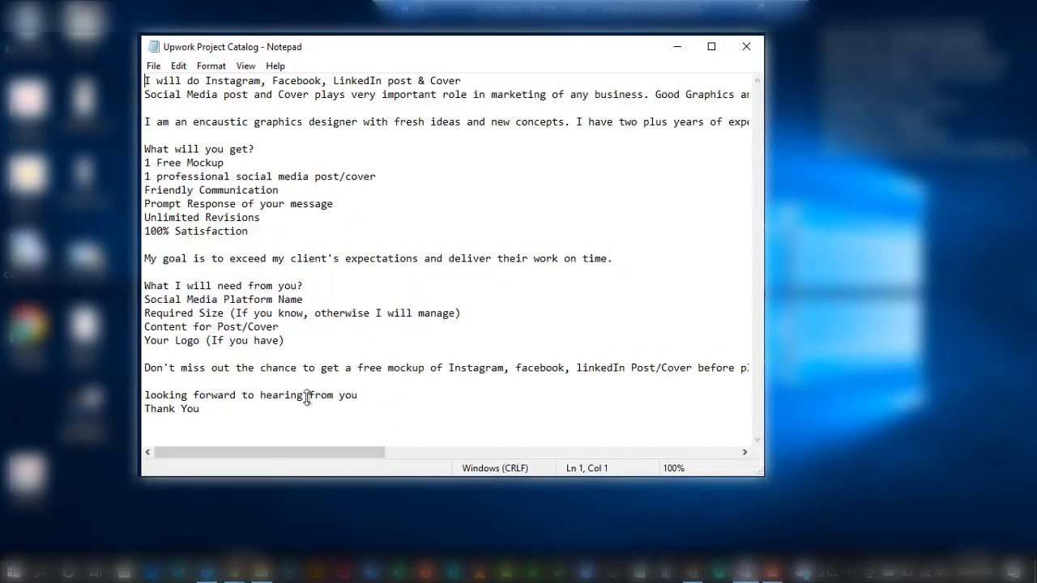
Turn on word wrap in Notepad so the long lines of the description fit the window.
click(243, 68)
click(216, 68)
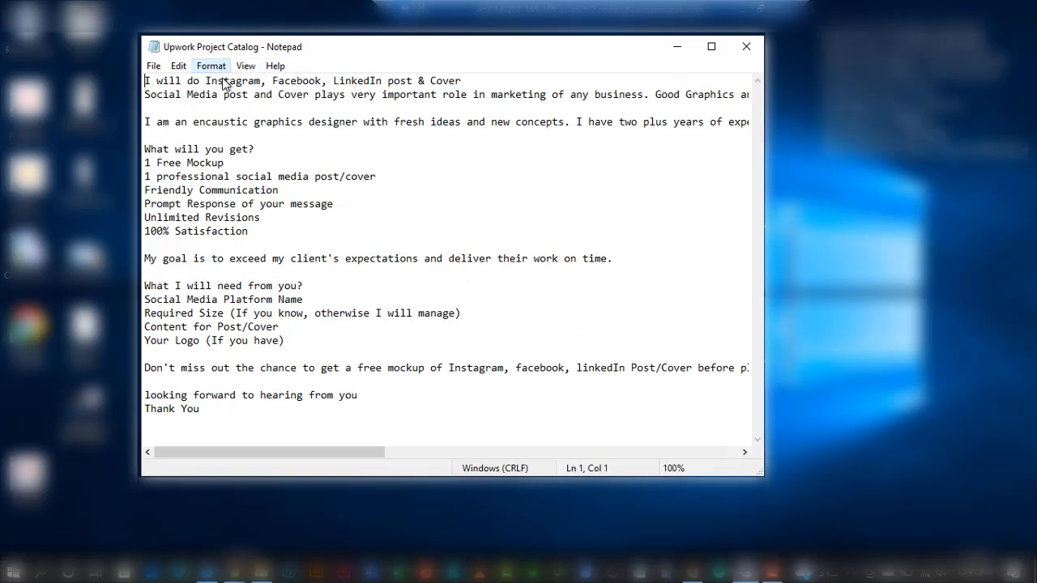
click(216, 68)
click(227, 81)
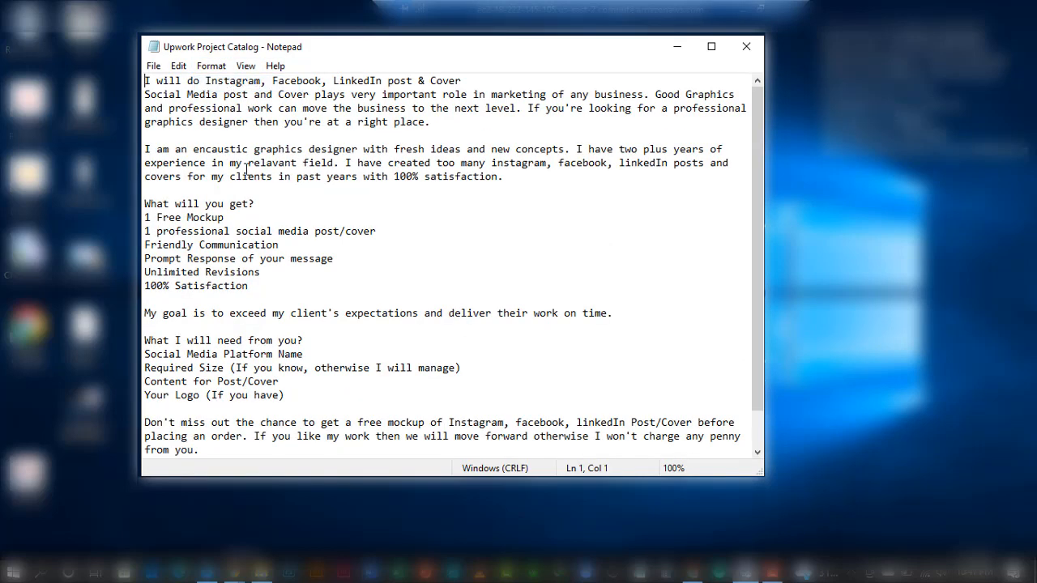
Read through the prepared description's title, introduction, experience paragraph, "What will you get?" list and goal sentence.
drag(144, 81, 463, 80)
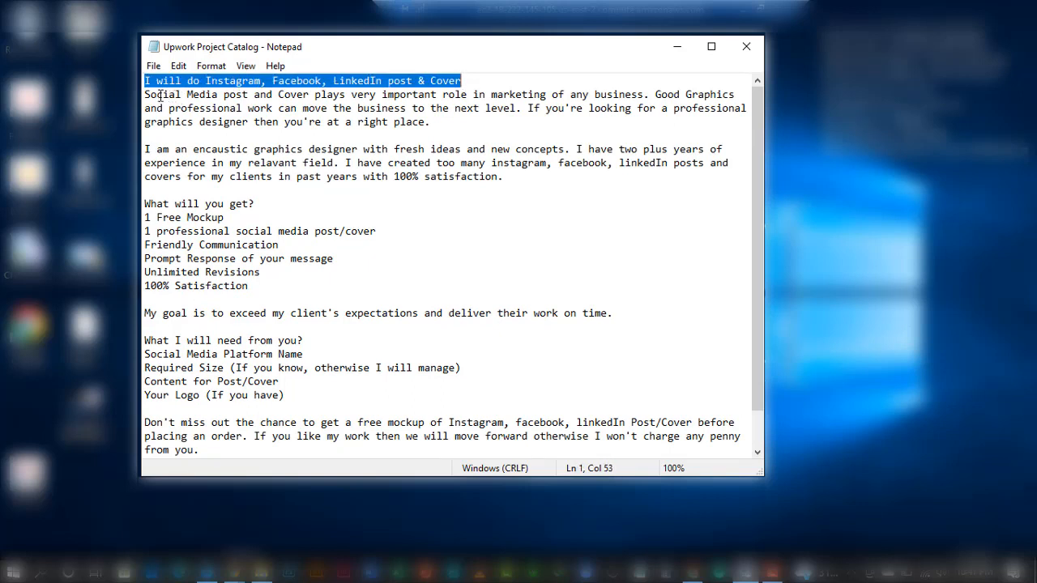
drag(159, 95, 427, 108)
drag(181, 151, 363, 175)
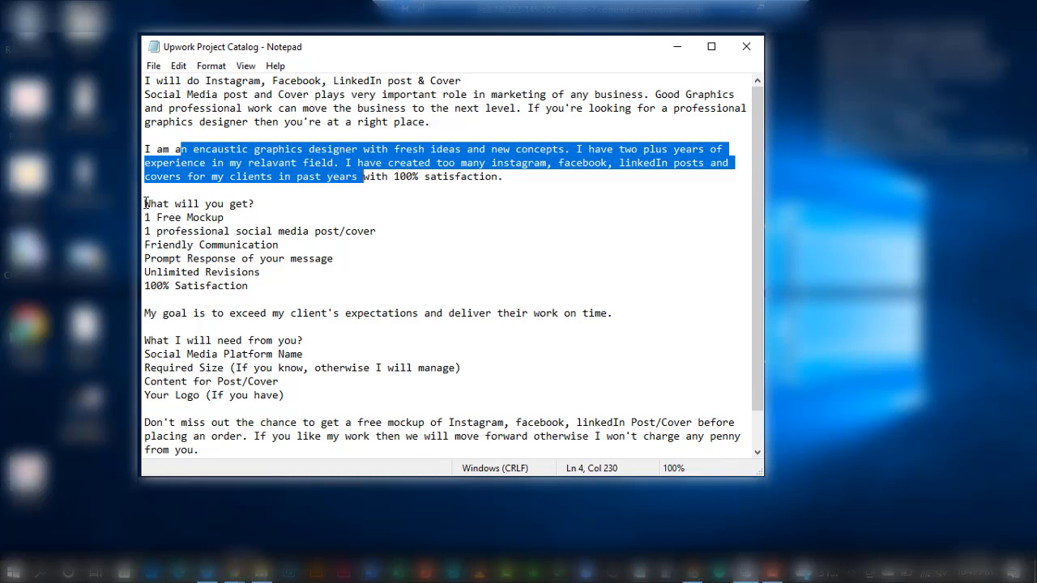
drag(147, 203, 250, 204)
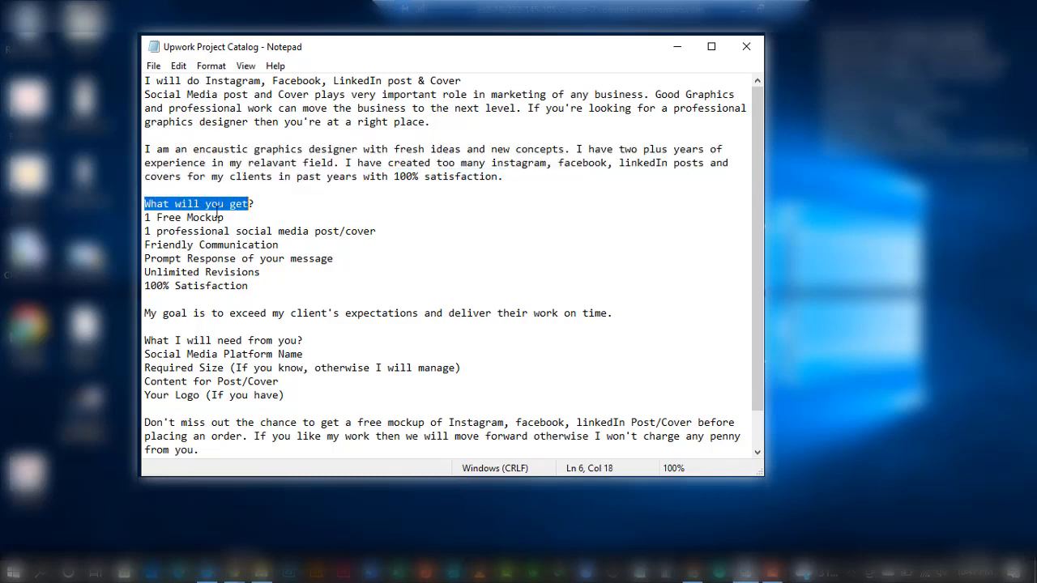
drag(151, 217, 218, 217)
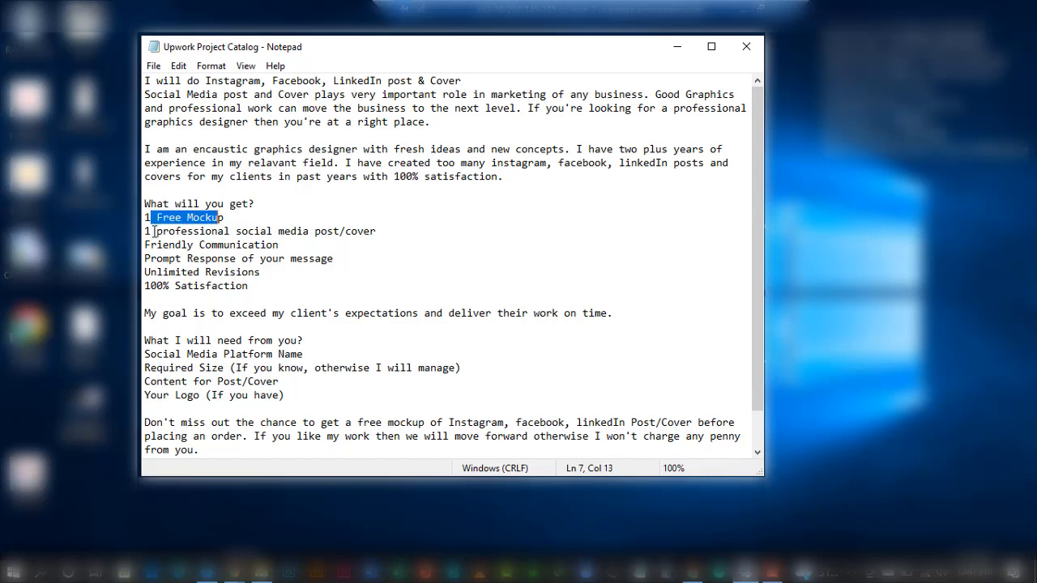
drag(156, 231, 242, 231)
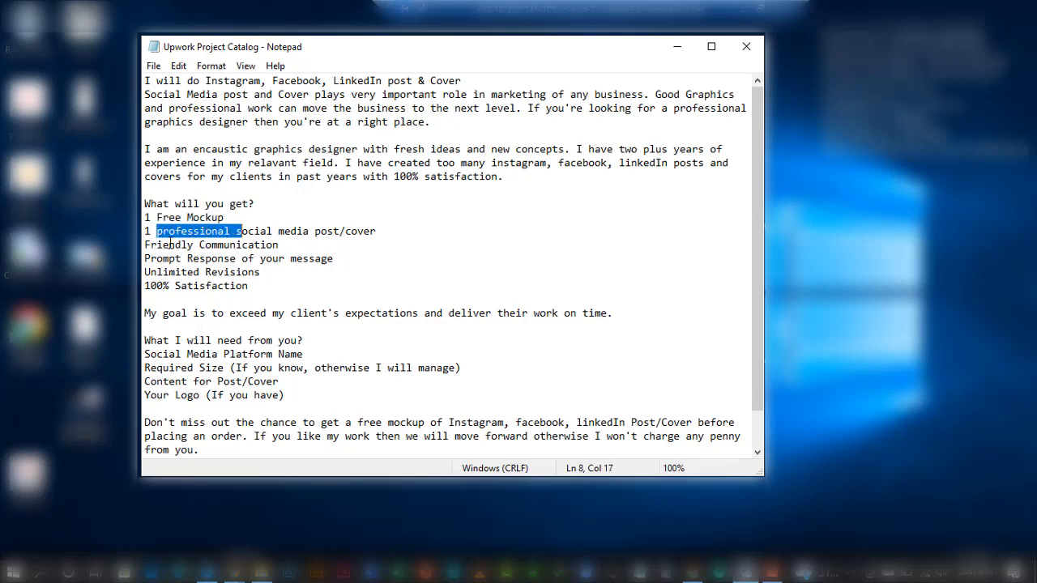
drag(169, 244, 241, 244)
drag(162, 258, 266, 258)
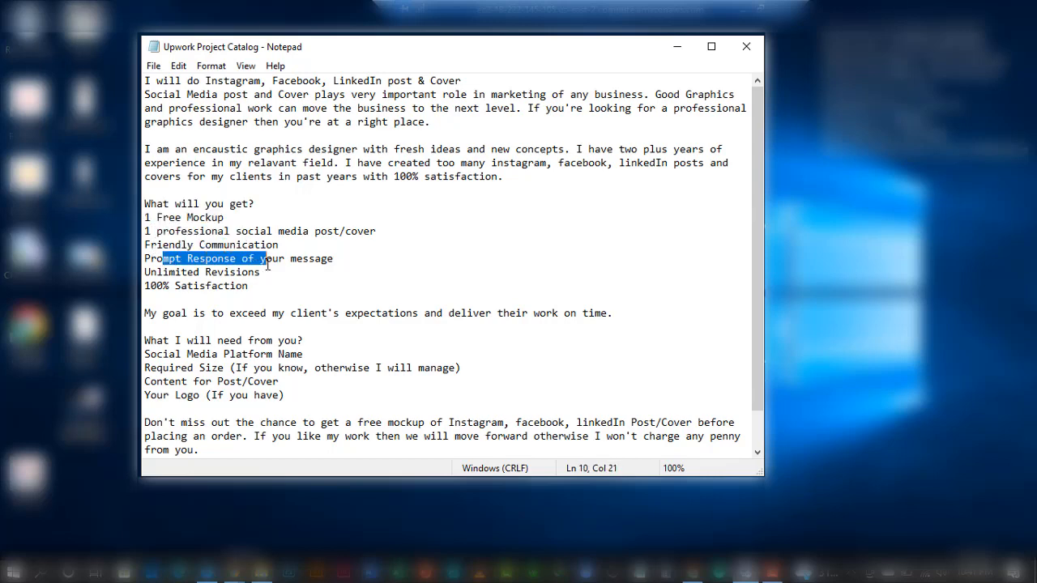
drag(175, 272, 249, 285)
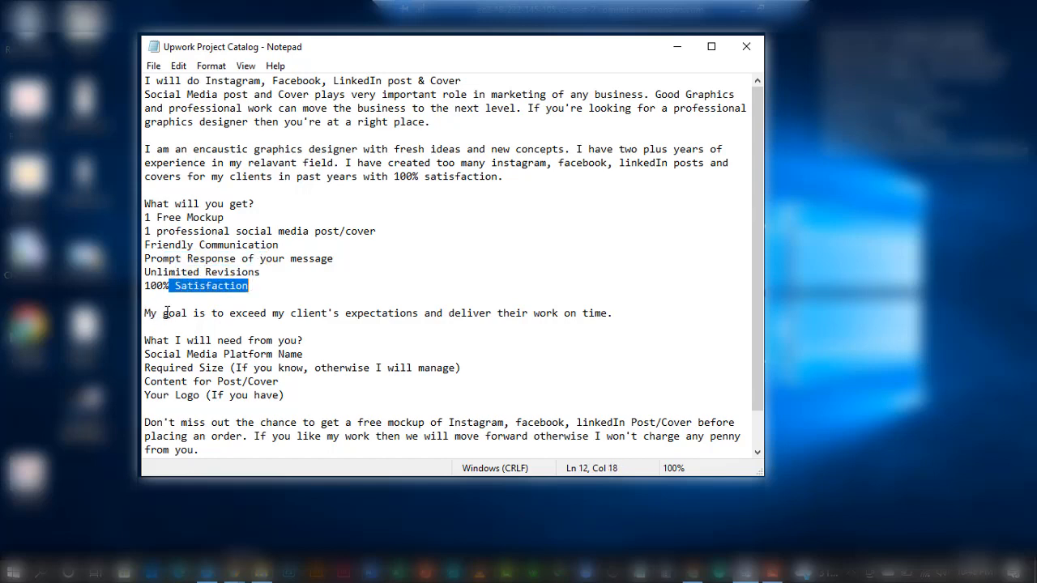
drag(145, 313, 268, 313)
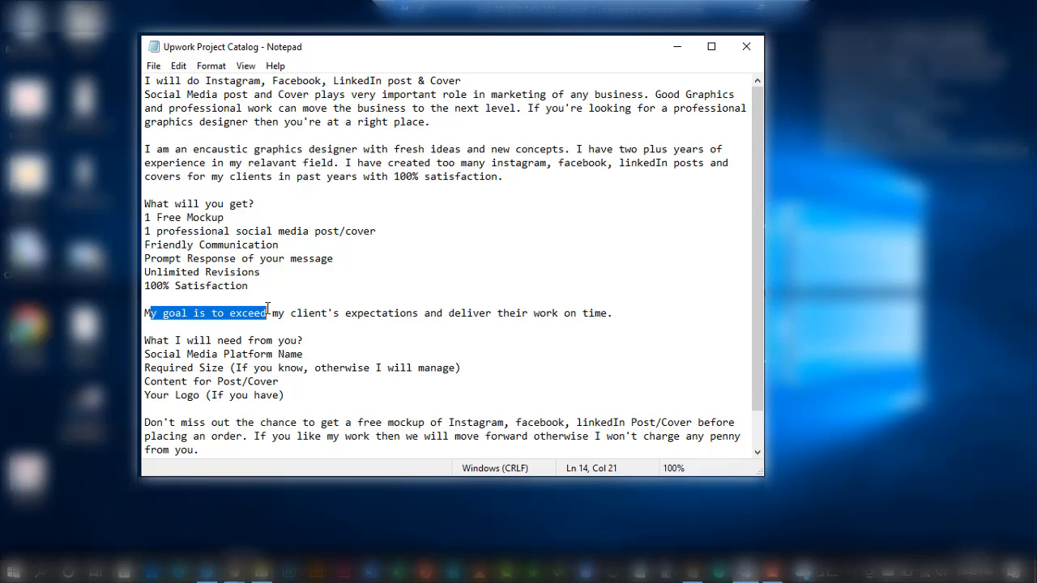
Read the "What I will need from you?" list, the free mockup offer and the closing lines of the description.
drag(152, 341, 288, 344)
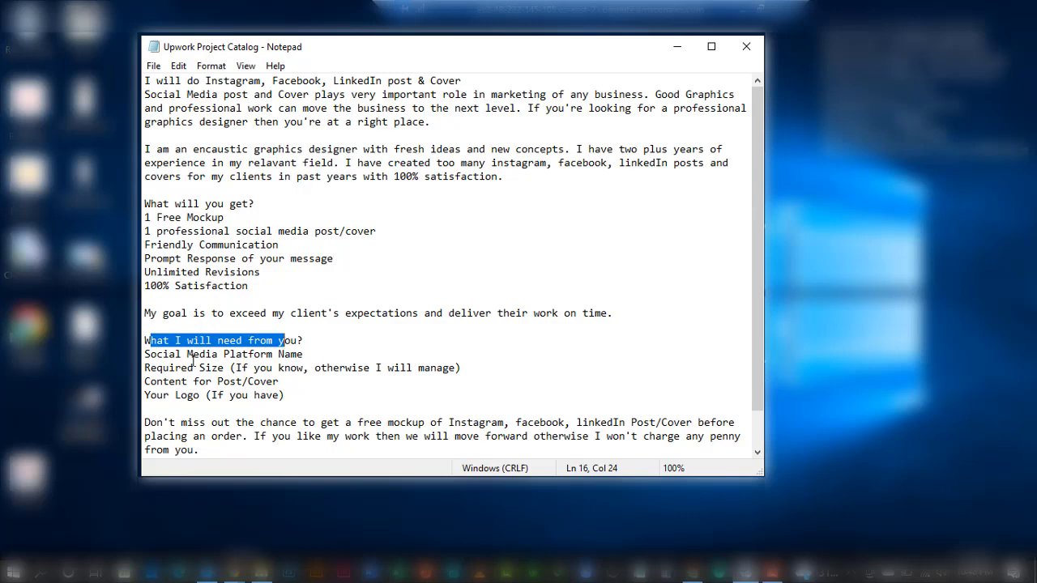
drag(168, 354, 244, 354)
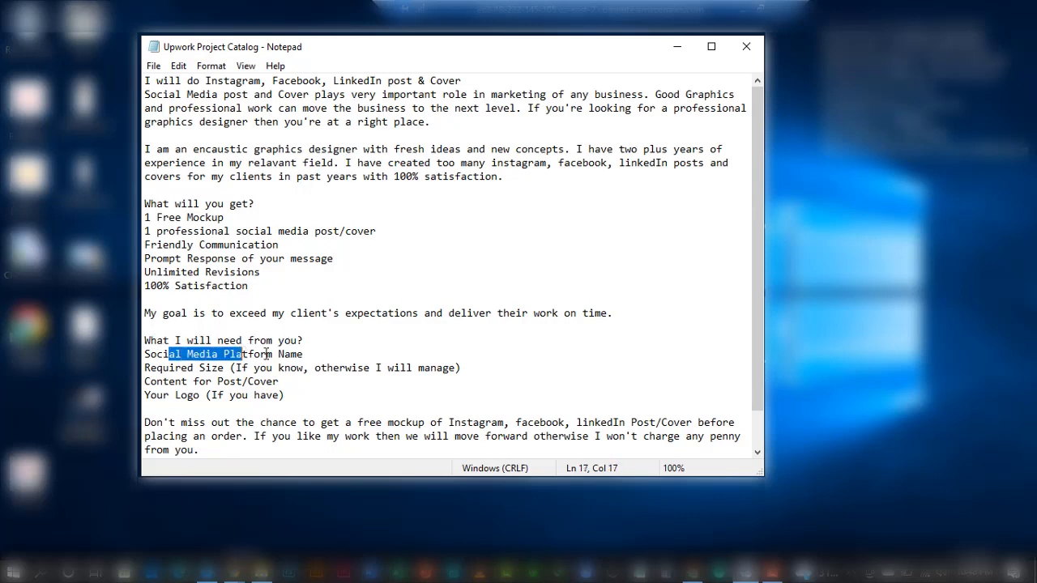
double_click(296, 355)
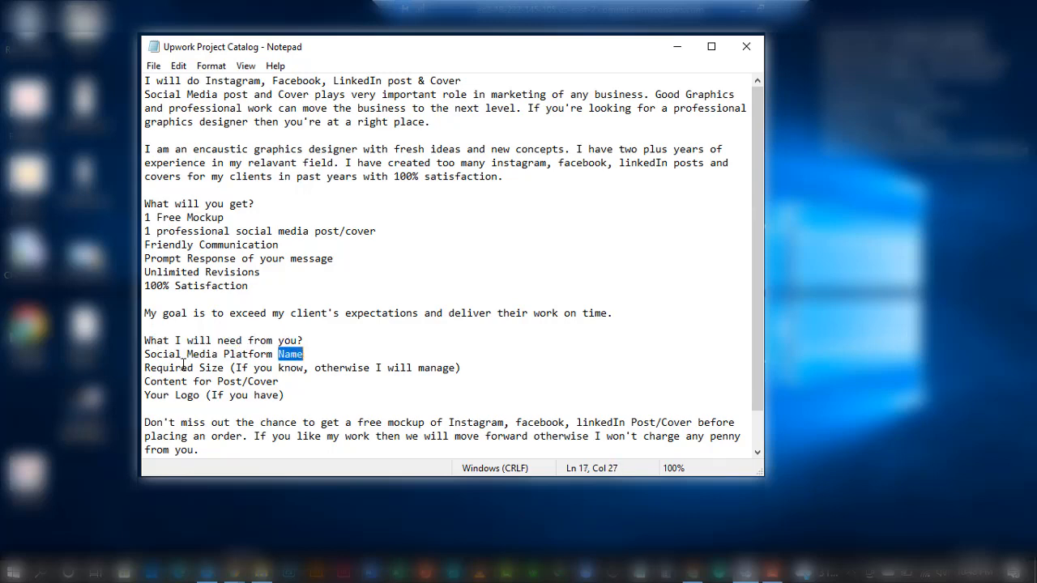
click(154, 367)
key(shift+Right)
key(shift+Right)
key(shift+Right)
key(shift+Right)
key(shift+Right)
key(shift+Right)
key(shift+Right)
key(shift+Right)
key(shift+Right)
key(shift+Right)
key(shift+Right)
key(shift+Right)
key(shift+Right)
key(shift+Right)
key(shift+Right)
key(shift+Right)
key(shift+Right)
key(shift+Right)
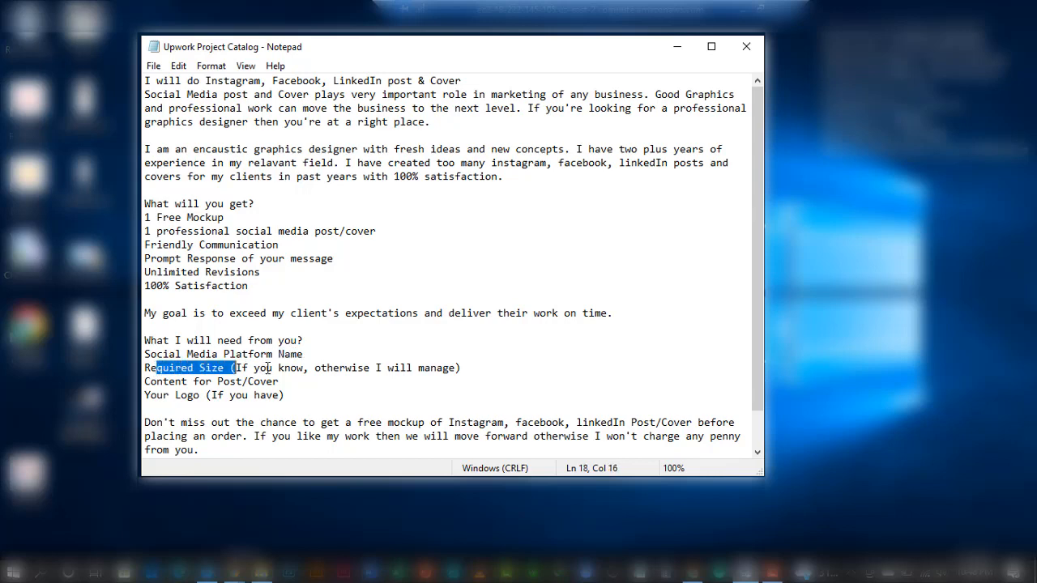
drag(151, 382, 273, 395)
drag(175, 437, 264, 440)
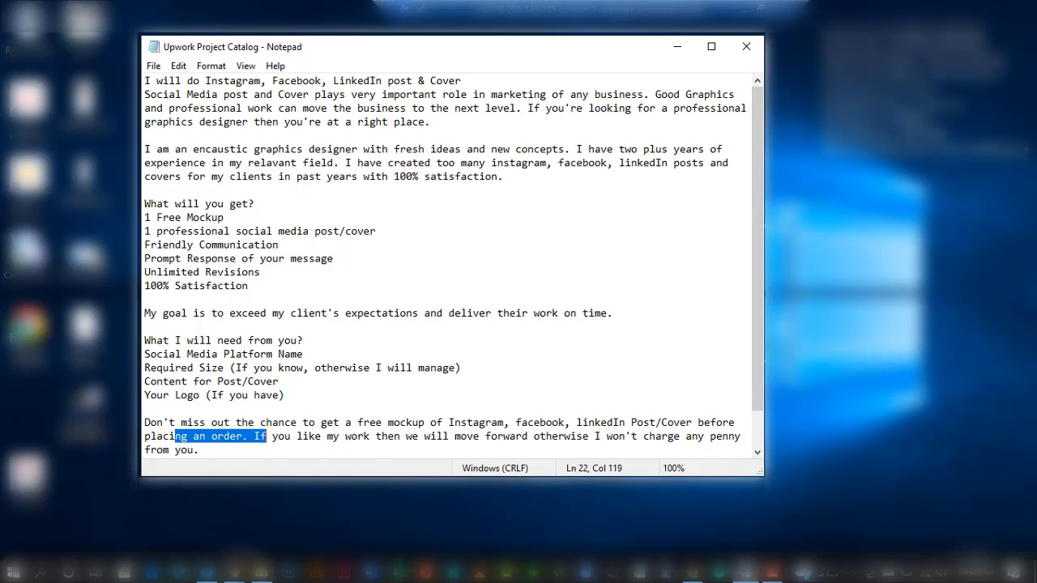
drag(759, 361, 759, 417)
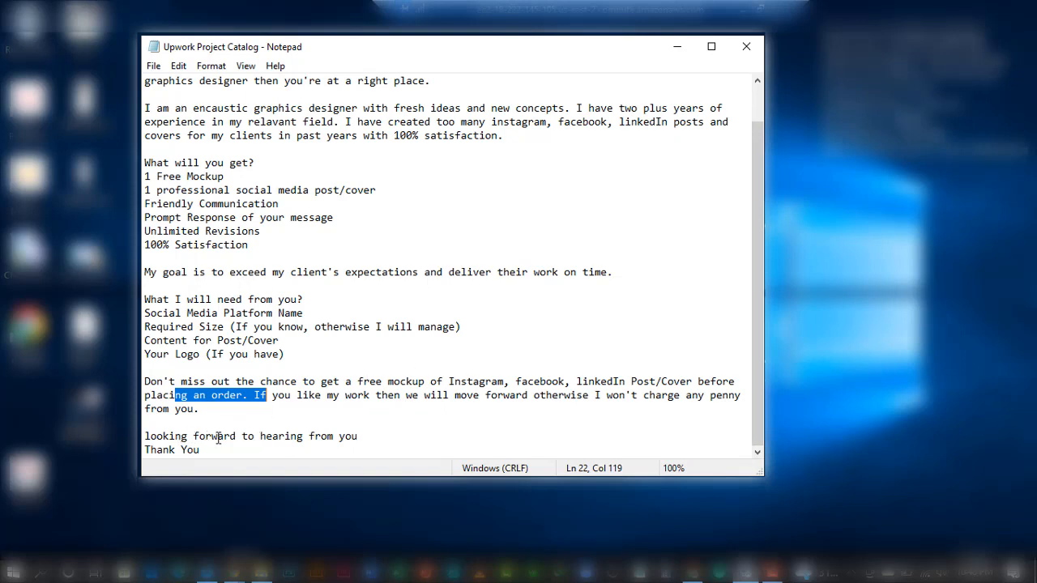
Copy the entire description text from Notepad, switch to the Upwork page in Chrome and paste it into the project summary.
key(ctrl+a)
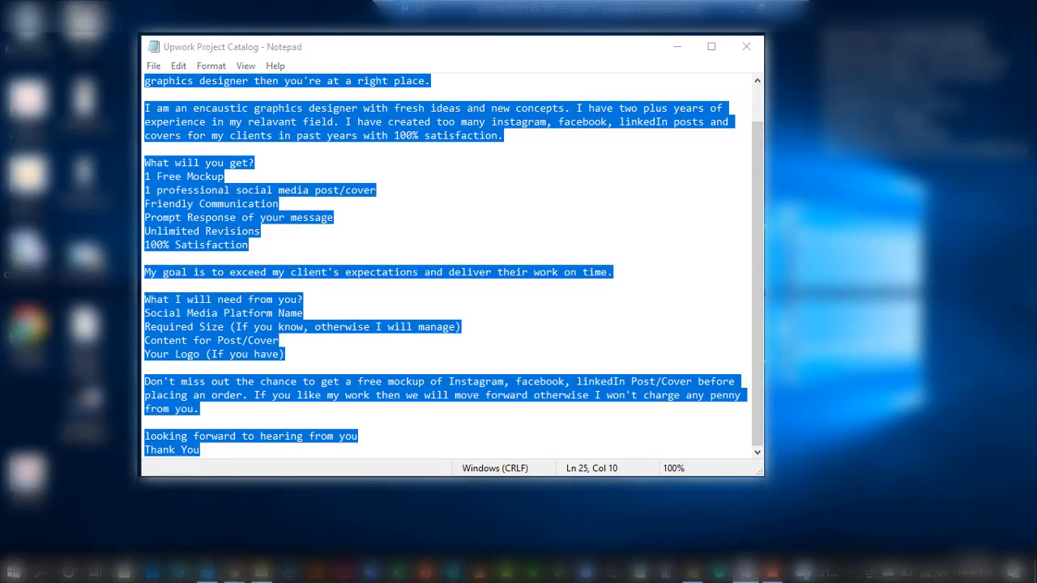
click(206, 570)
click(182, 292)
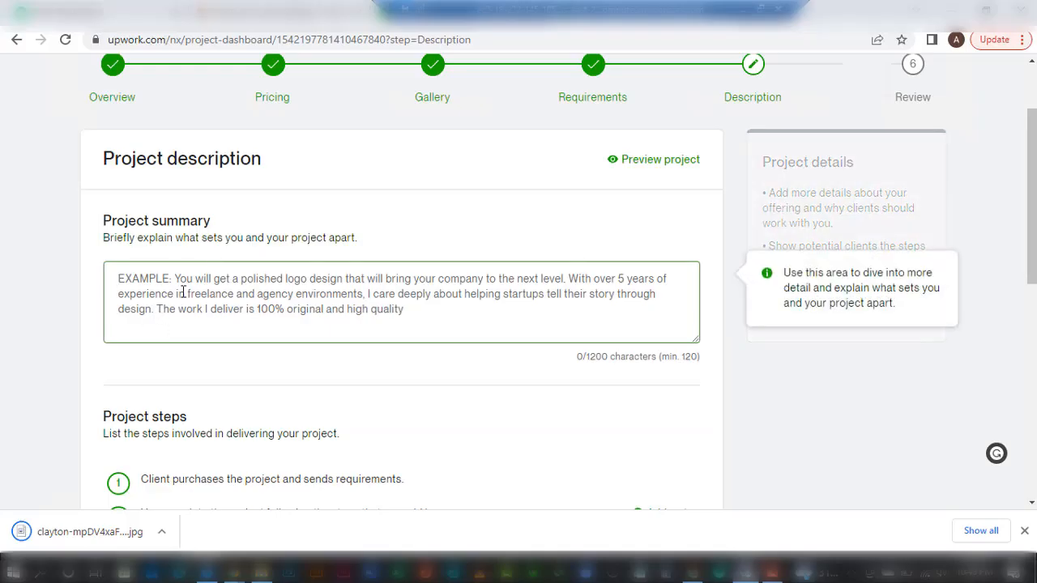
key(ctrl+v)
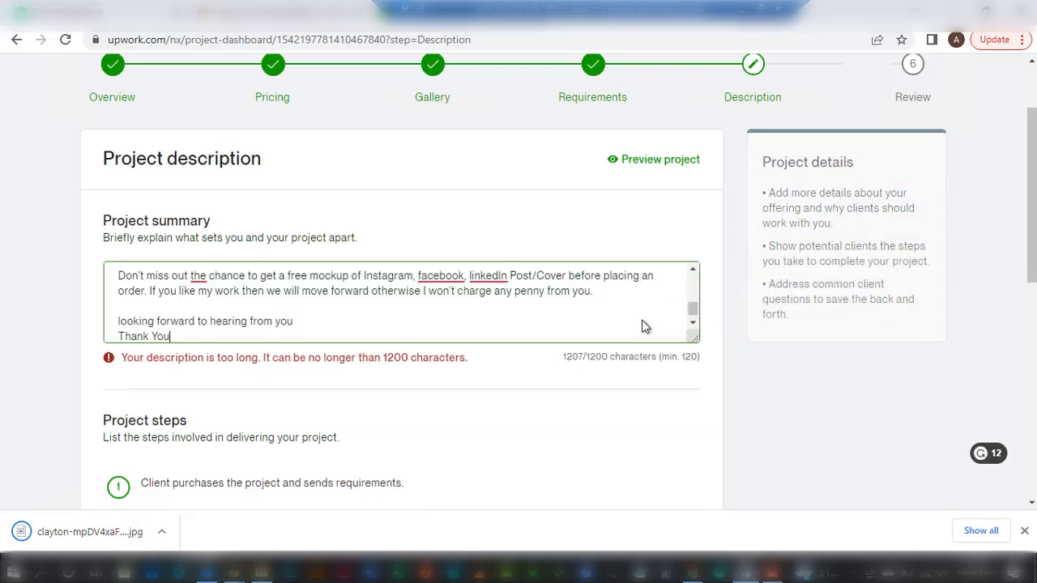
Check the summary's length against the character limit and shorten the closing "Thank You" to "Thanks".
mouse_move(444, 276)
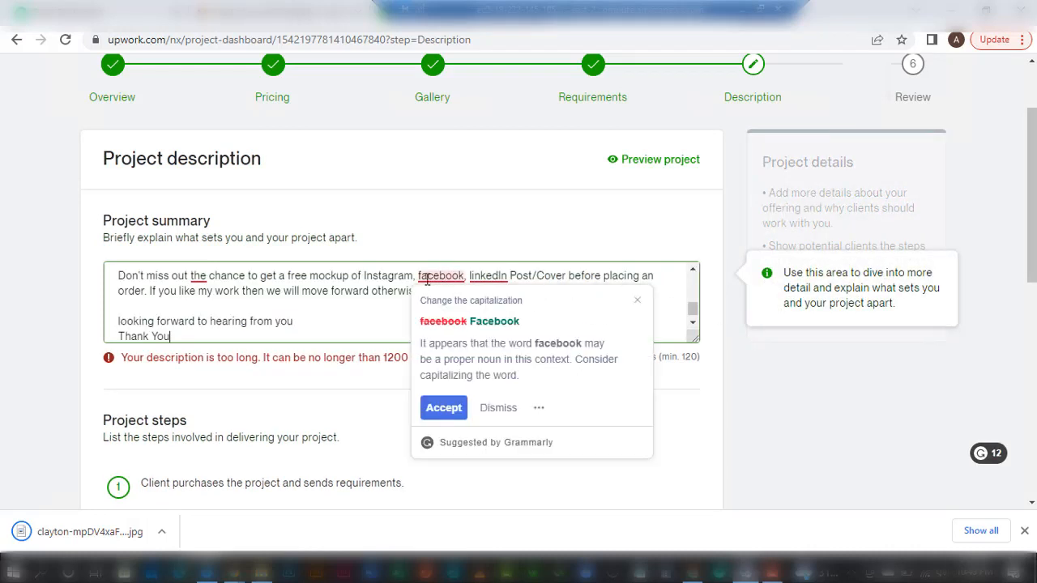
click(333, 294)
click(589, 373)
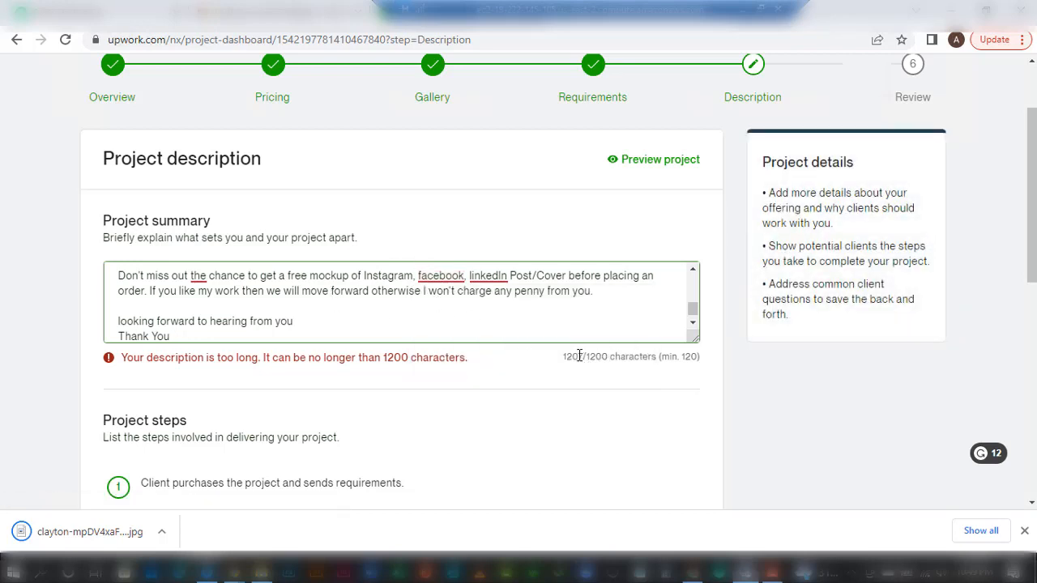
drag(576, 356, 580, 356)
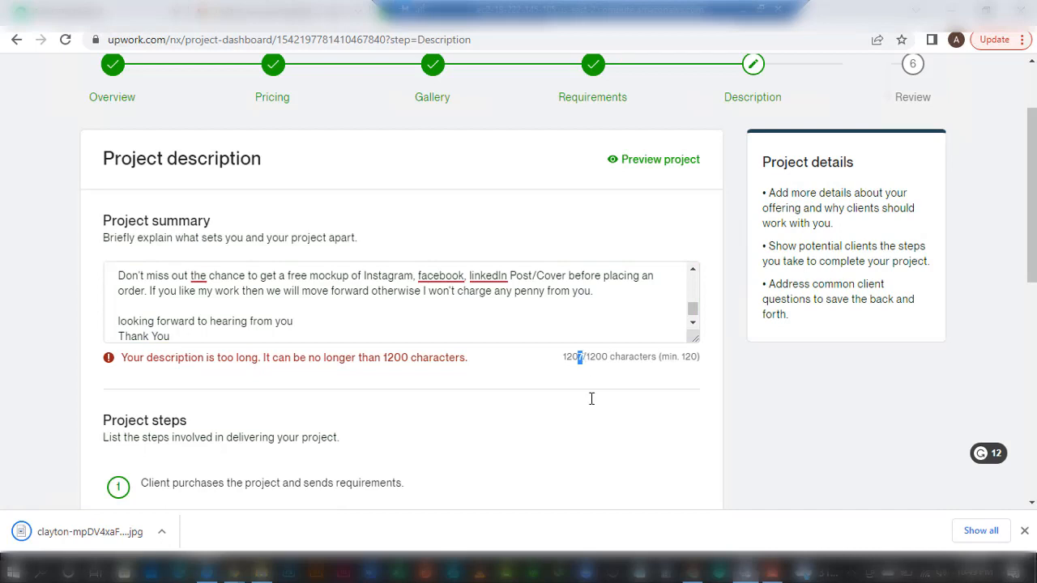
click(232, 321)
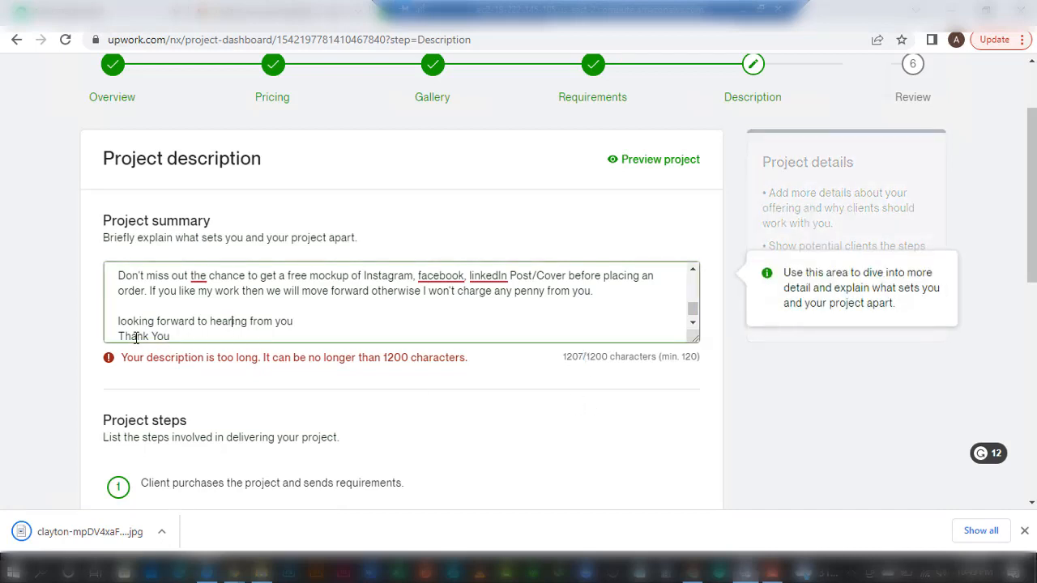
drag(150, 336, 222, 328)
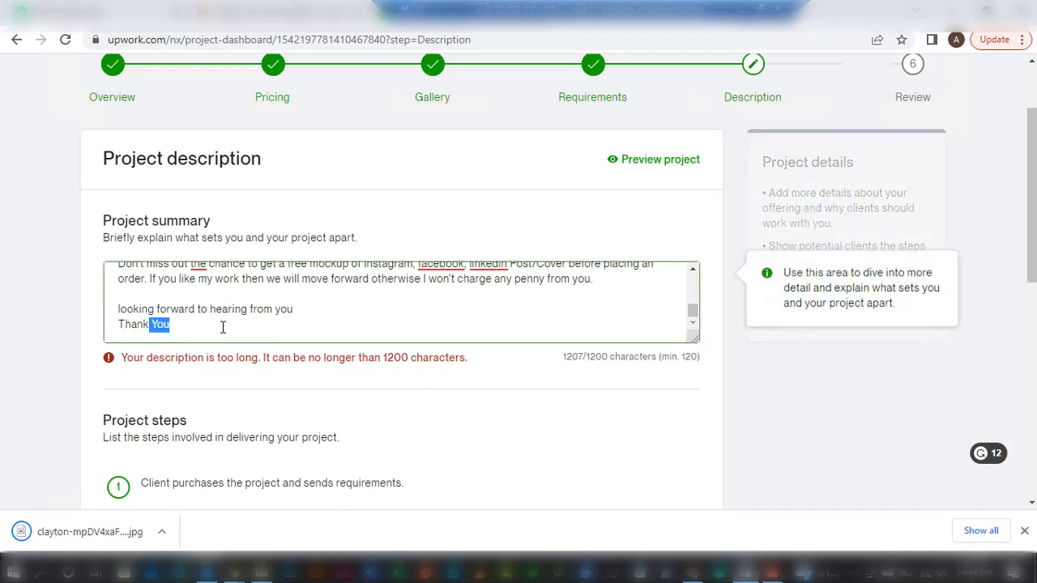
text(s)
click(428, 377)
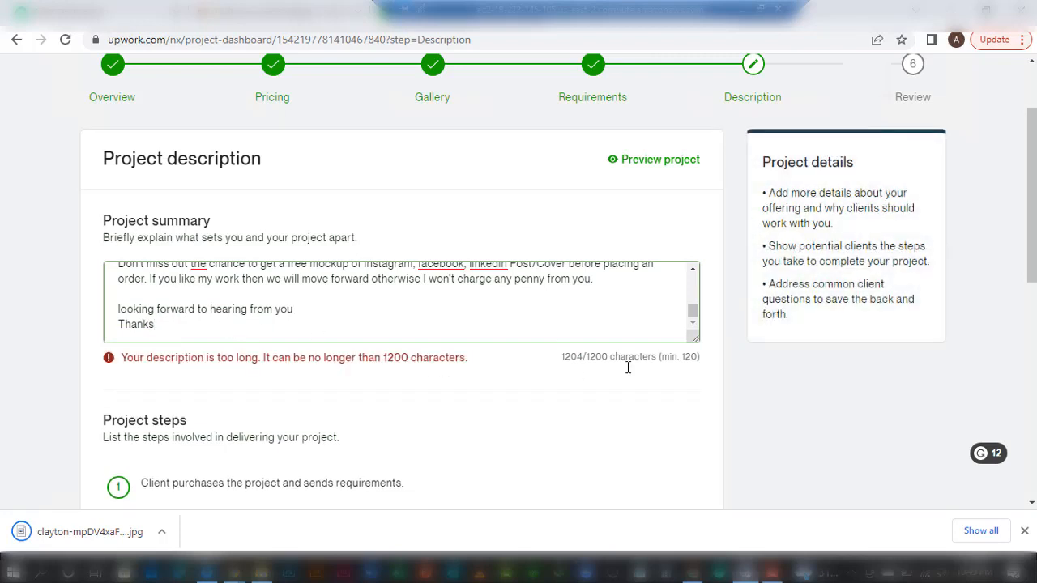
Prefix each of the four items under "What I will need from you?" in the project summary with "- ".
click(691, 285)
scroll(696, 273, up, 3)
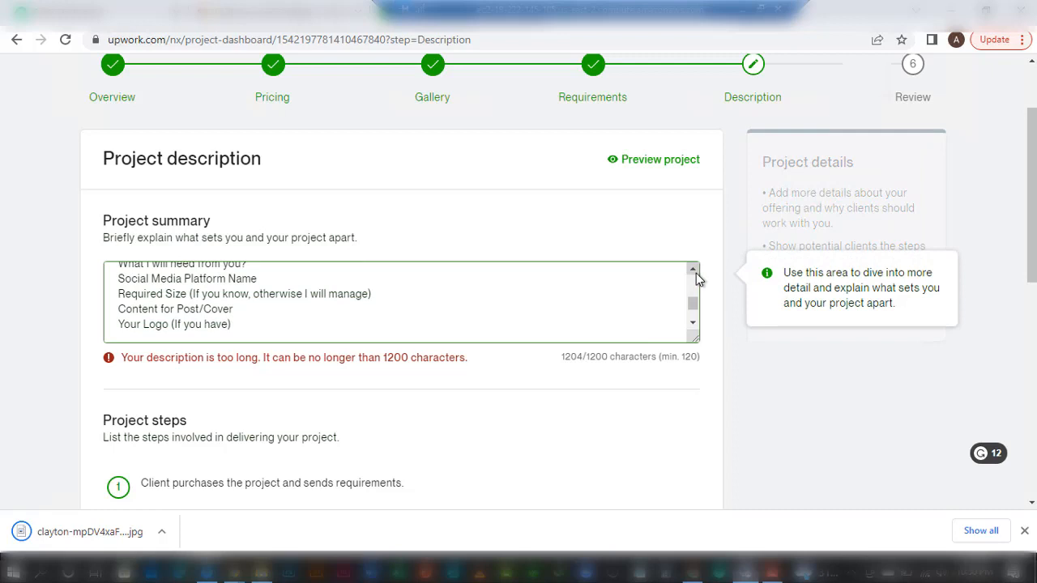
click(695, 272)
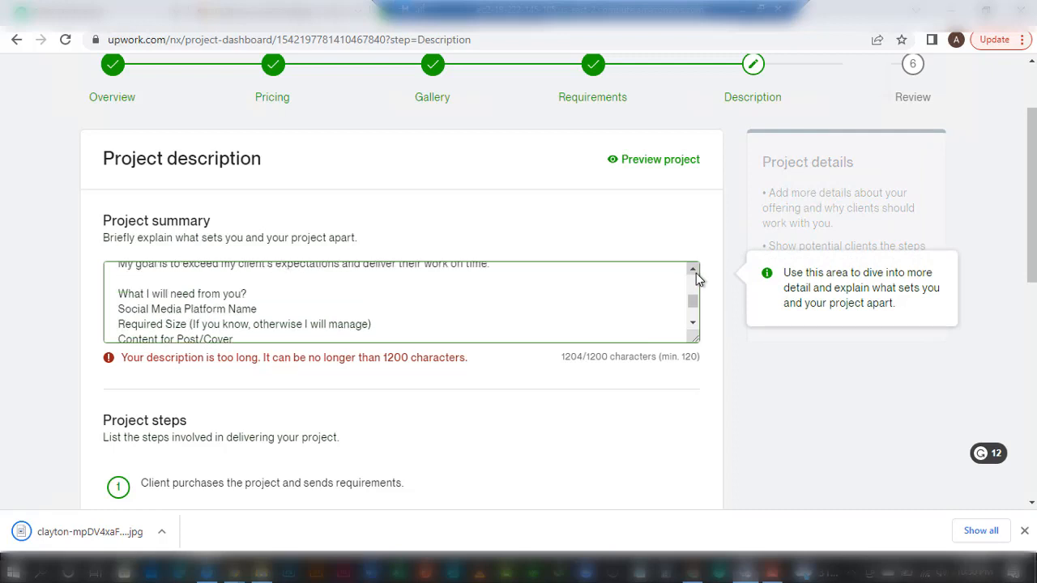
click(118, 309)
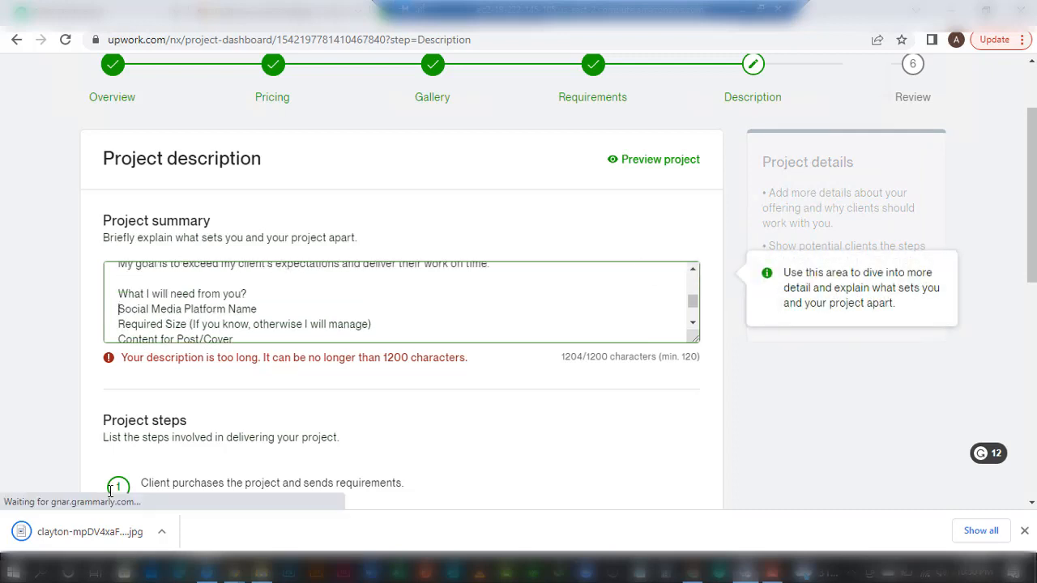
text(- )
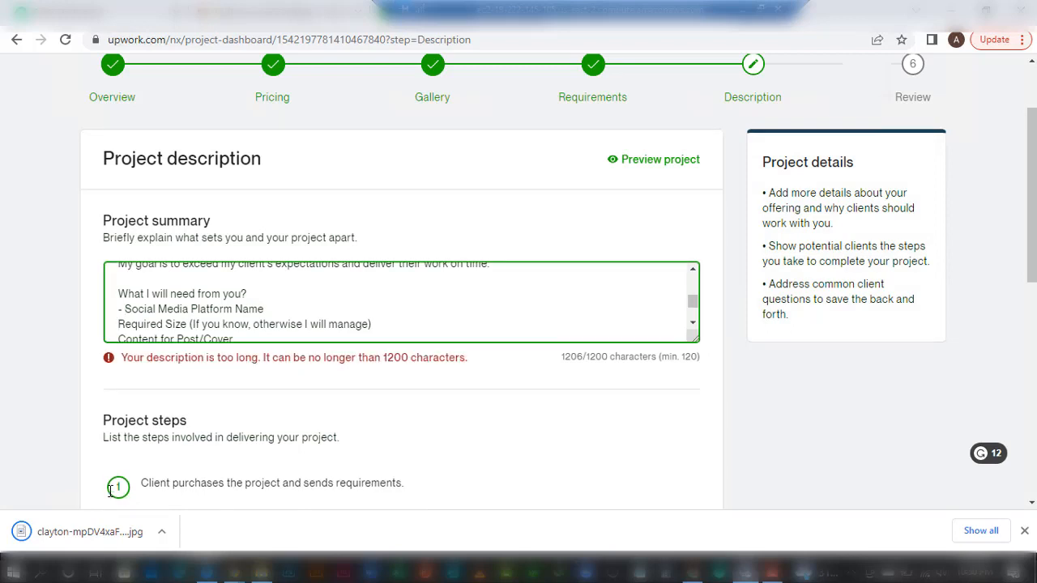
text(-)
key(Down)
key(Left)
key(Left)
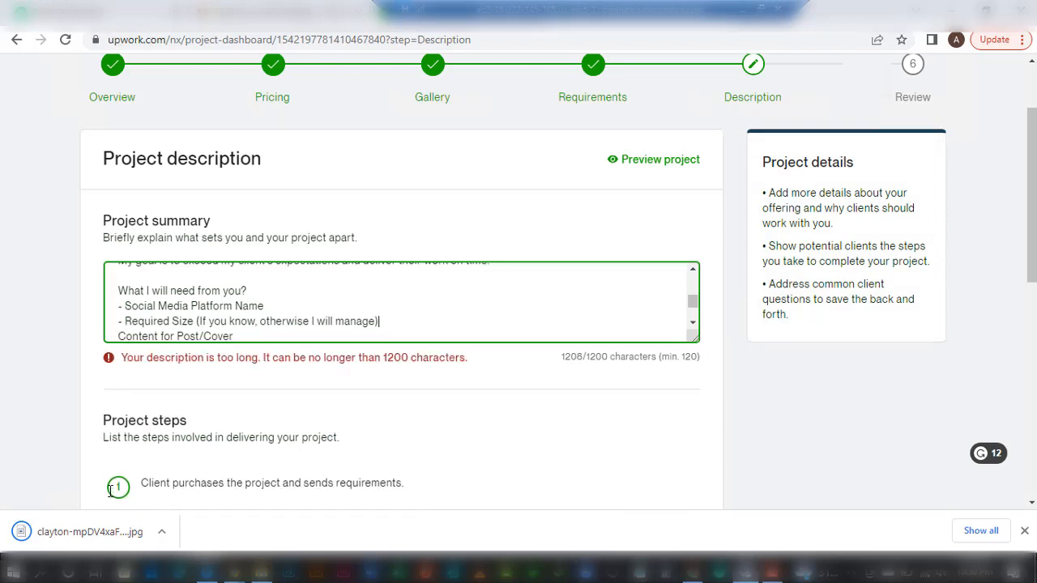
text(-)
key(Down)
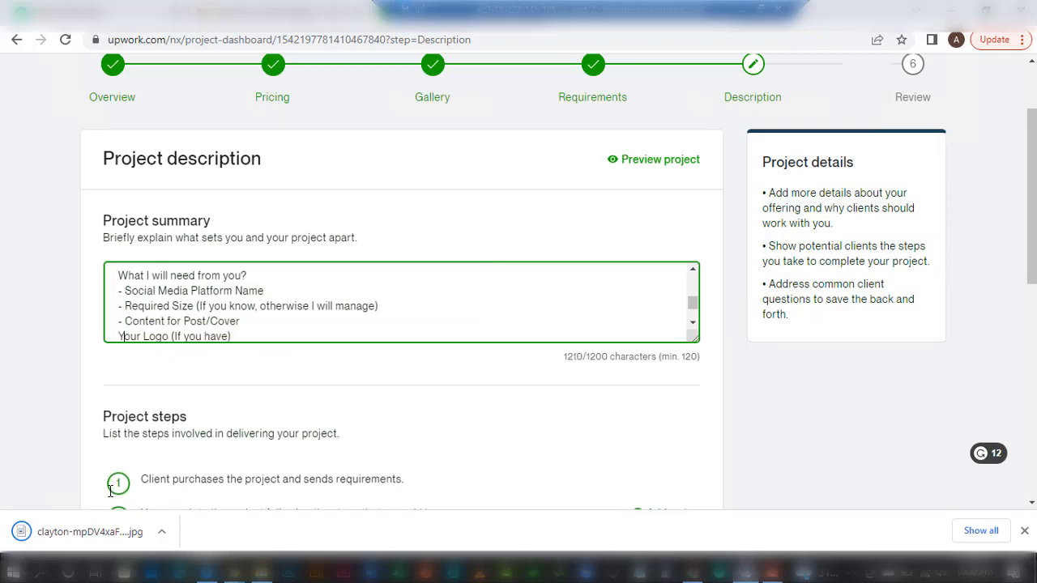
key(Left)
key(Left)
text(-)
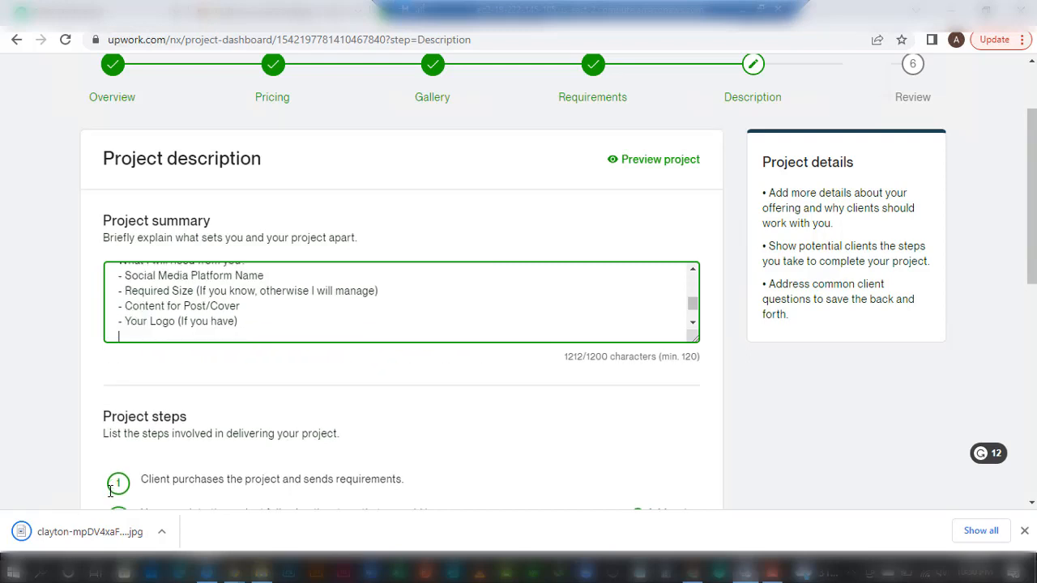
Under "What will you get?" in the project summary, replace "professional" with "Free Mockup" in the social media post/cover item.
key(Up)
key(Up)
key(Up)
key(Up)
key(Up)
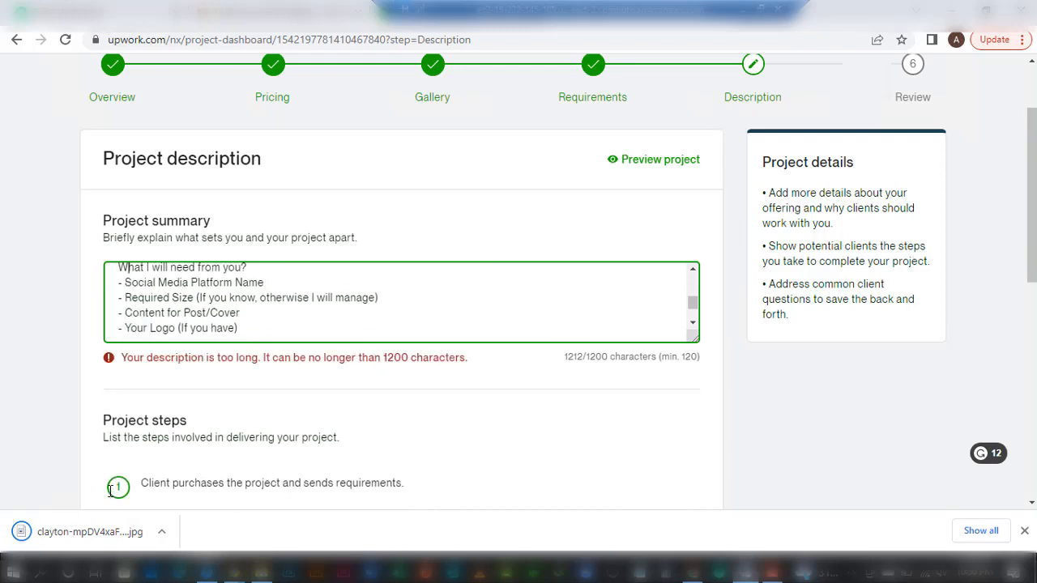
key(Up)
key(Up)
key(Up)
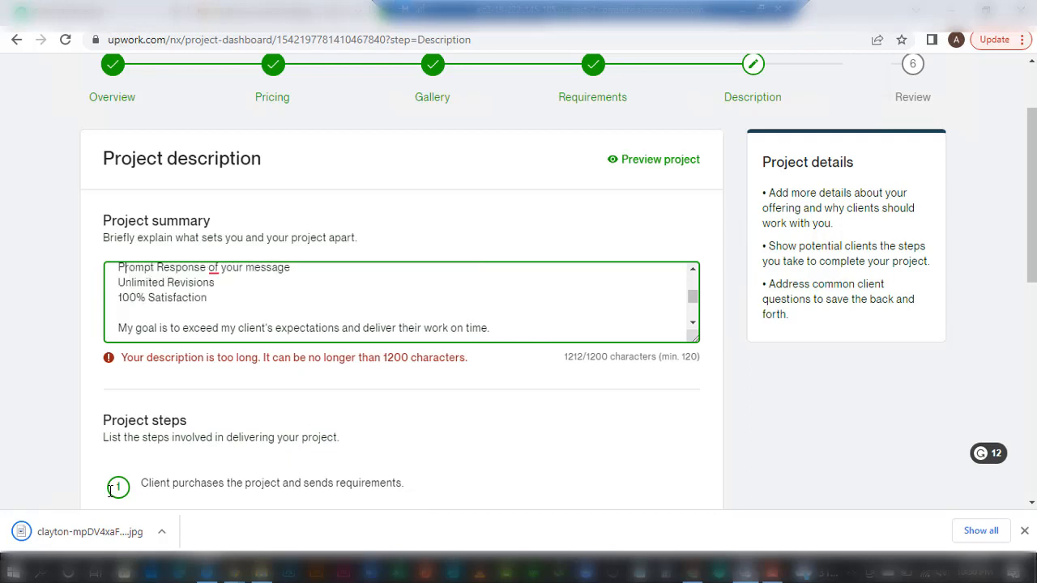
key(Up)
key(Up)
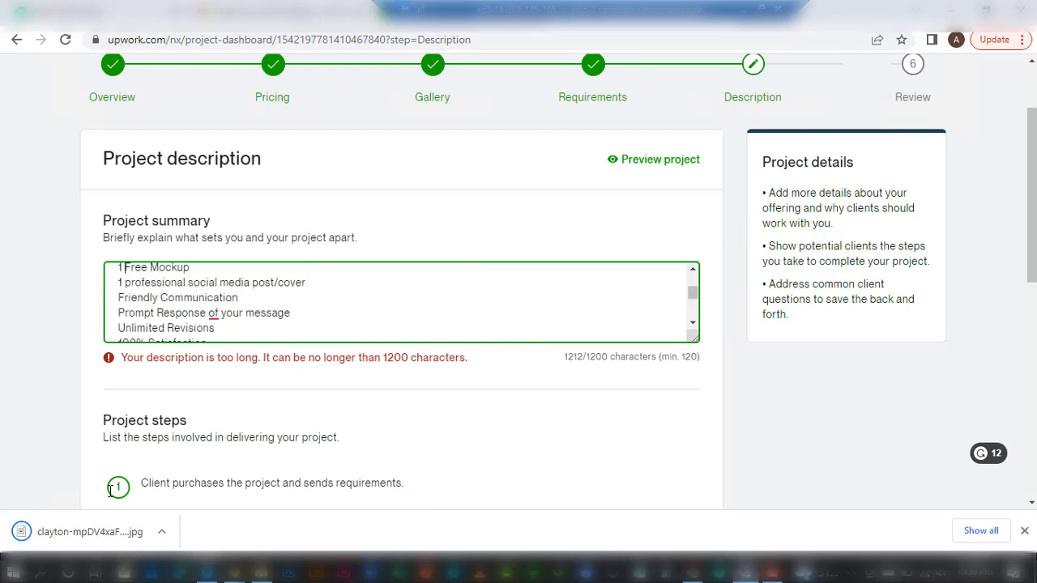
key(Up)
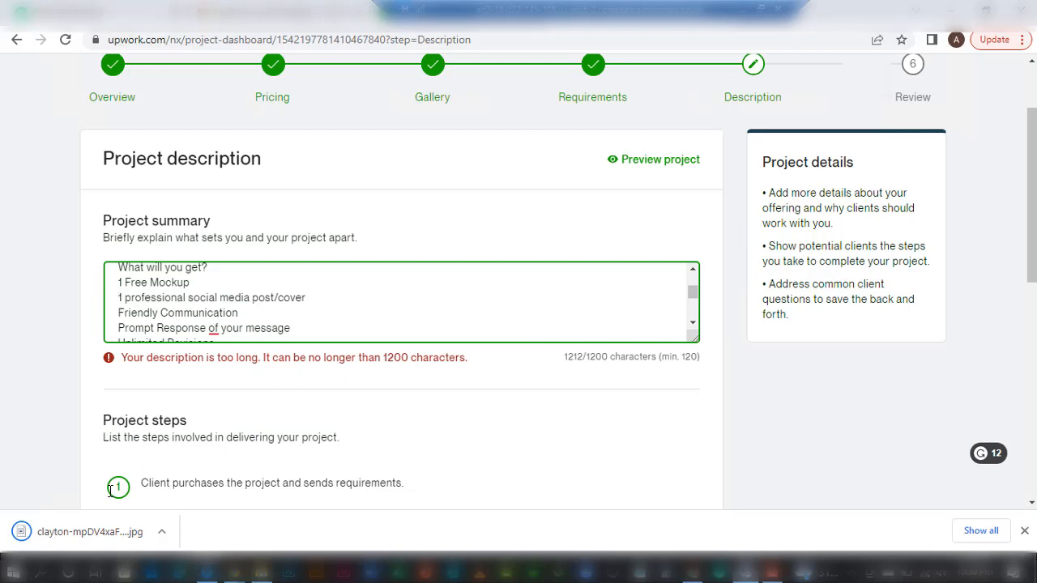
key(shift+End)
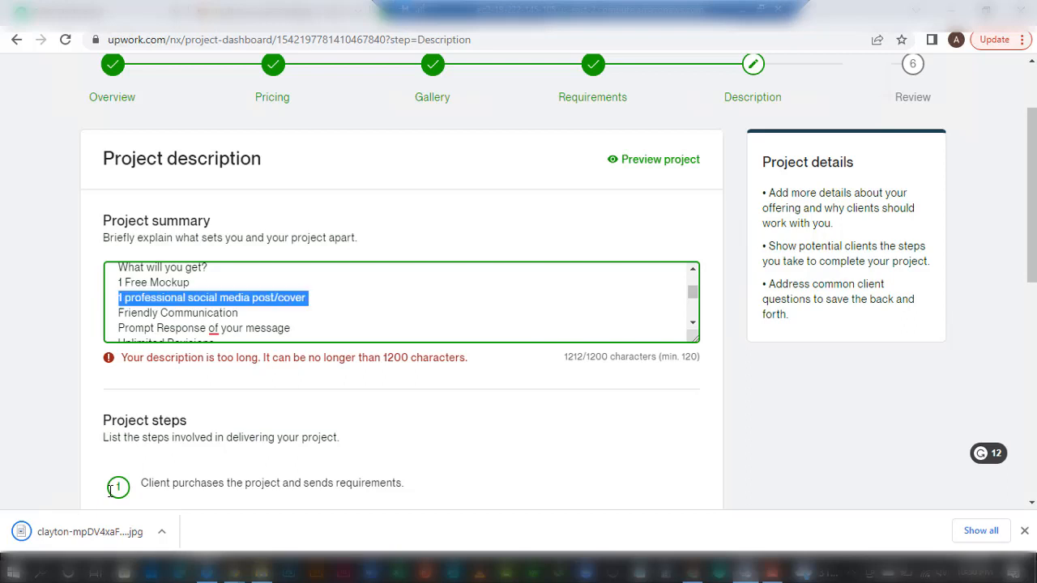
click(111, 490)
click(186, 297)
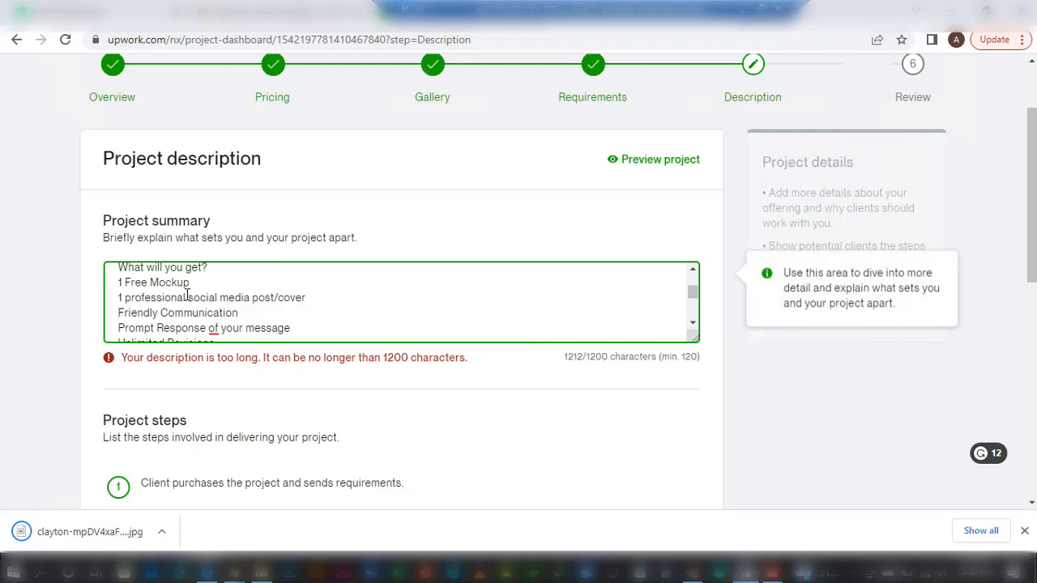
drag(187, 297, 126, 301)
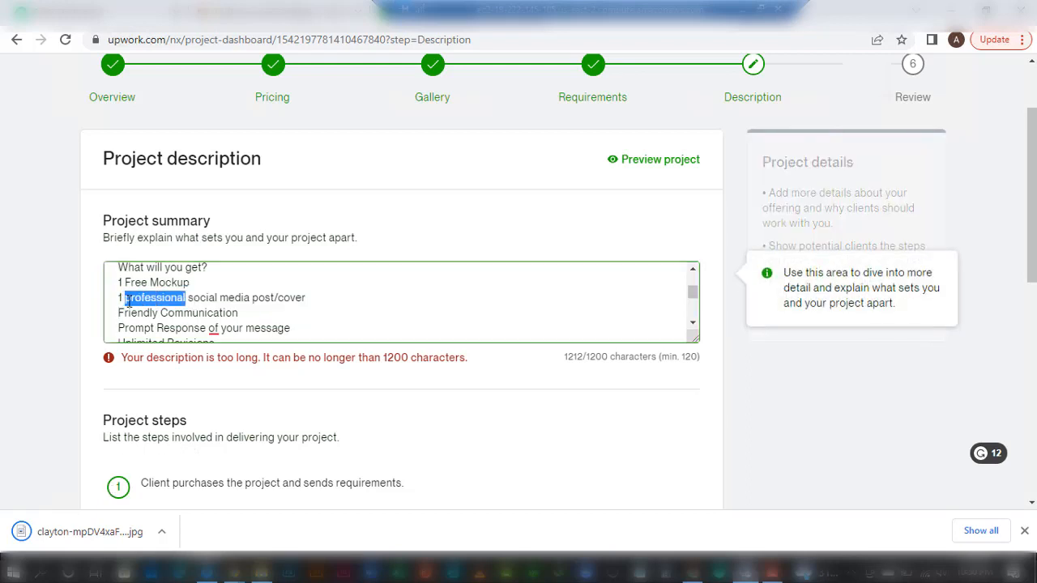
text(Free )
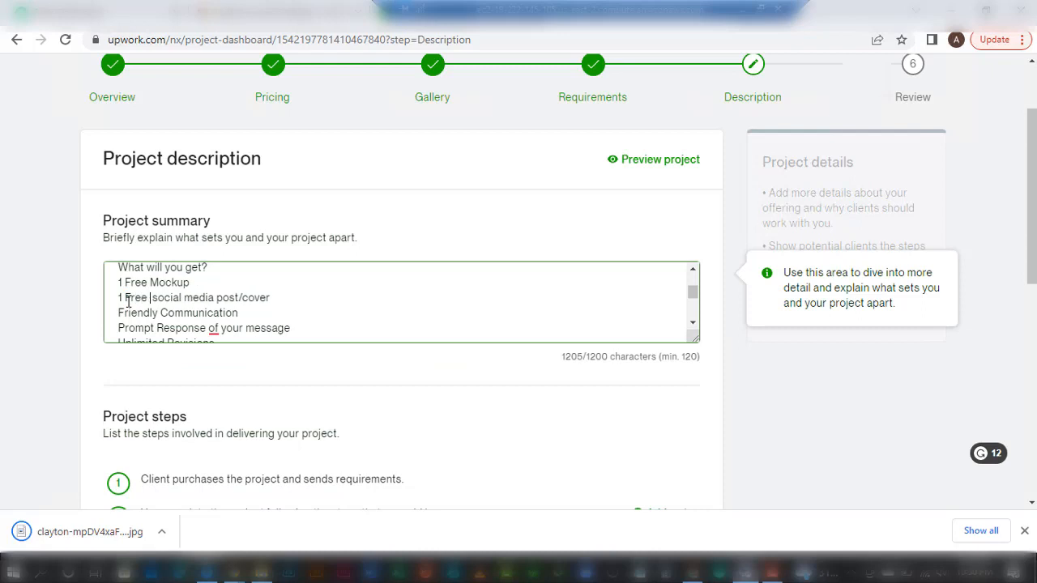
text(Moc)
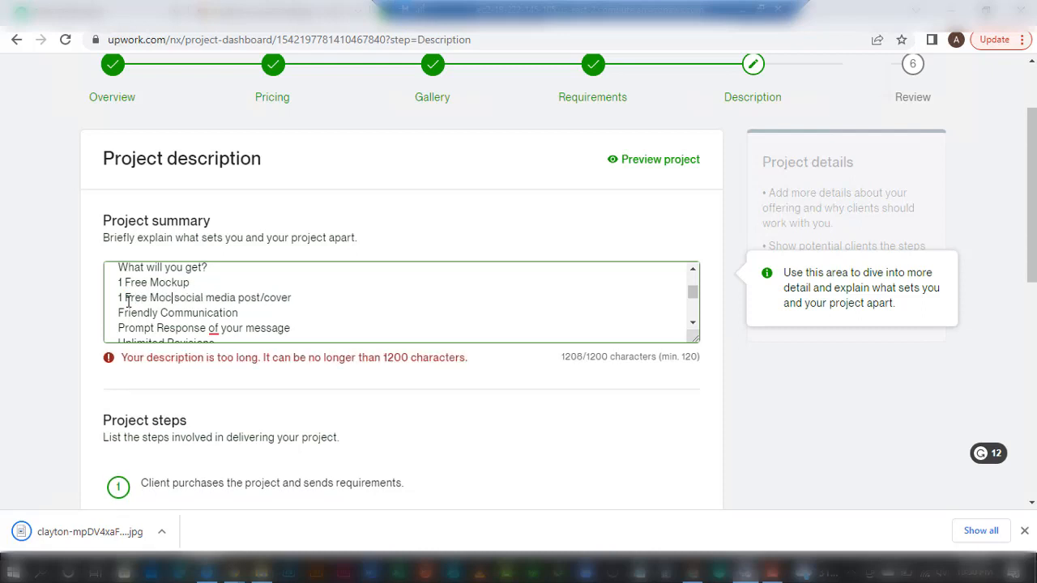
text(kup)
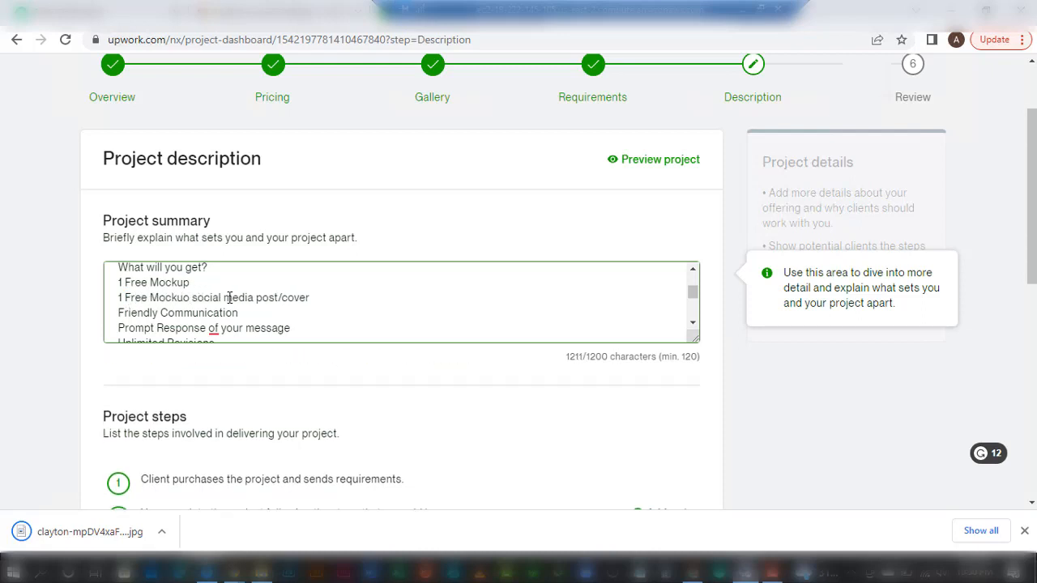
Delete the separate "1 Free Mockup" line and reword the response item as "Prompt Response to your message".
drag(195, 280, 114, 281)
key(BackSpace)
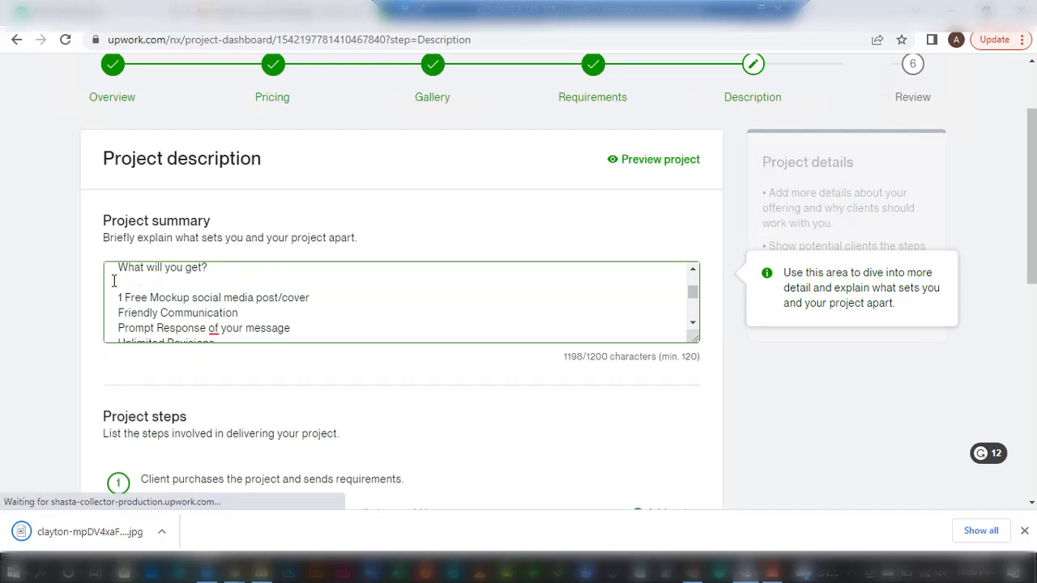
key(BackSpace)
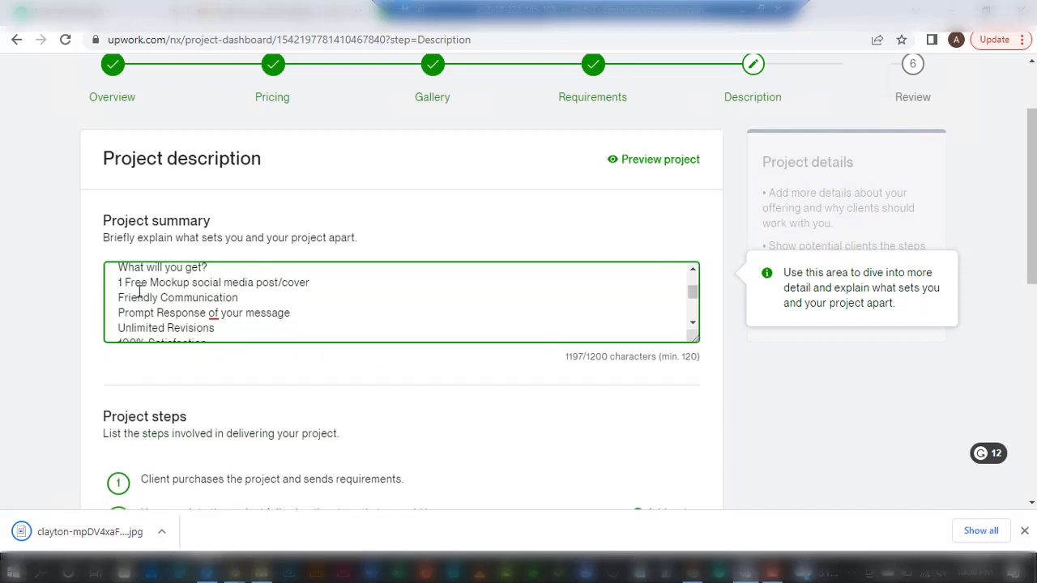
mouse_move(217, 317)
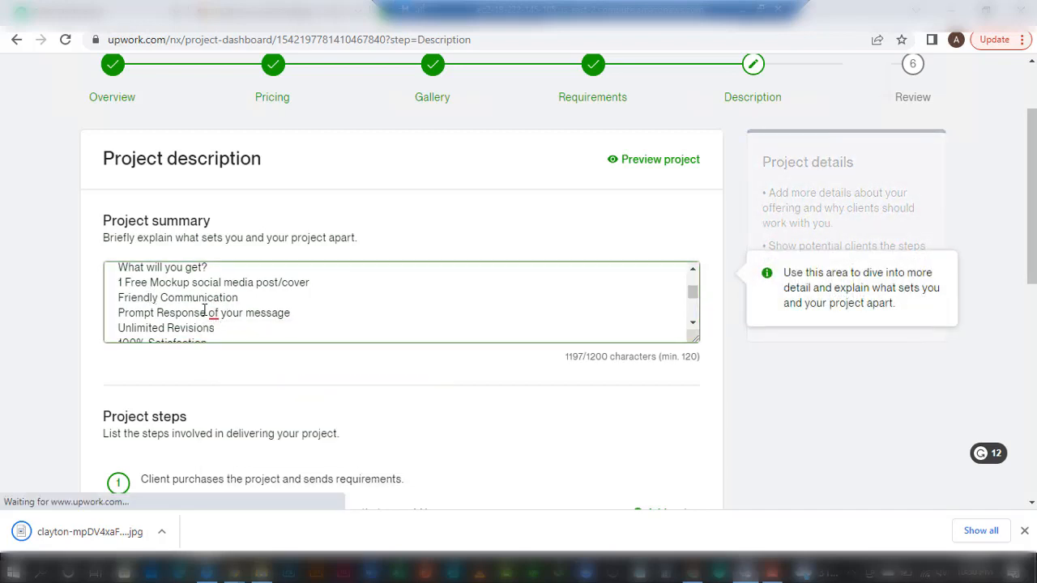
key(BackSpace)
key(BackSpace)
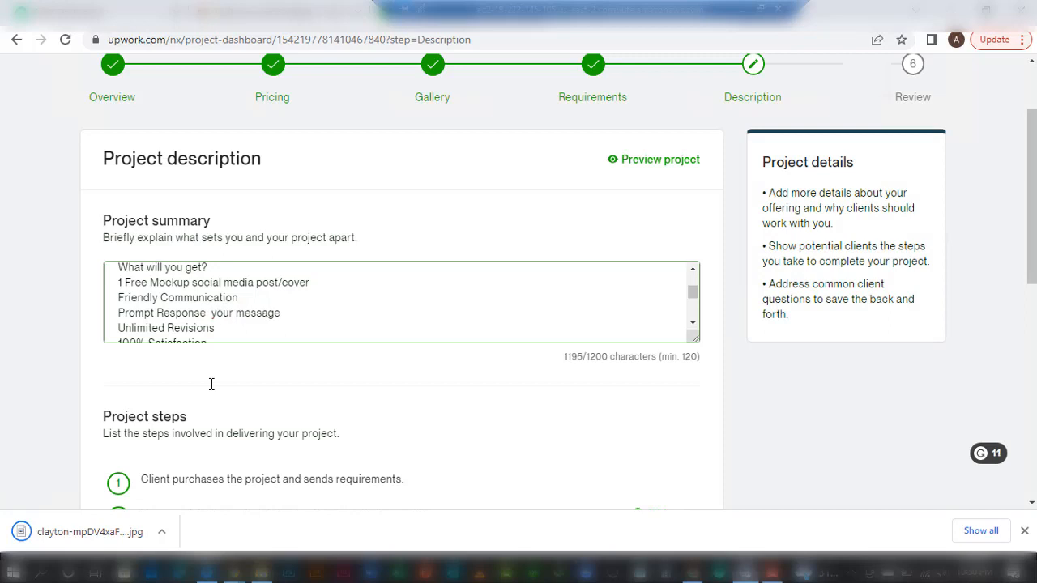
text(to)
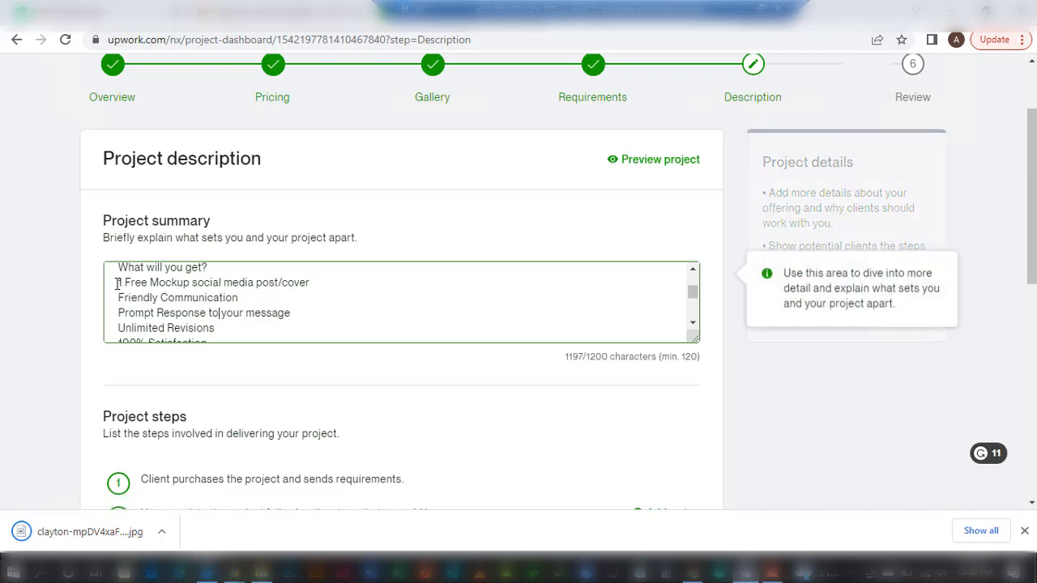
Prefix each of the five items under "What will you get?" with "- ".
text(-)
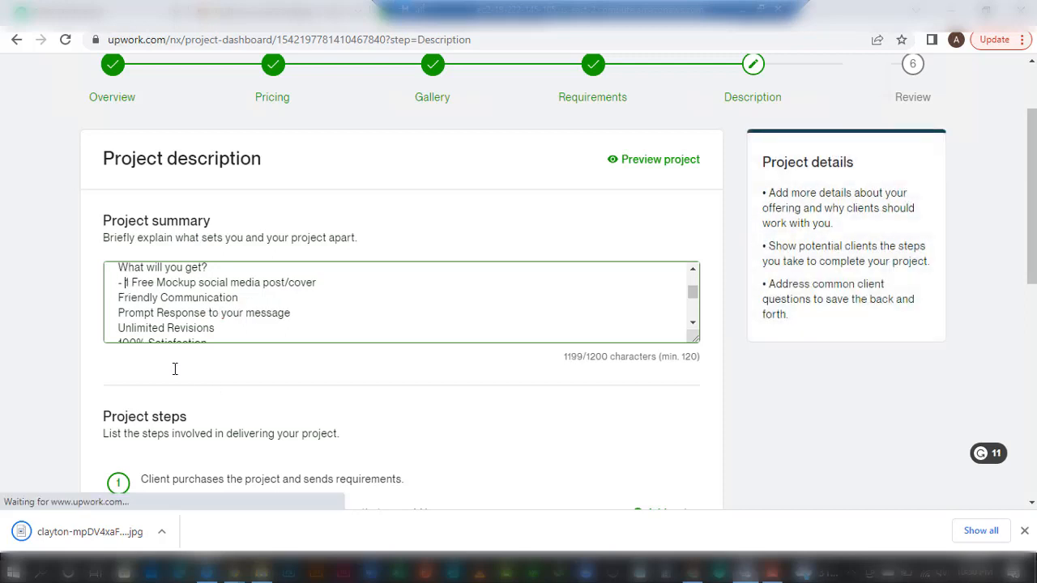
key(Down)
text(- )
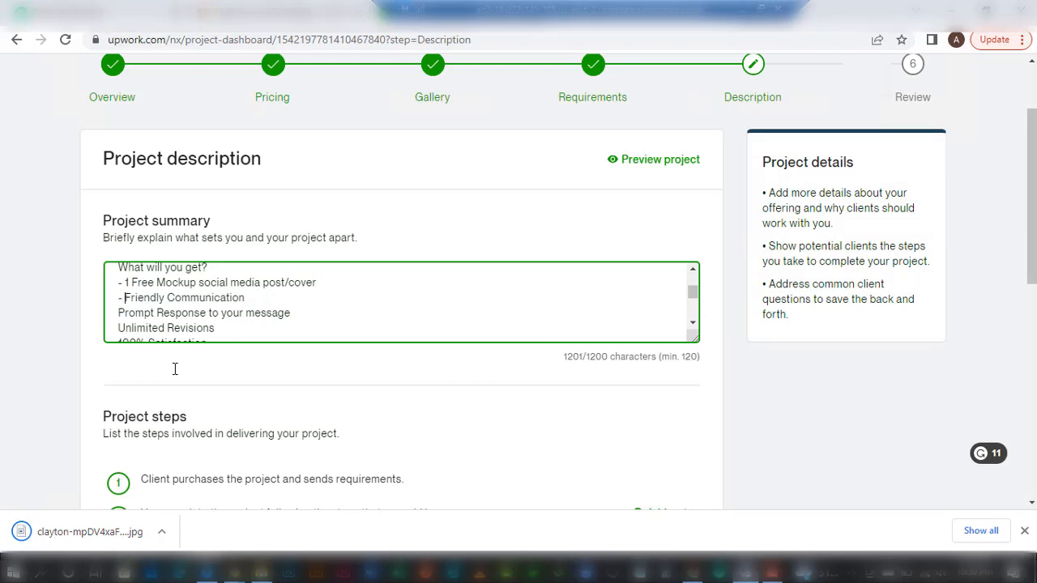
text(-)
key(Down)
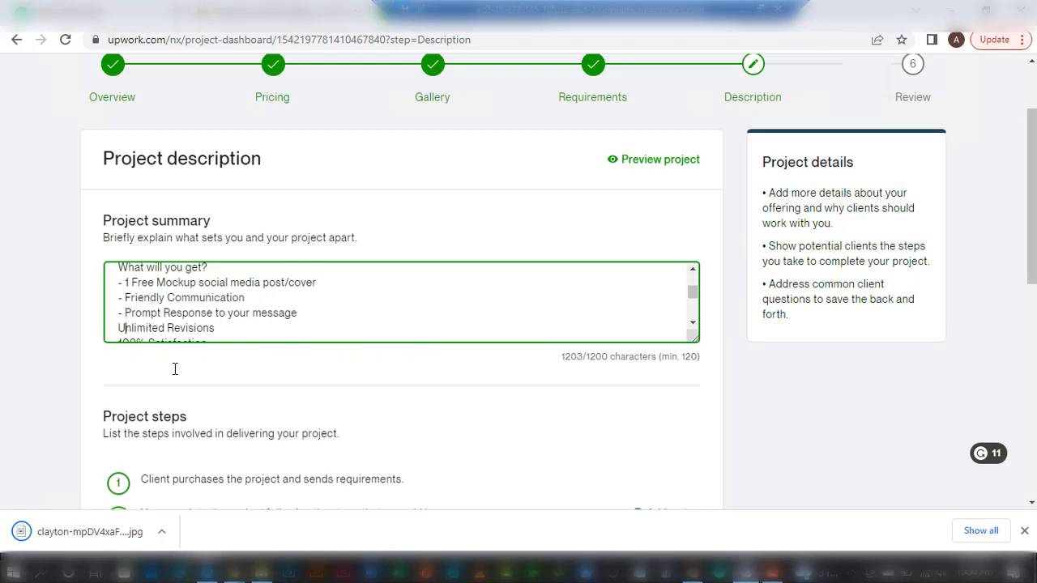
text(-)
key(Down)
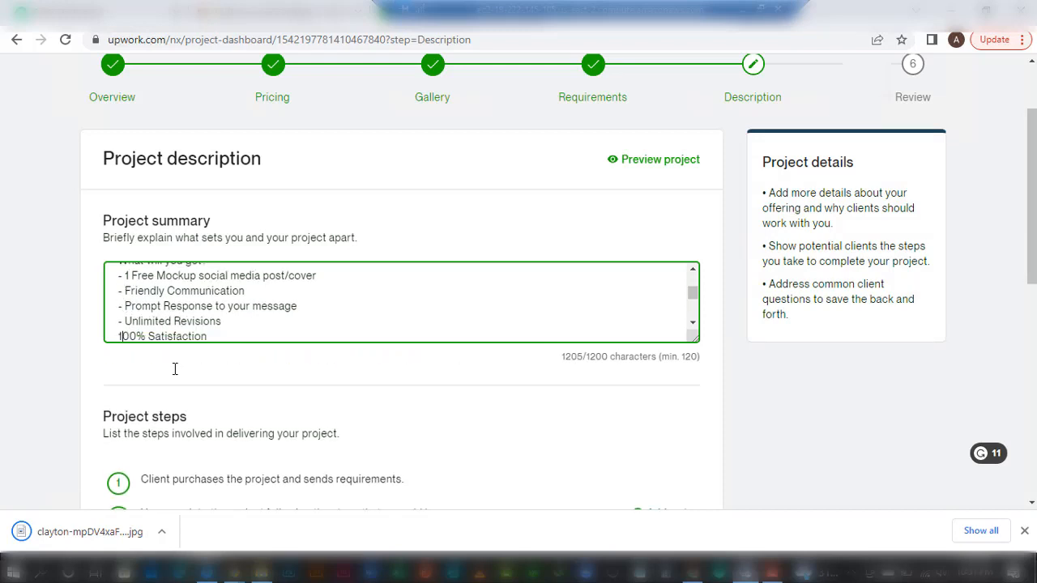
text(-)
key(Down)
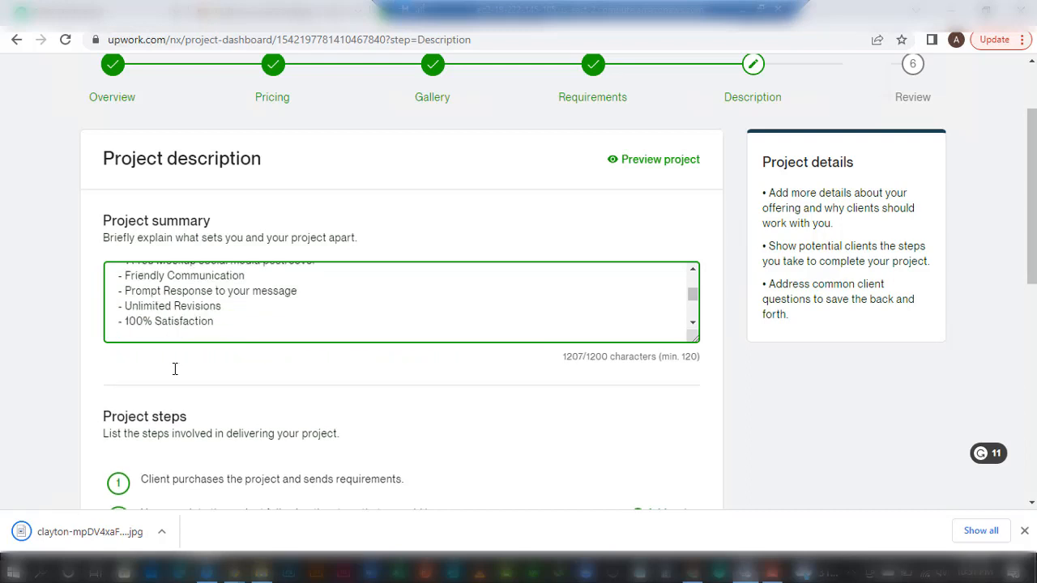
Work through Grammarly's suggestions in the project summary and accept corrections, including capitalizing "Facebook".
key(Down)
key(Up)
key(Up)
key(Up)
key(Up)
key(Up)
key(Up)
key(Up)
key(Up)
key(Up)
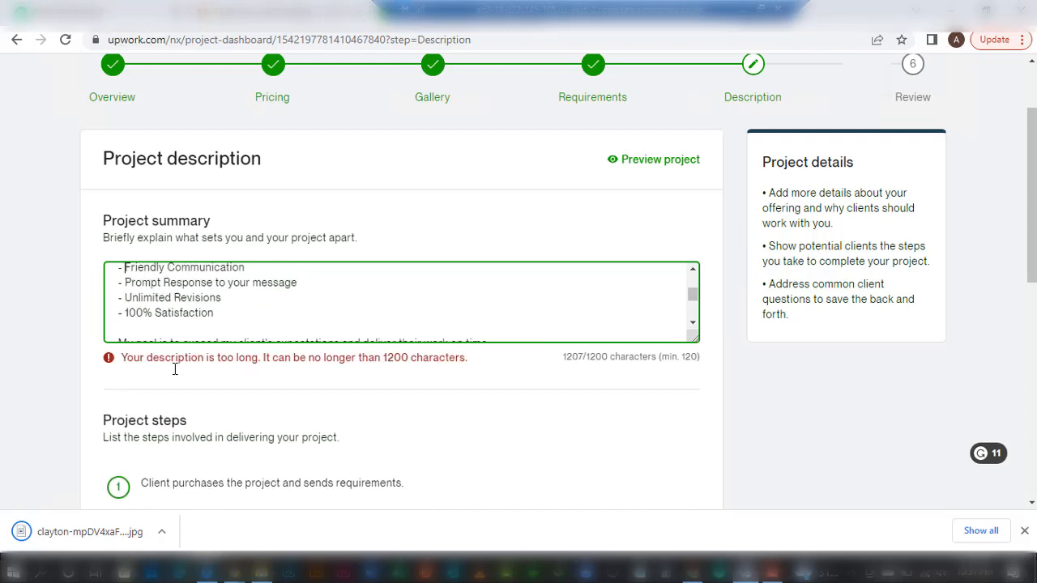
click(526, 282)
click(539, 402)
click(350, 428)
mouse_move(399, 298)
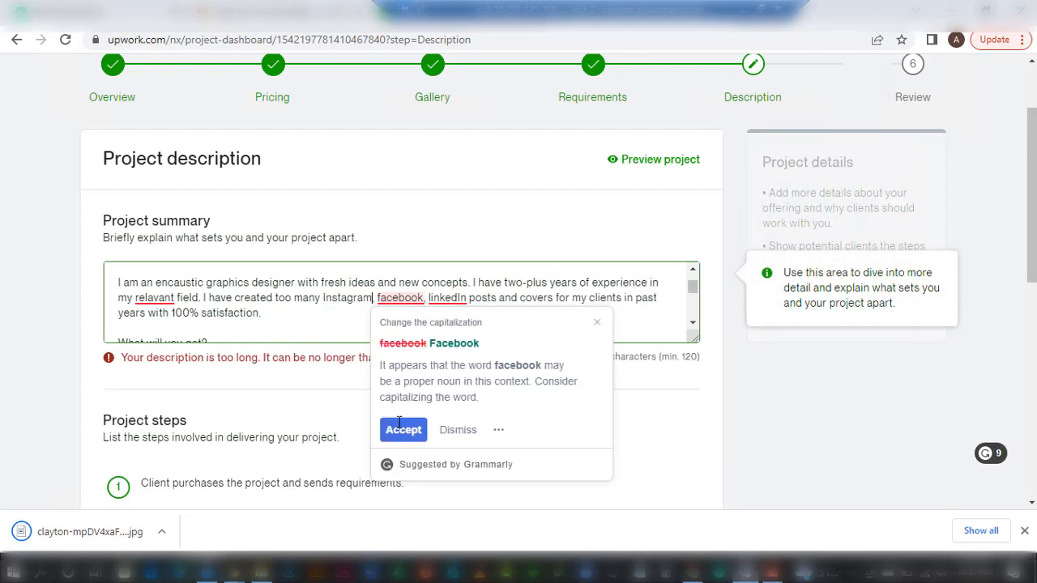
click(400, 428)
click(161, 421)
mouse_move(447, 299)
click(456, 250)
scroll(300, 295, up, 1)
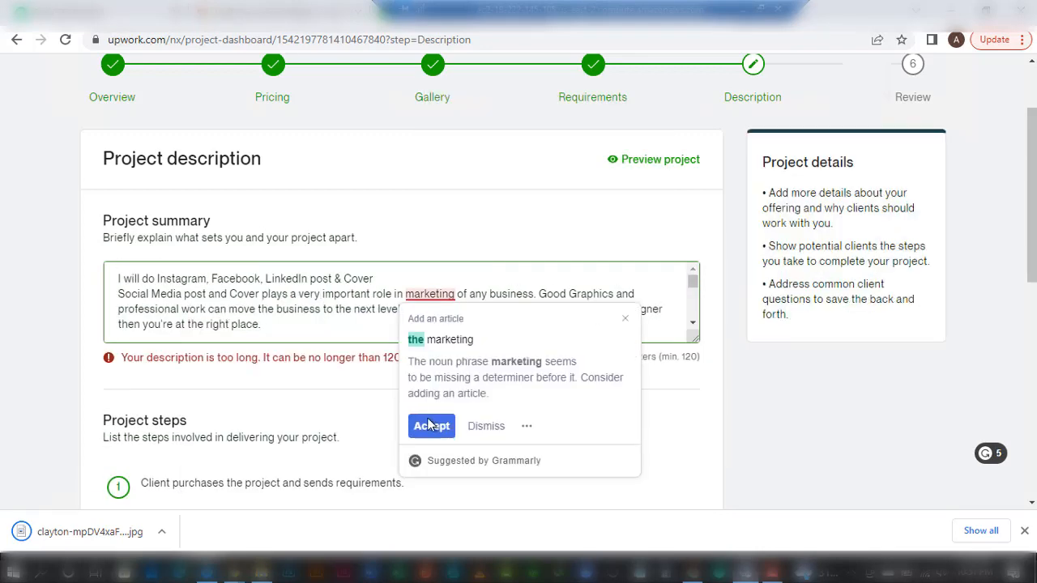
scroll(397, 300, down, 5)
mouse_move(506, 264)
click(510, 429)
Delete the line above the closing thanks at the end of the summary and change the closing to "Thank You".
drag(293, 310, 118, 307)
key(BackSpace)
key(BackSpace)
click(155, 324)
key(BackSpace)
text(You)
Check the summary's character count and the Grammarly mark on "LinkedIn" in the free mockup paragraph.
click(596, 358)
drag(596, 358, 489, 268)
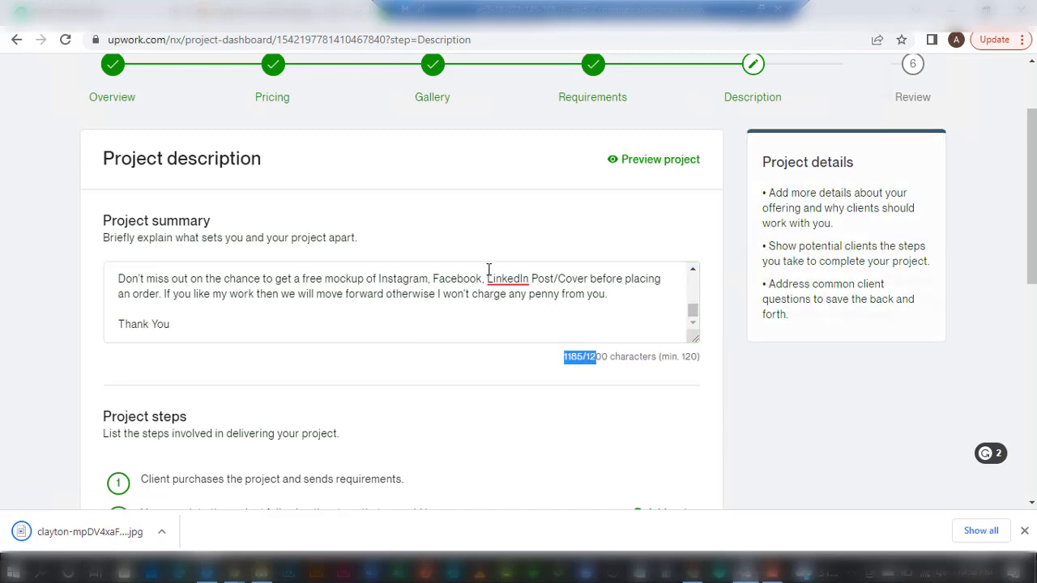
click(512, 281)
click(404, 311)
click(978, 358)
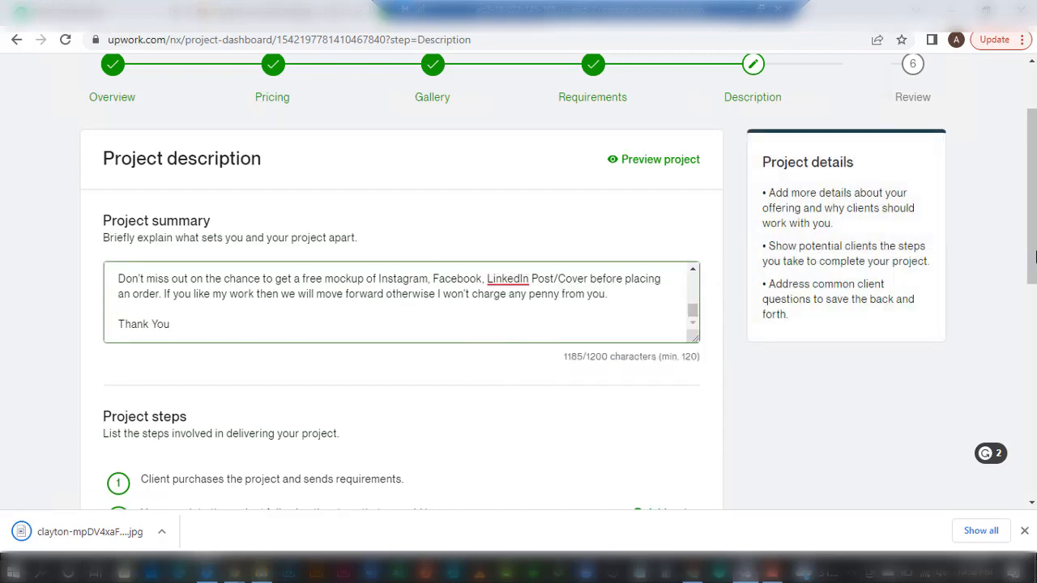
Start a new entry under Project steps and name it "Take a short call/interview on message".
scroll(978, 357, down, 3)
drag(1033, 279, 1032, 301)
drag(110, 156, 199, 151)
click(177, 219)
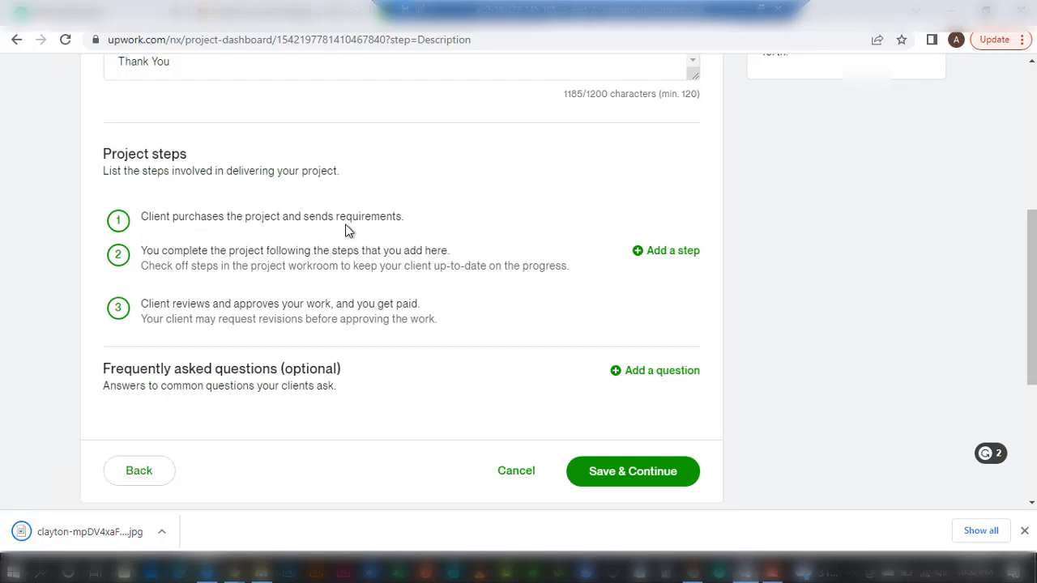
mouse_move(157, 233)
mouse_move(613, 255)
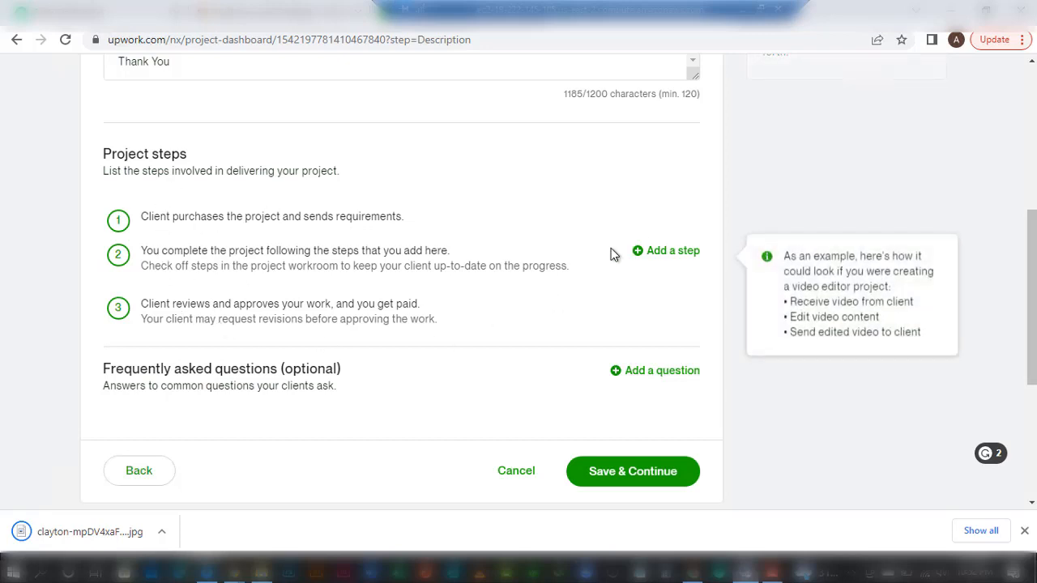
click(672, 252)
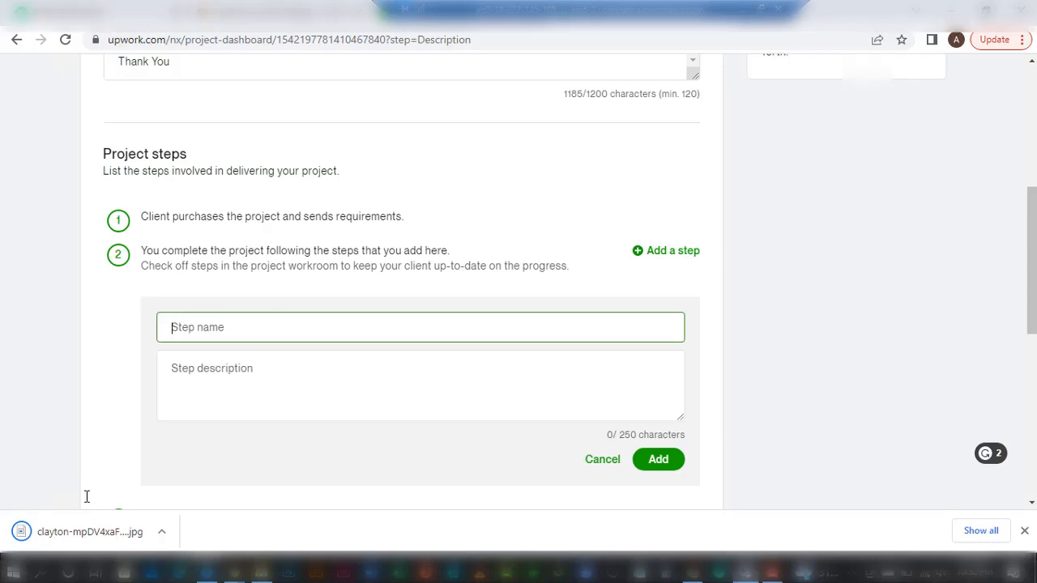
text(Take a short call/interview on message)
key(Tab)
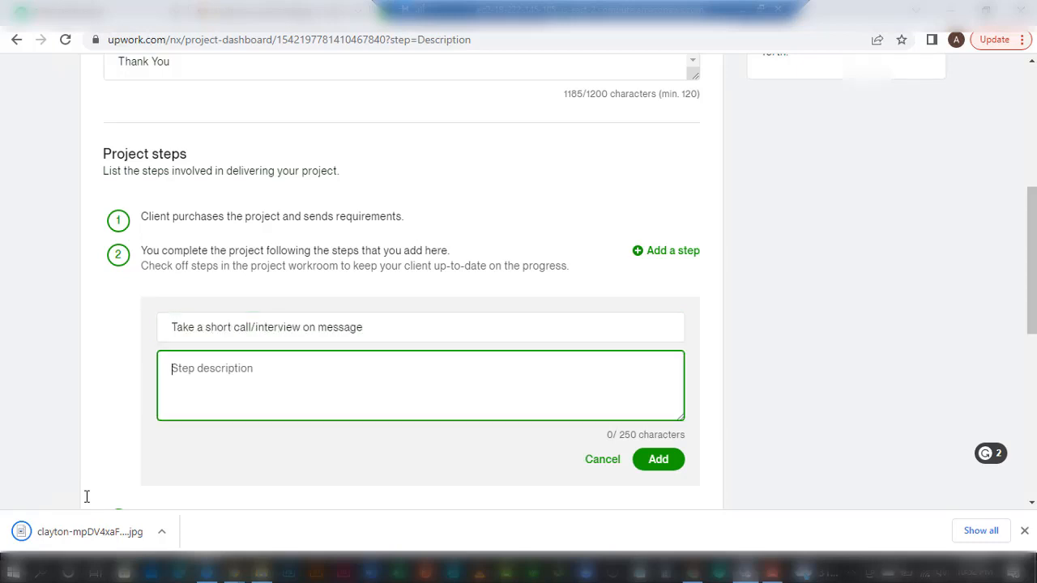
Describe the step as "I will do a short call or communicate via message to understand the client's requirements better".
text(I will do a short call or communicate via message to understand the client's requirement)
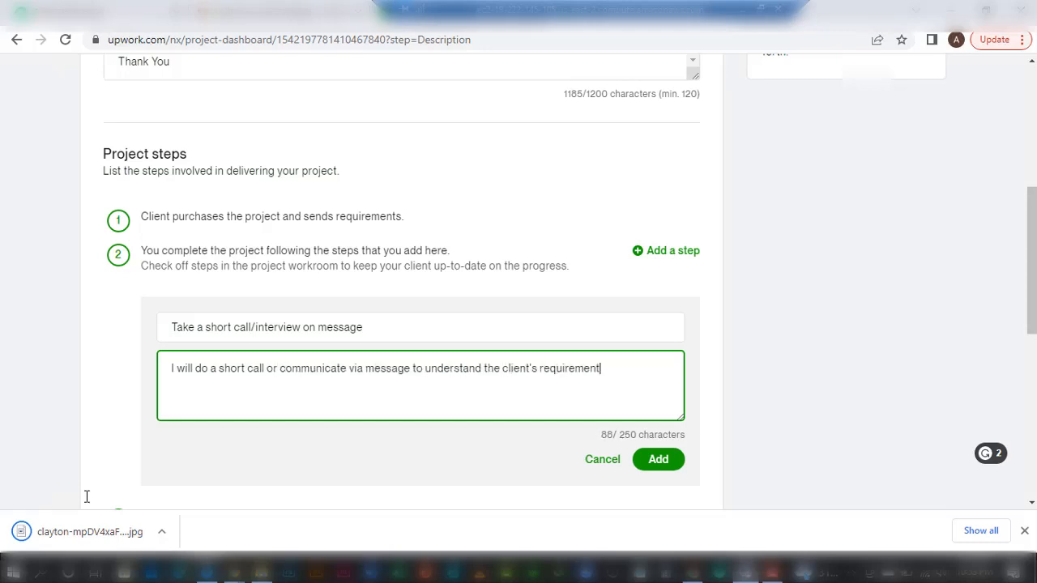
click(505, 370)
click(625, 370)
text(better.)
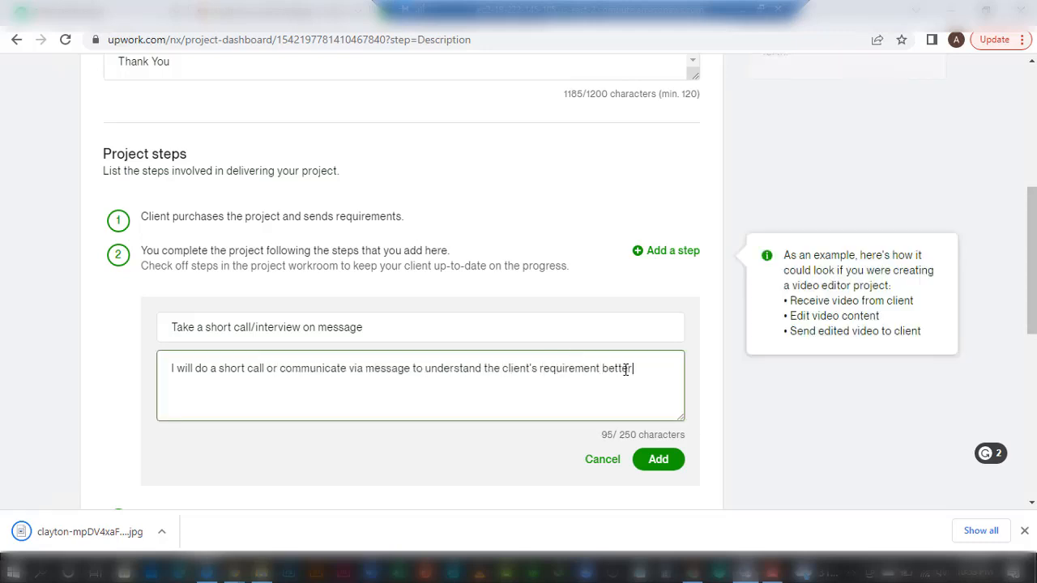
mouse_move(578, 367)
click(565, 308)
Extend the step description with "and make the design as per his expectations." and add the step to the project.
key(BackSpace)
text(and meet)
key(BackSpace)
key(BackSpace)
key(BackSpace)
key(BackSpace)
key(BackSpace)
key(BackSpace)
key(BackSpace)
key(BackSpace)
text(and make the design as per his expectations.)
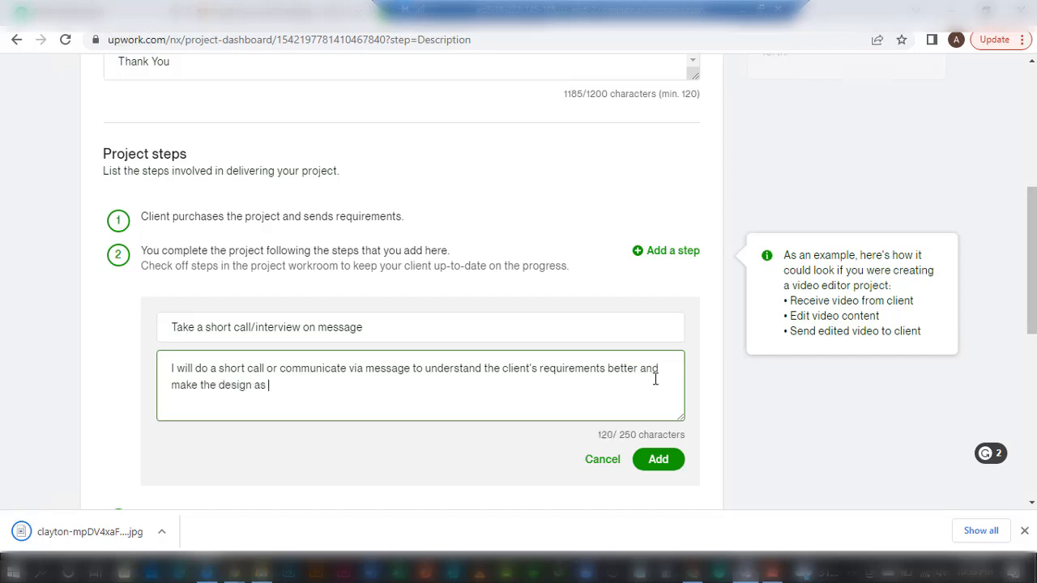
click(659, 461)
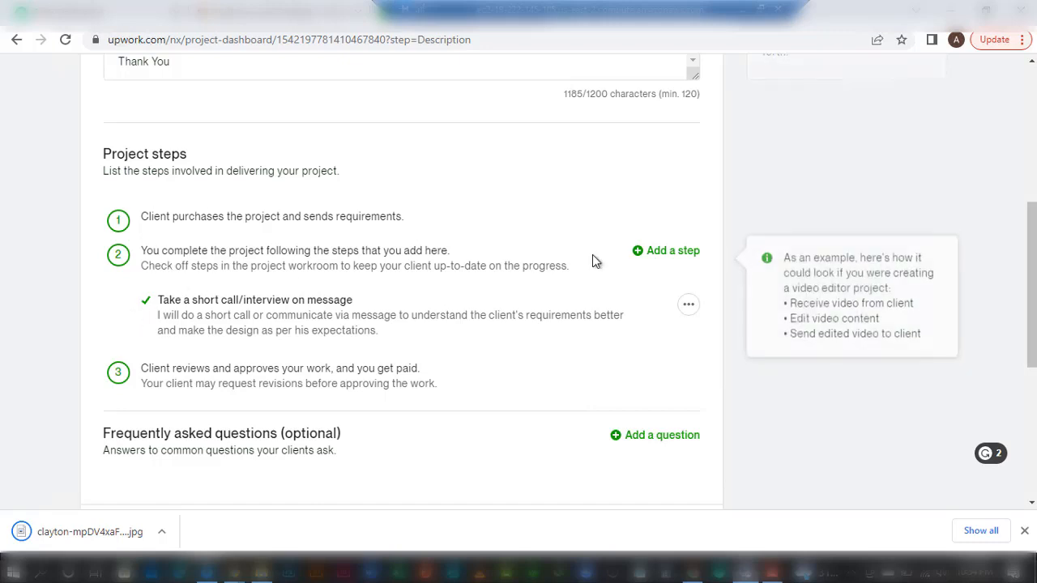
Start a second entry under Project steps and name it "Deliver the first Mockup before starting an order".
click(671, 251)
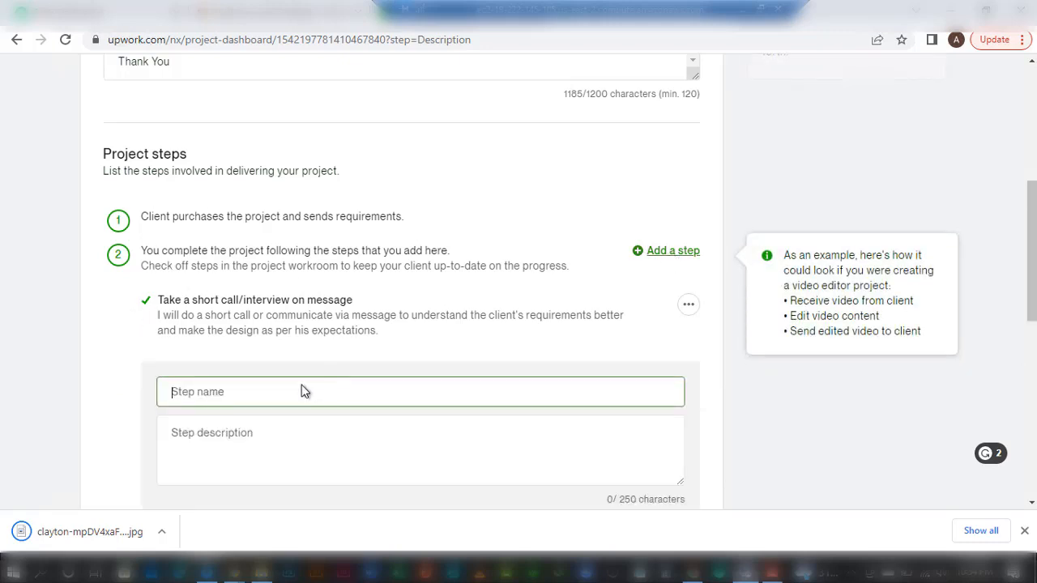
text(Deliver the first Mock)
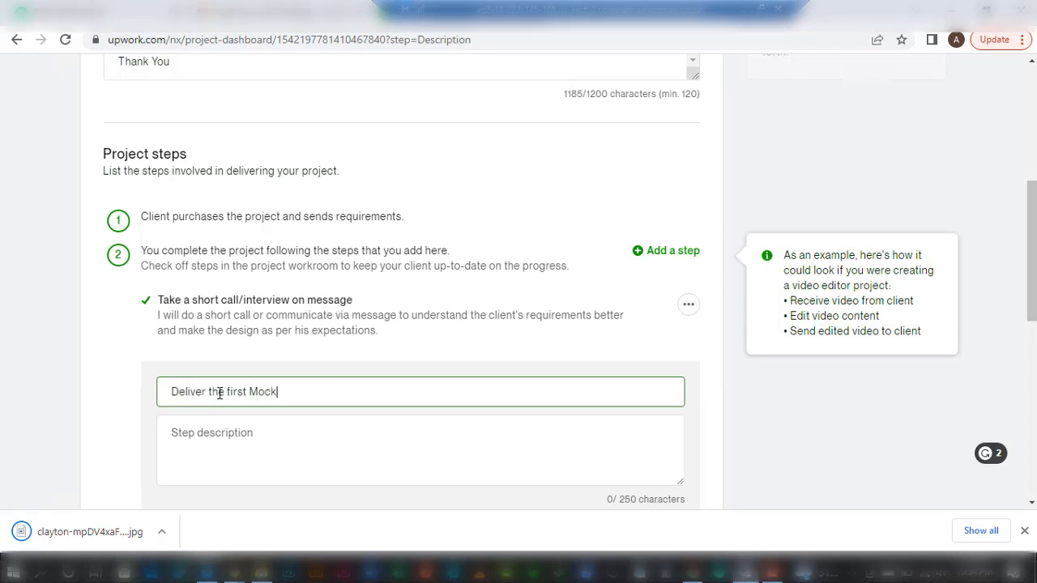
text(up in F)
key(BackSpace)
key(BackSpace)
key(BackSpace)
key(BackSpace)
text(before getting an order)
key(BackSpace)
key(BackSpace)
key(BackSpace)
key(BackSpace)
key(BackSpace)
key(BackSpace)
key(BackSpace)
key(BackSpace)
key(BackSpace)
key(BackSpace)
key(BackSpace)
key(BackSpace)
key(BackSpace)
key(BackSpace)
key(BackSpace)
key(BackSpace)
text(starting an order)
Describe the step as a first mockup free of cost to show expertise, with the client proceeding if satisfied and otherwise not charged any penny.
click(202, 433)
text(I will p)
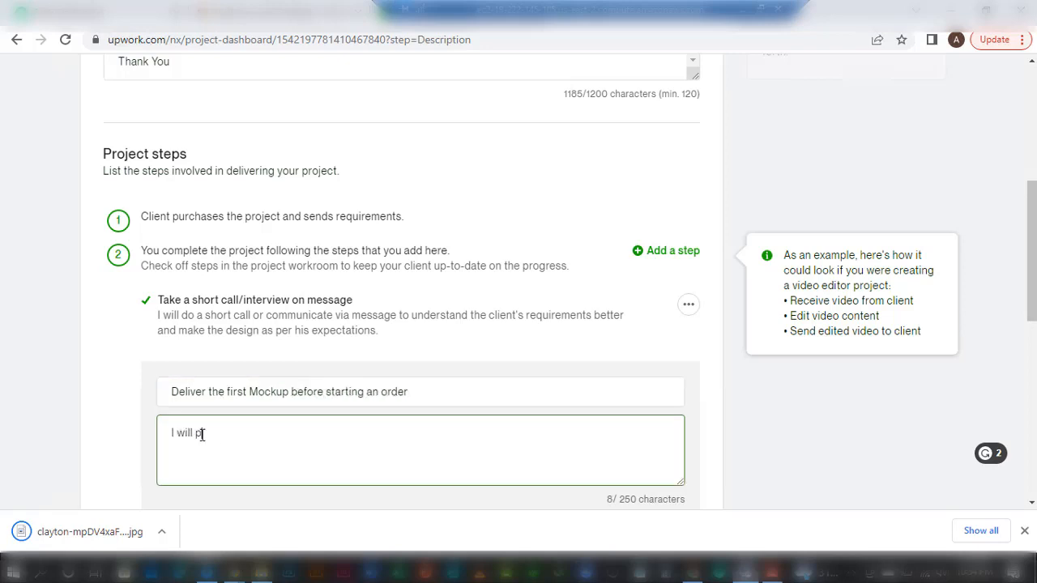
text(rovide the first mockup )
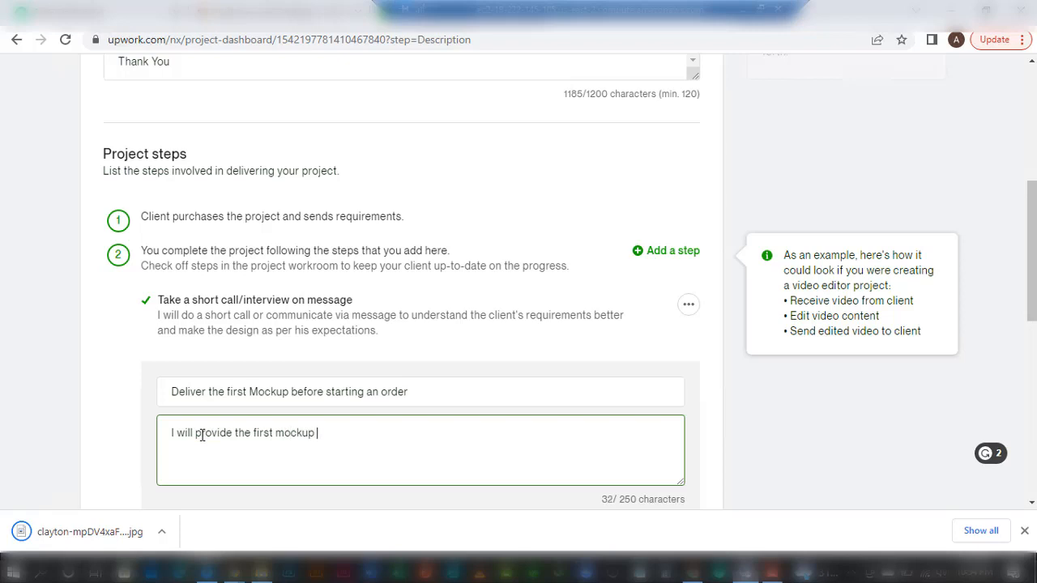
text(free of cost to show my expertise. If my client )
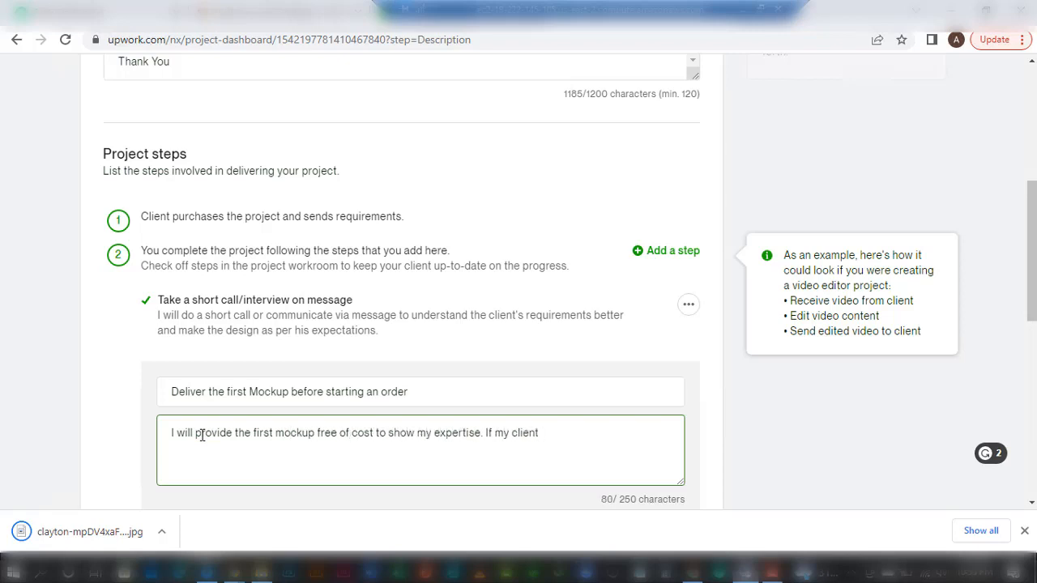
text(satisfy with my design then he/she can proceed otherwise I won't charge any penny from thm.)
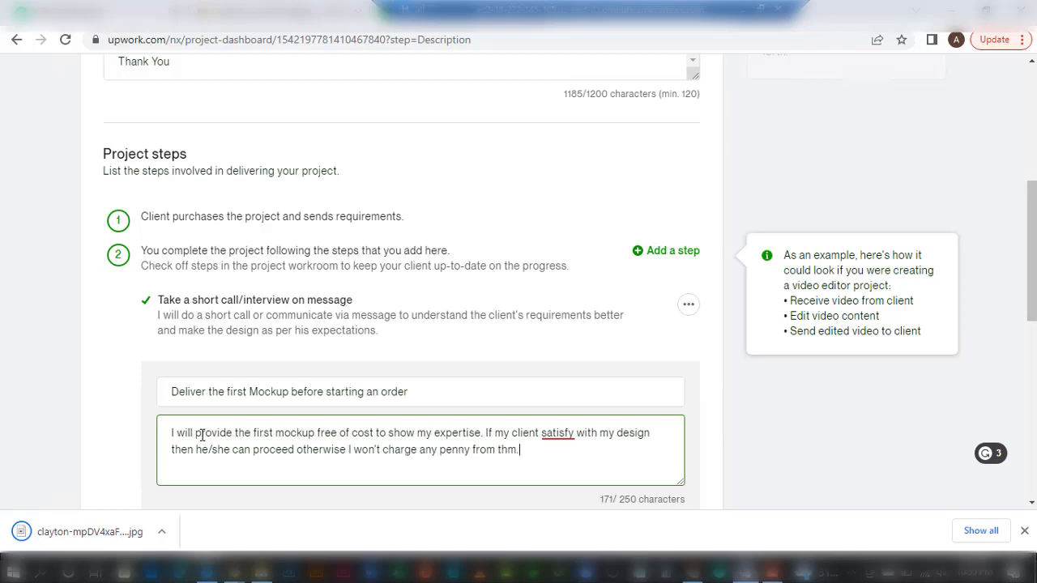
Correct the step description's wording to "is satisfied" and "them", and add the step to the project.
click(535, 361)
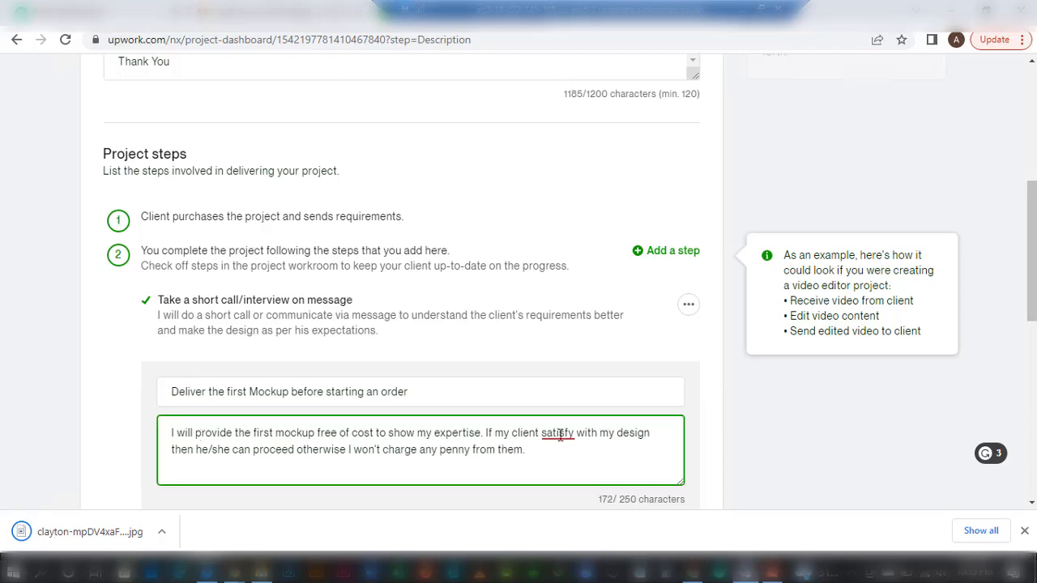
click(593, 343)
click(593, 343)
scroll(641, 289, down, 2)
click(598, 366)
click(654, 408)
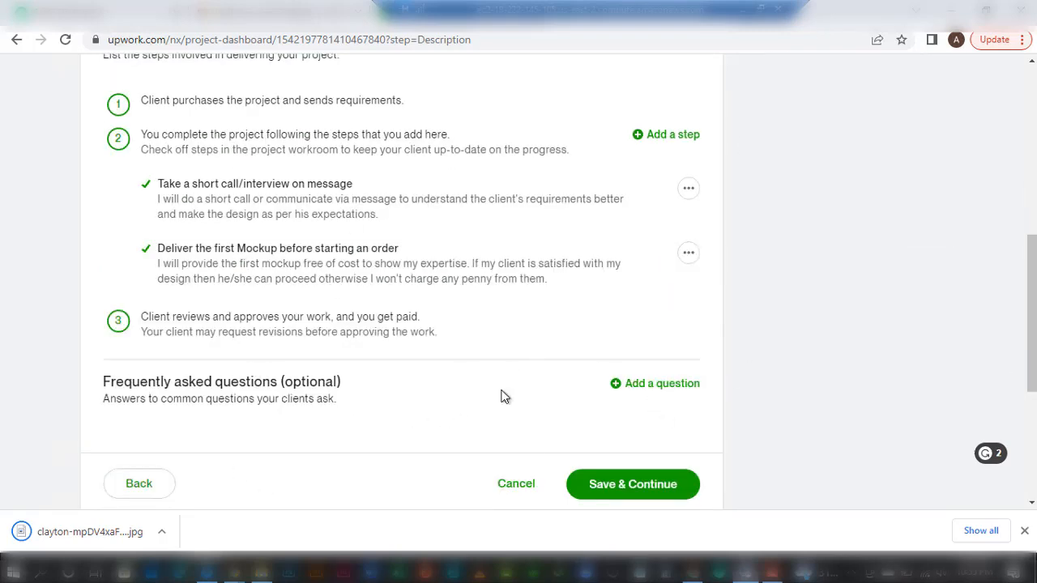
Save the description page without adding questions and set the maximum number of simultaneous projects to 10.
mouse_move(151, 380)
click(629, 491)
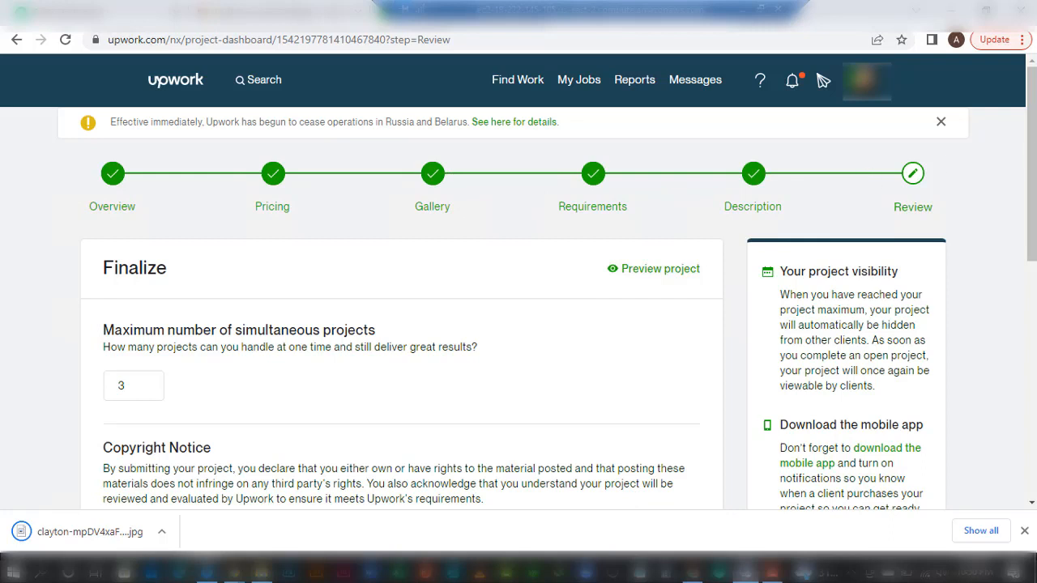
scroll(518, 279, down, 1)
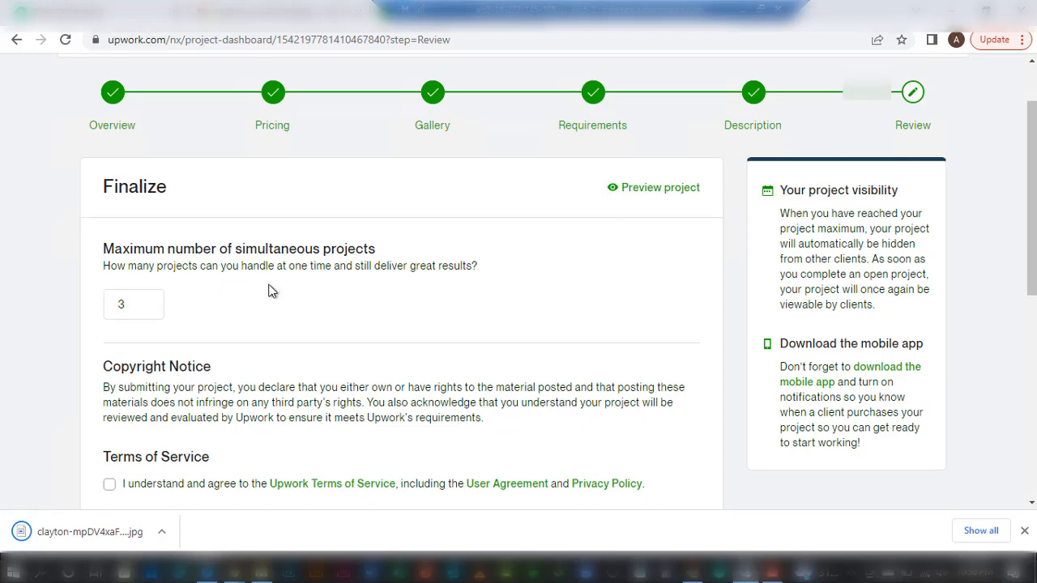
click(135, 303)
text(10)
key(Tab)
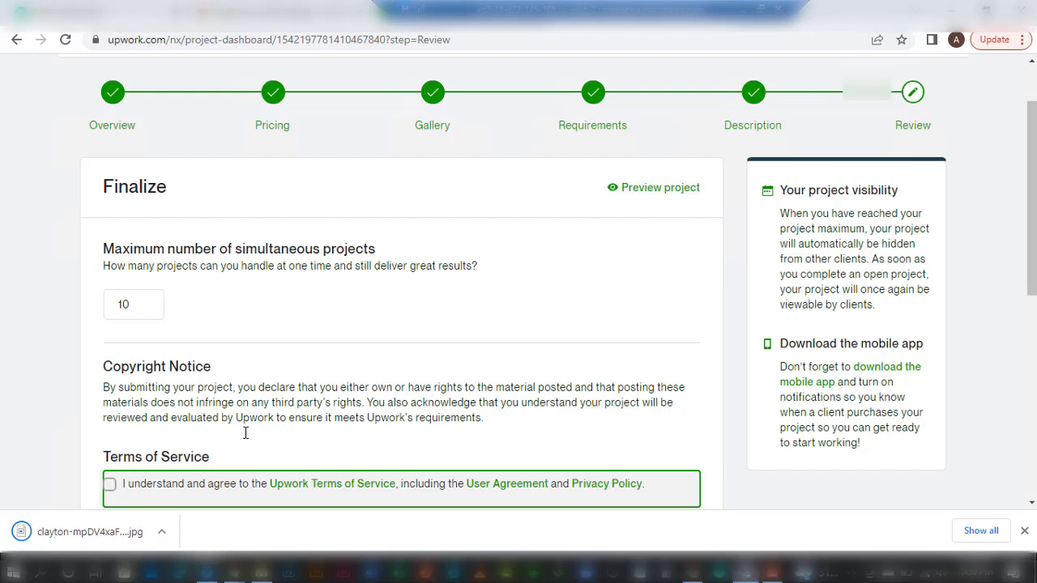
Accept the Terms of Service and Privacy Notice, and send the project to review.
drag(1031, 290, 1031, 290)
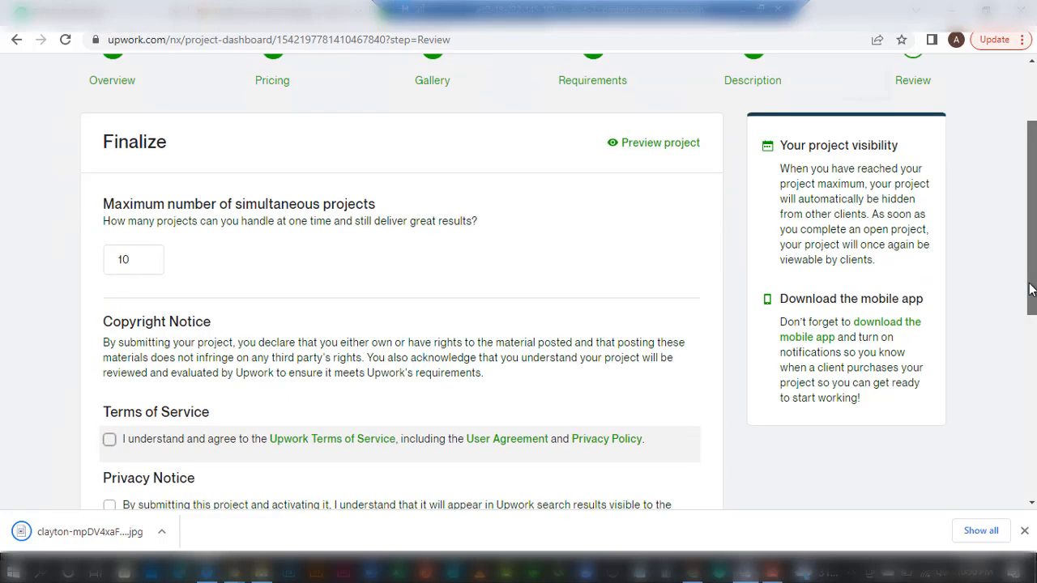
scroll(325, 316, down, 2)
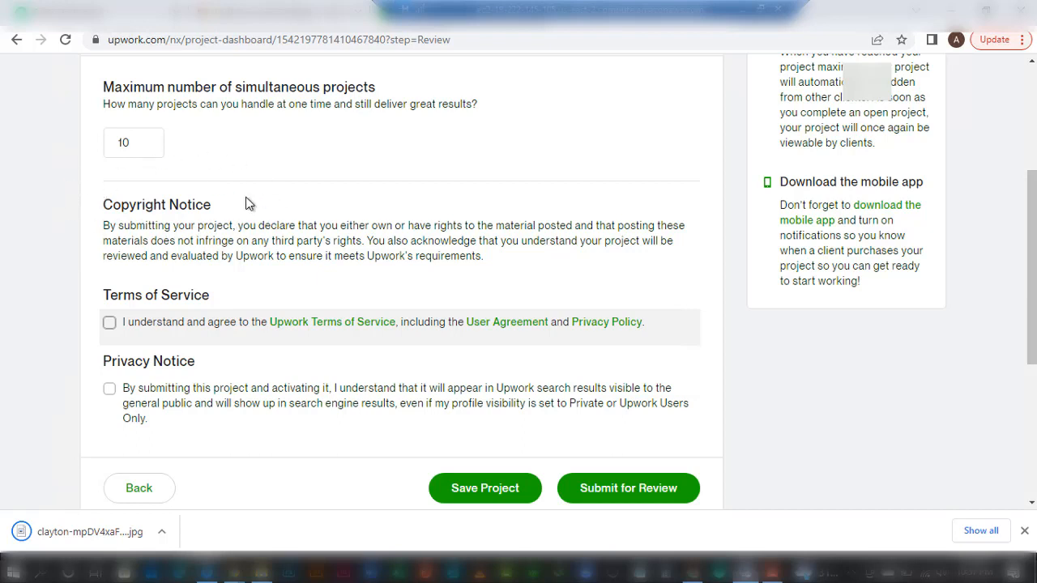
click(111, 323)
click(110, 389)
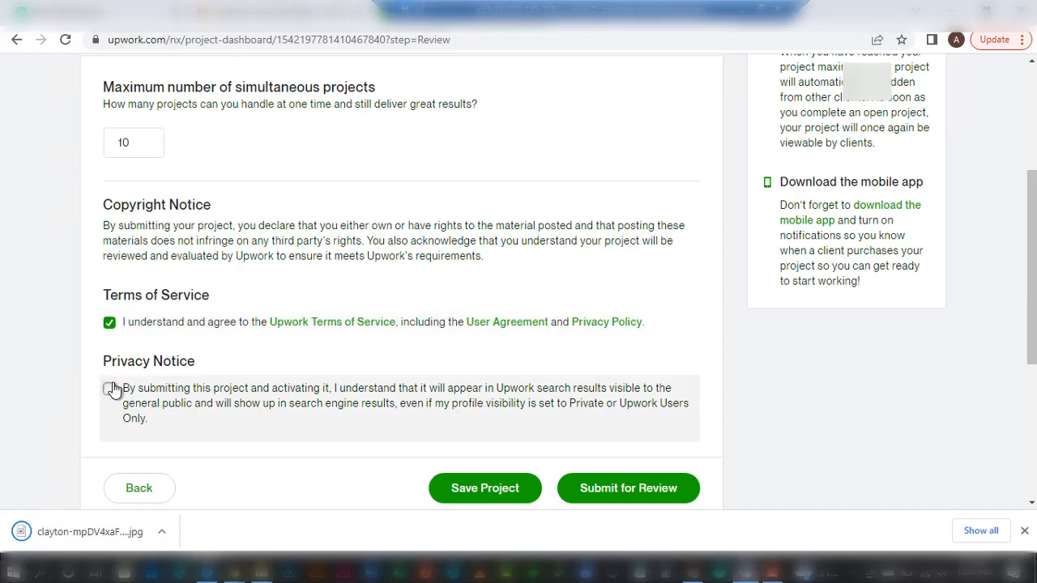
click(652, 492)
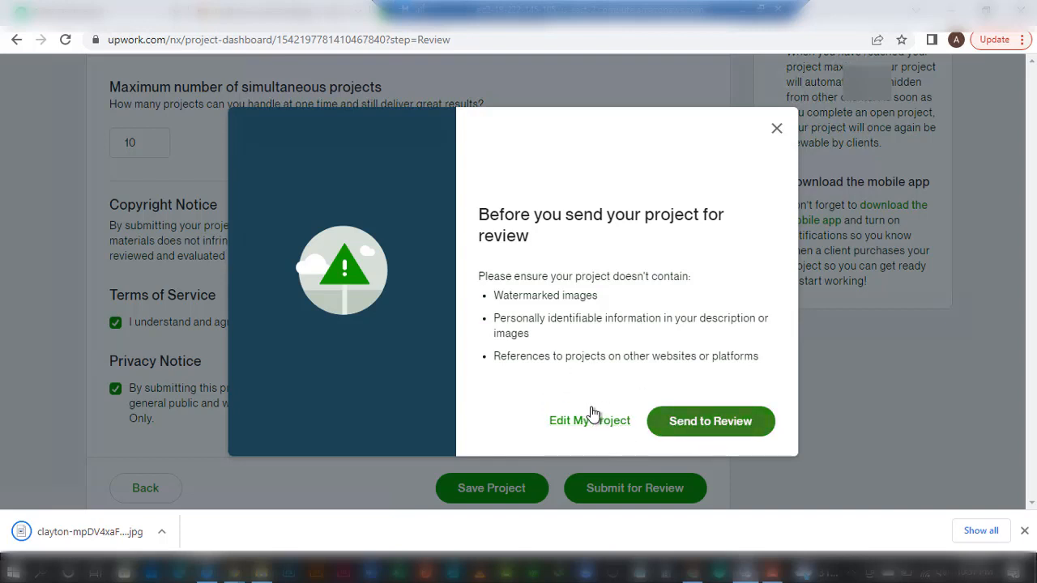
click(711, 421)
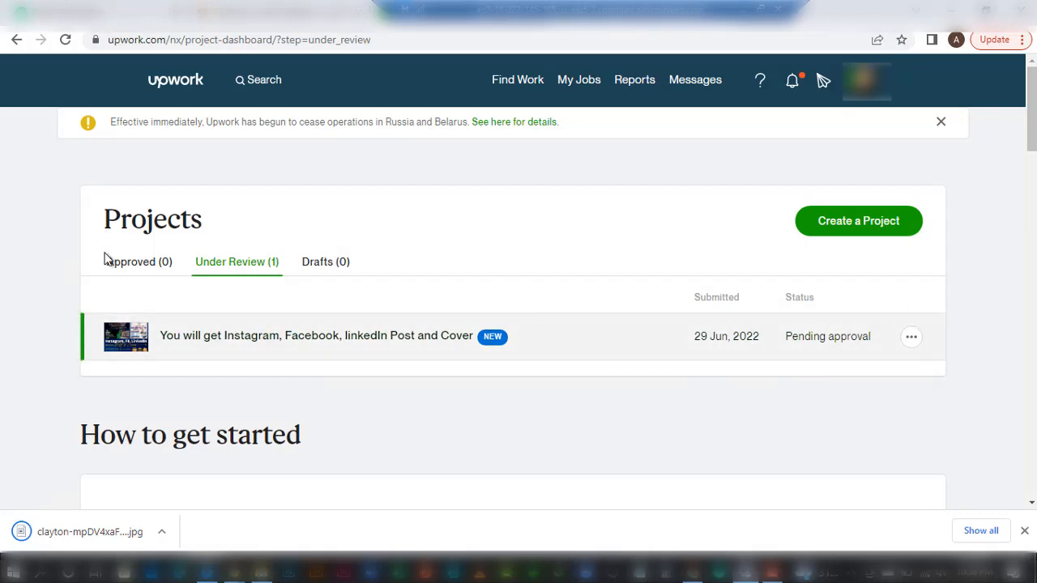
Check the Approved and Under Review project lists for the submitted project.
click(139, 268)
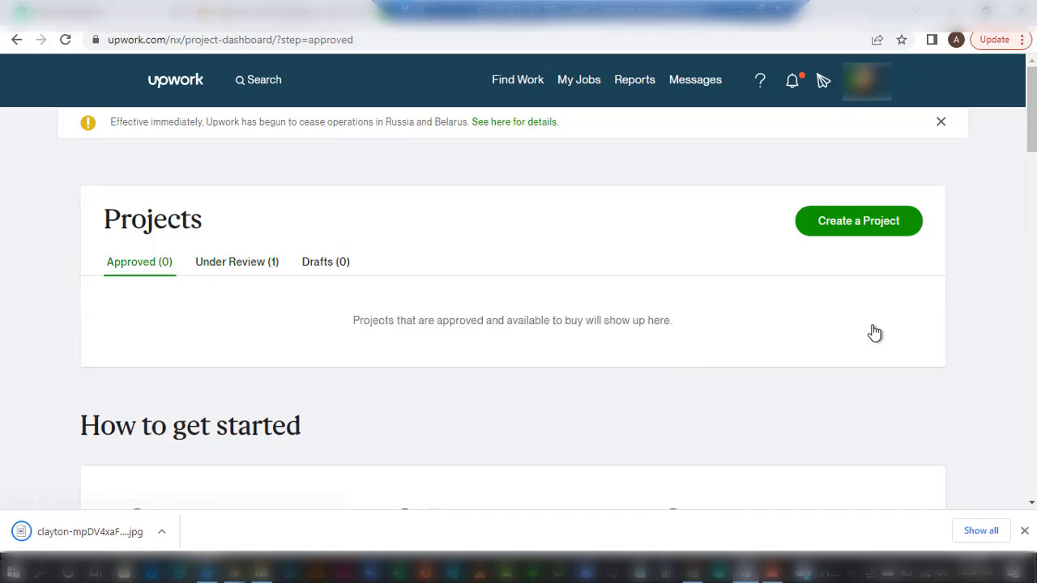
click(252, 267)
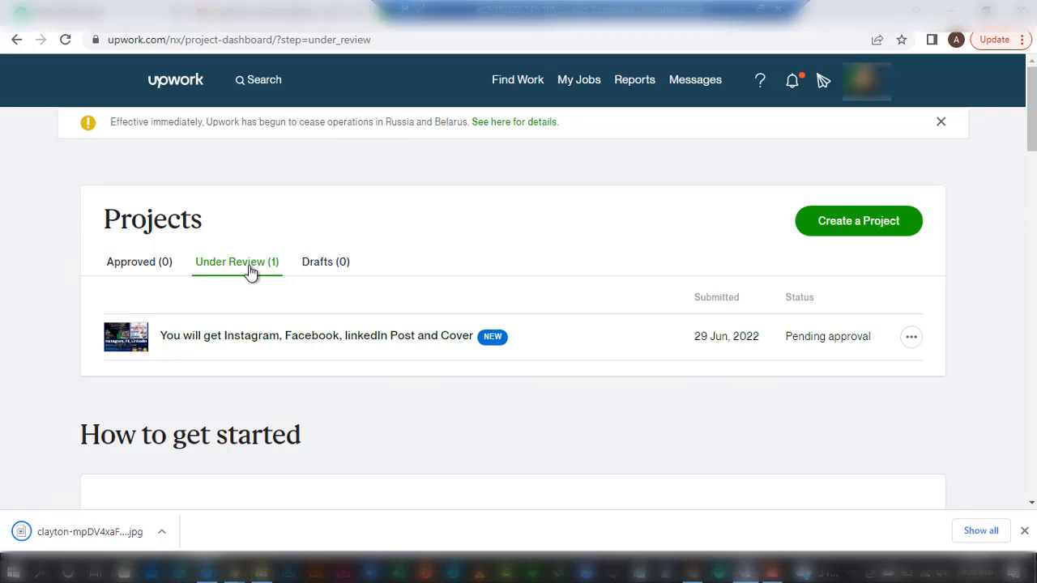
click(140, 264)
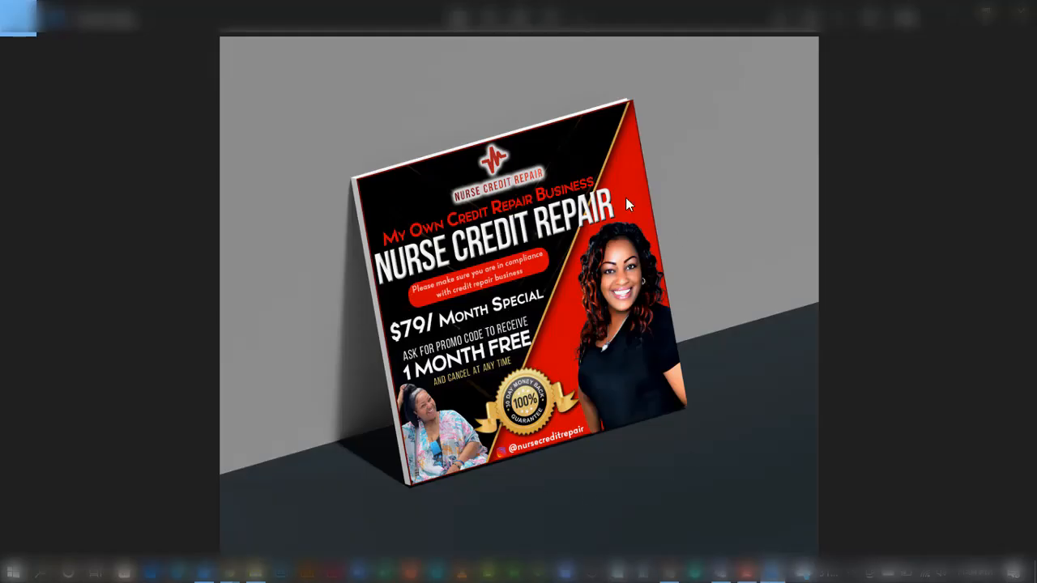
Compare the flat Nurse Credit Repair post design with its mockup in the image viewer.
key(Right)
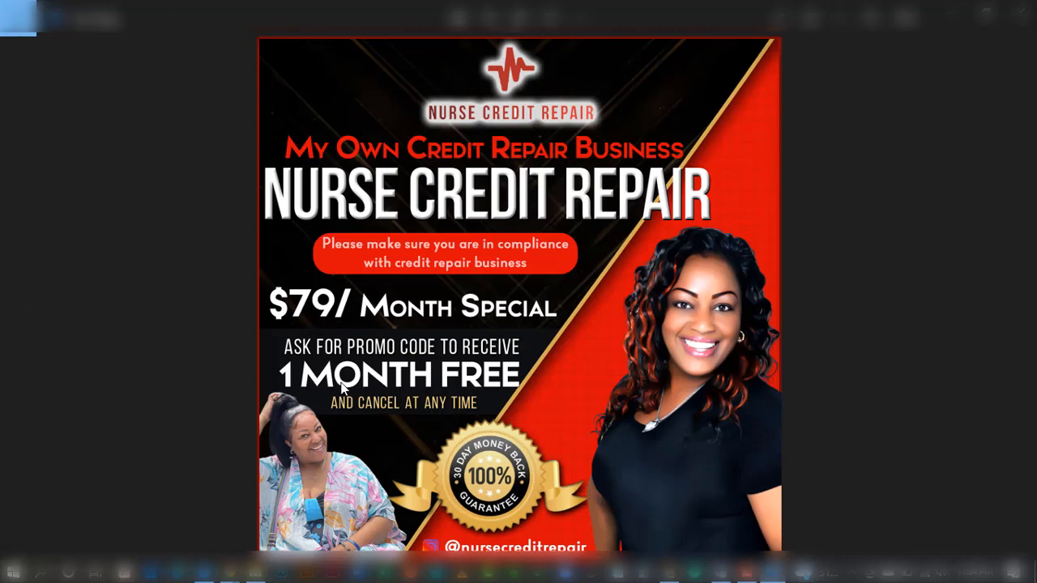
key(Left)
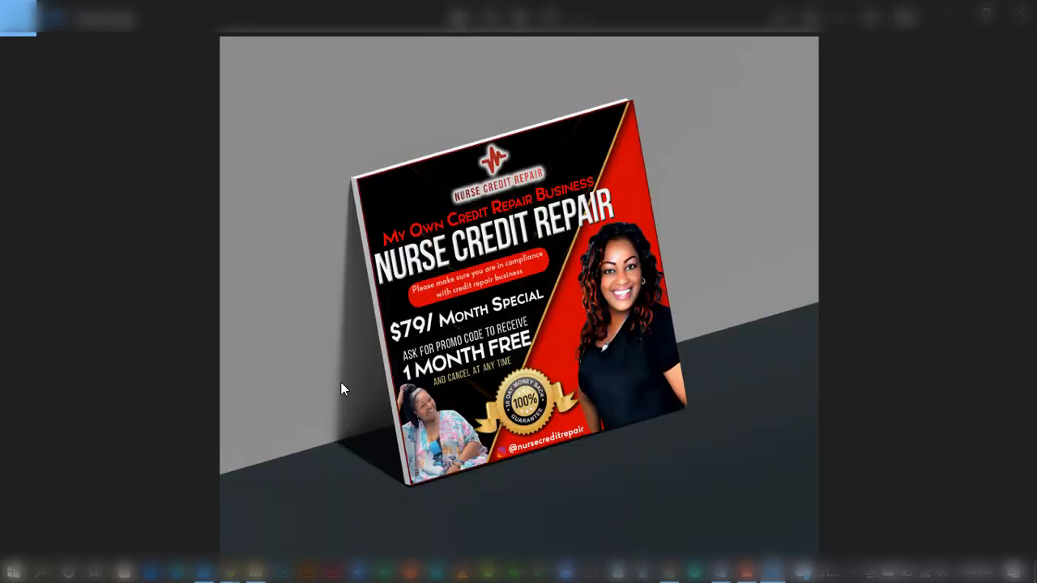